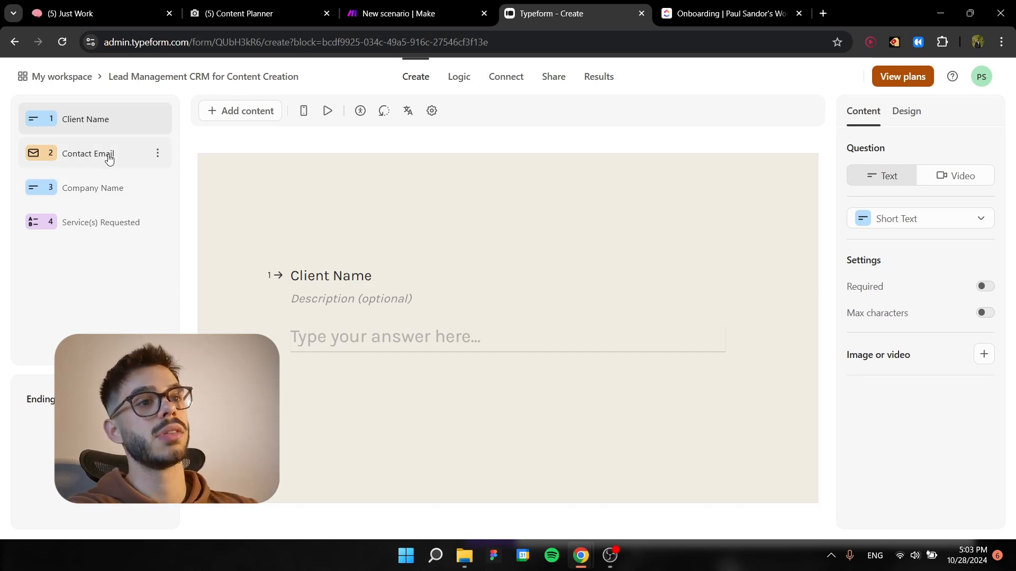
Open the form's Service(s) Requested question to view its answer choices.
click(96, 221)
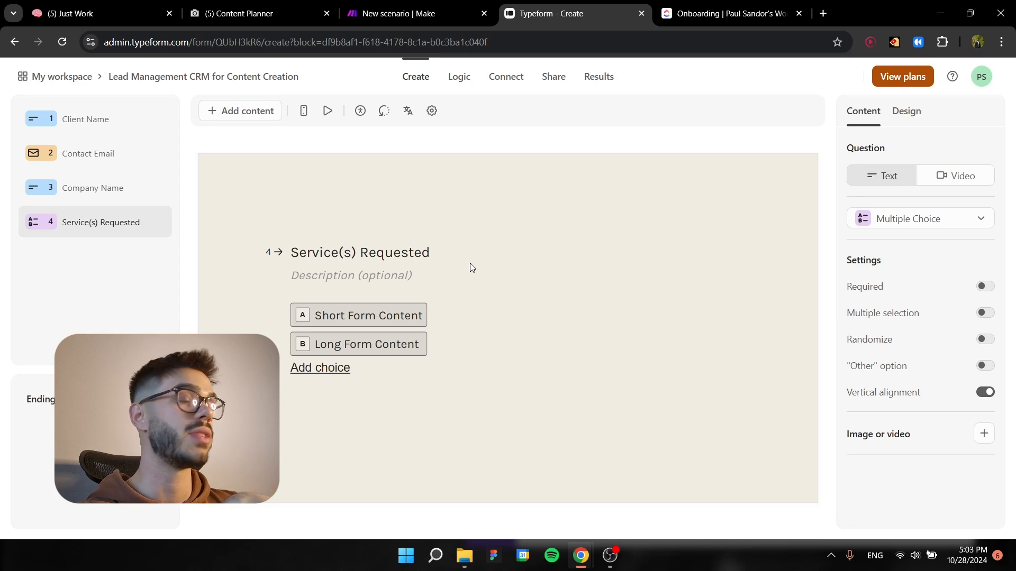
Switch to Make and add an instant Typeform Watch Responses trigger that uses the My Typeform Events webhook.
click(420, 5)
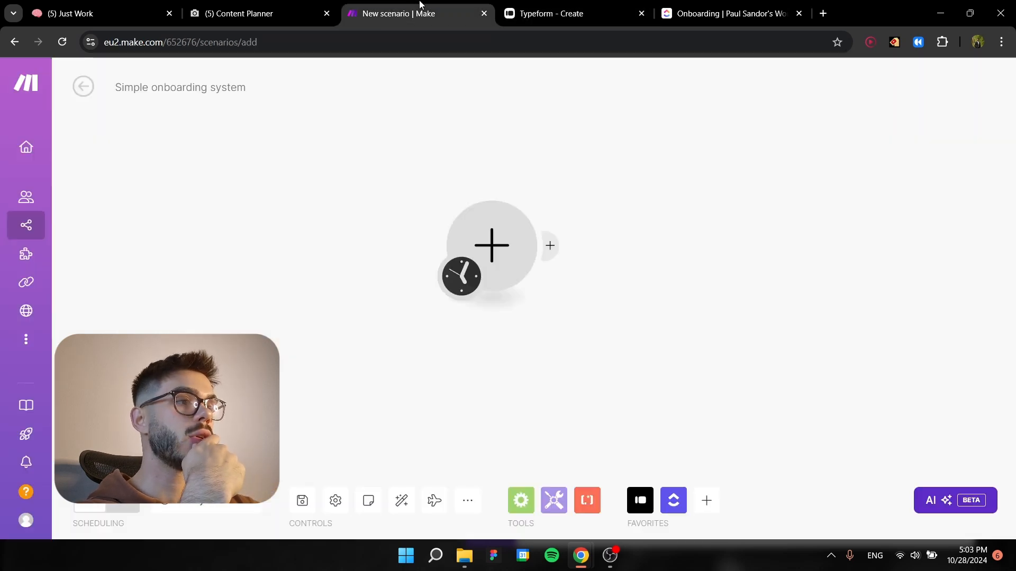
click(503, 247)
click(598, 132)
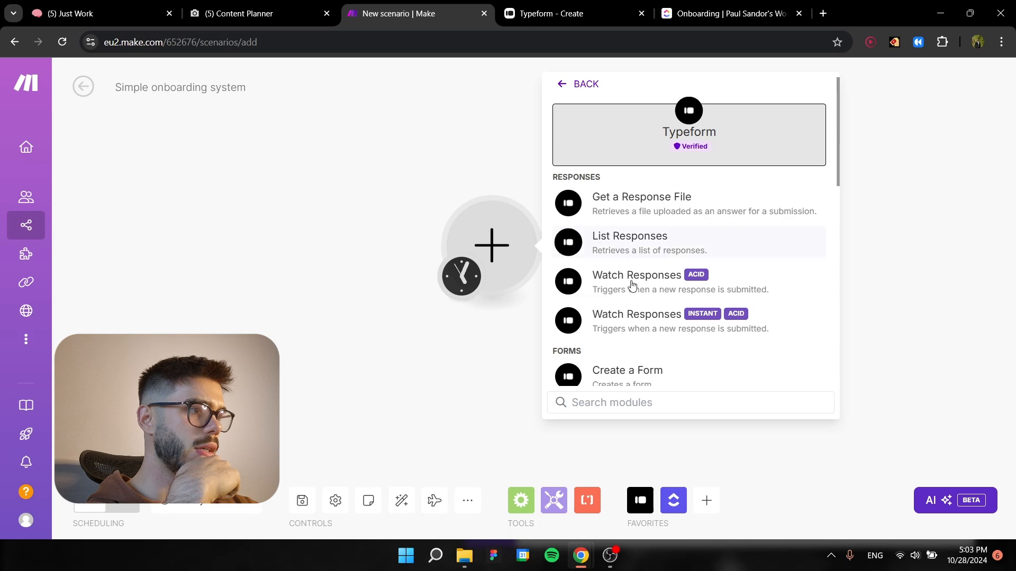
click(636, 317)
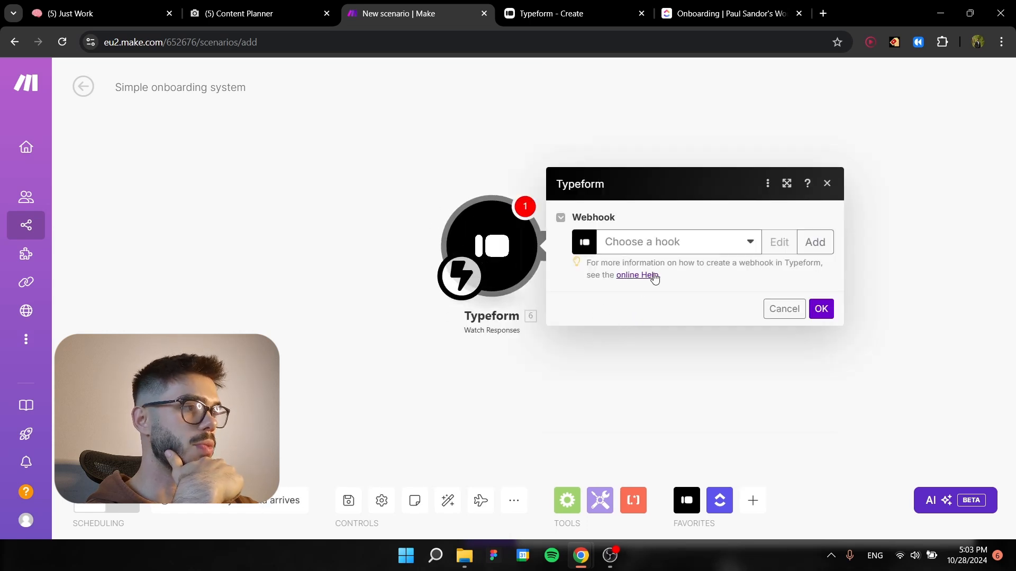
click(709, 241)
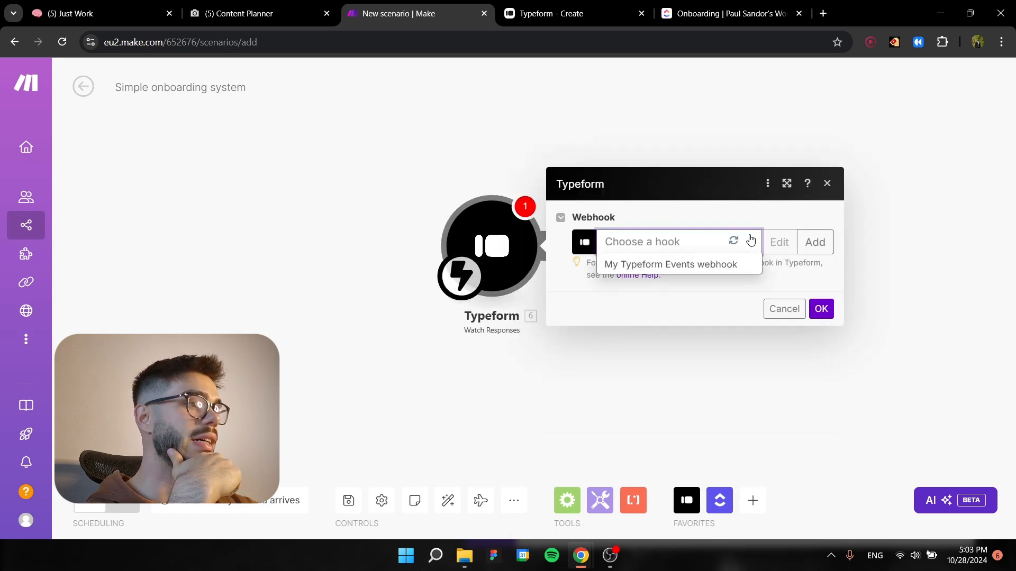
click(710, 265)
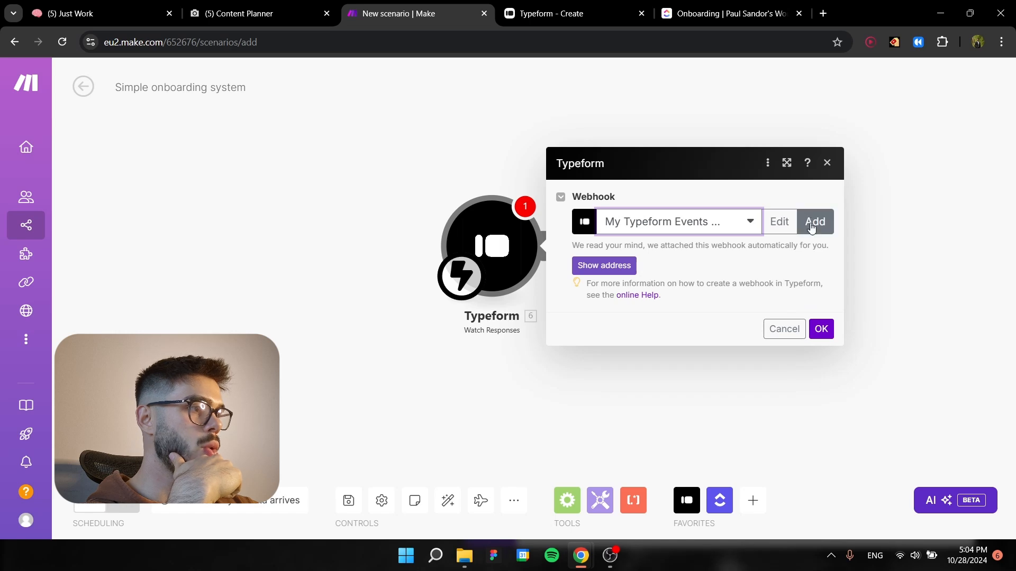
click(821, 328)
Open the trigger's webhook settings and look up the Lead Management CRM for Content Creation form in the Typeform workspace.
click(522, 269)
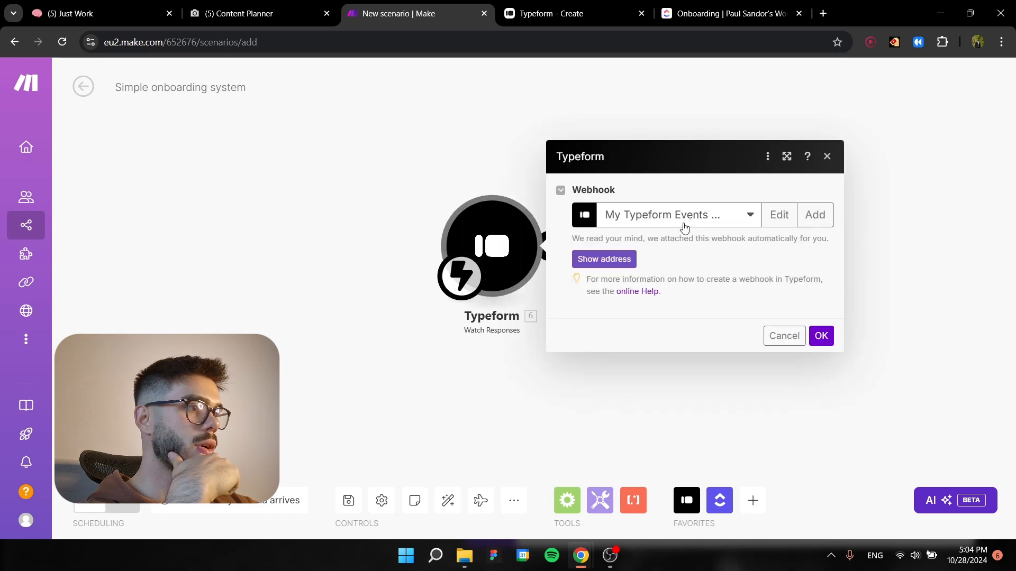
click(778, 219)
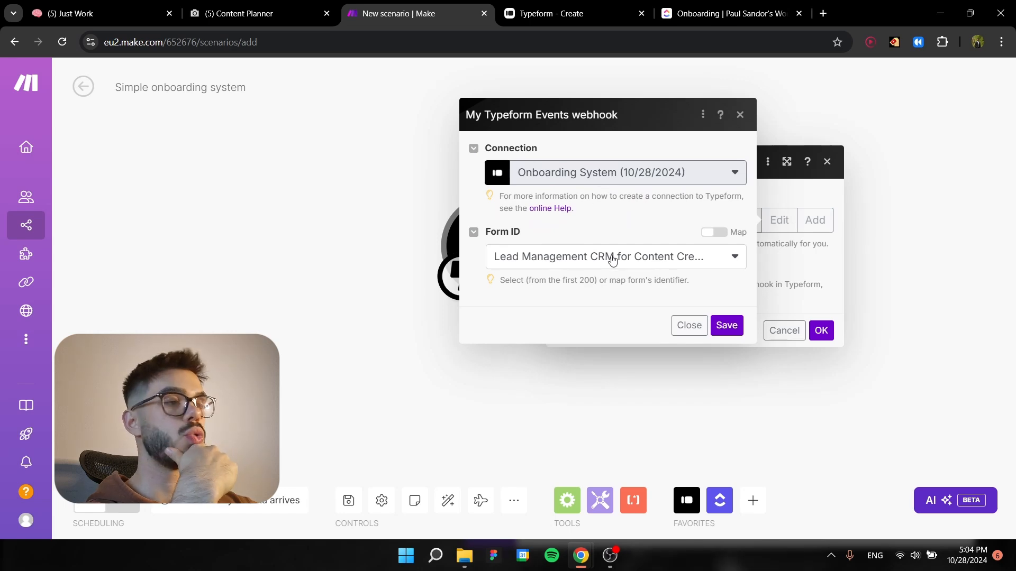
click(576, 10)
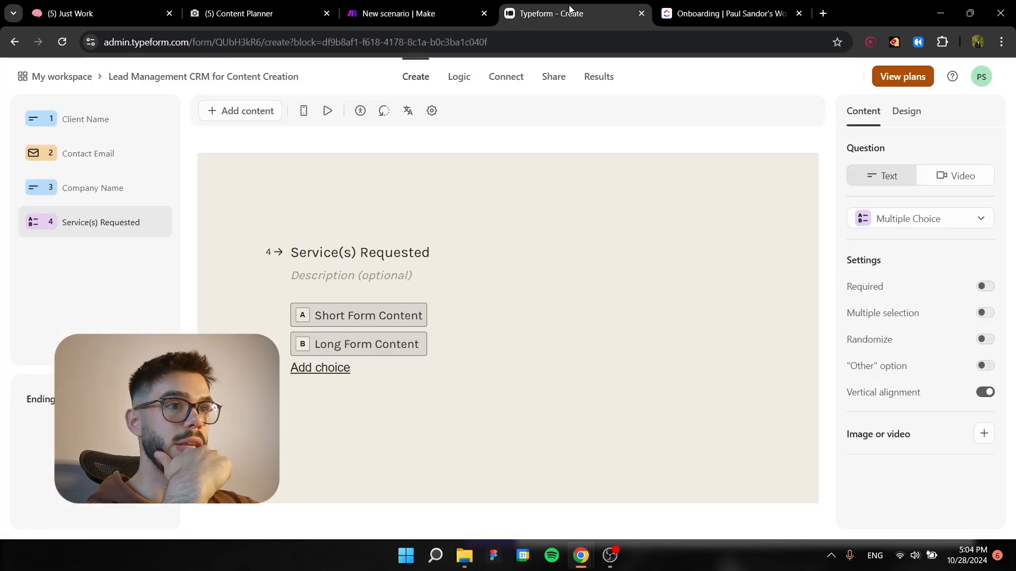
click(57, 80)
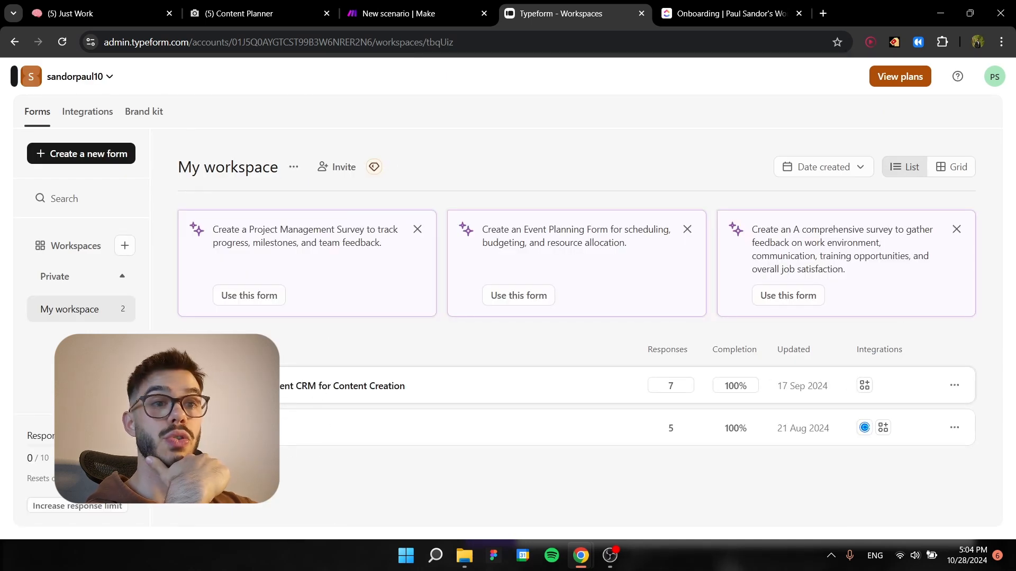
click(253, 386)
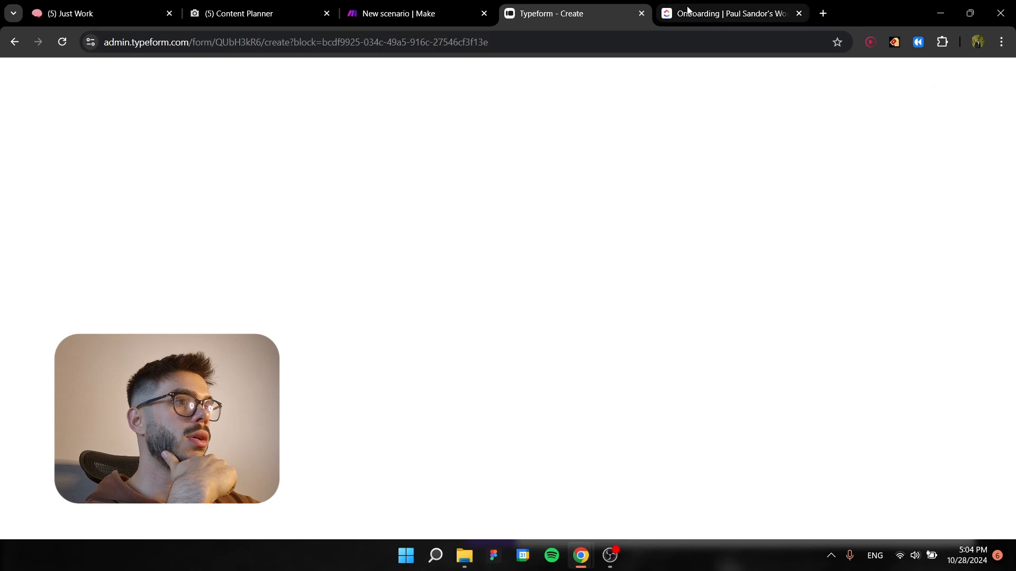
Return to Make and save the webhook and Typeform module settings.
click(687, 11)
click(419, 4)
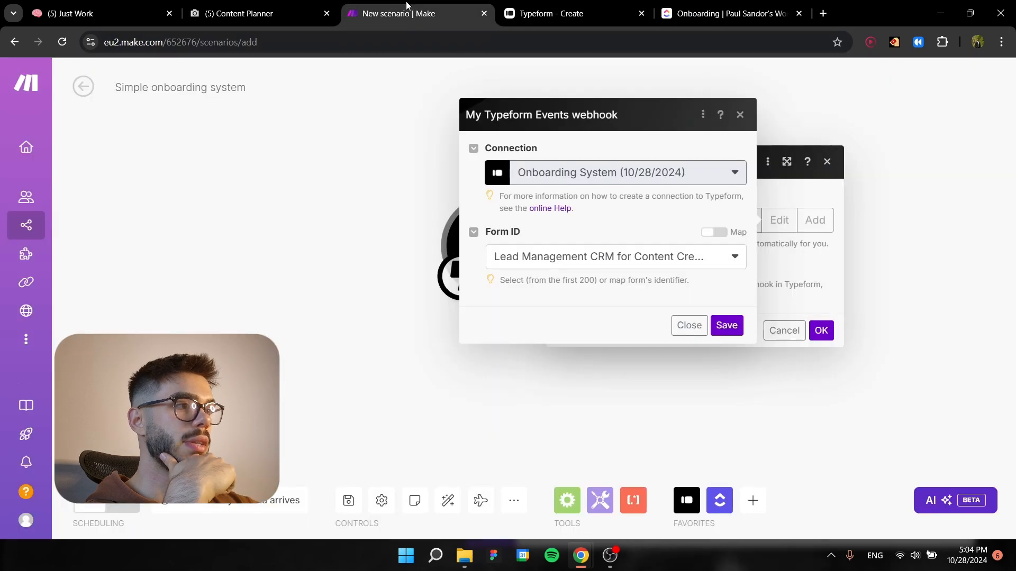
click(726, 325)
click(821, 335)
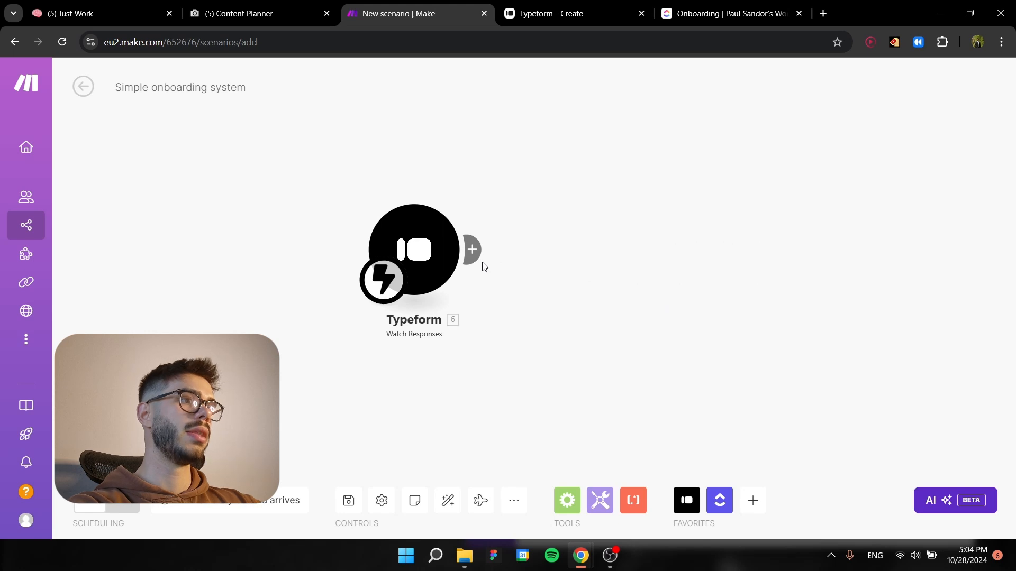
Add a Router after the Typeform module.
click(479, 258)
text(router)
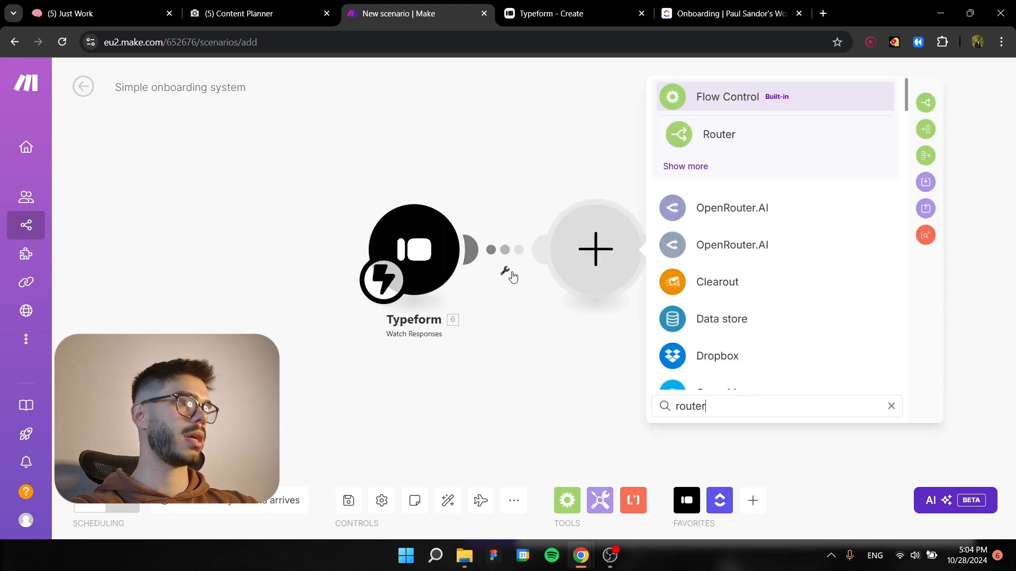
key(Return)
click(725, 369)
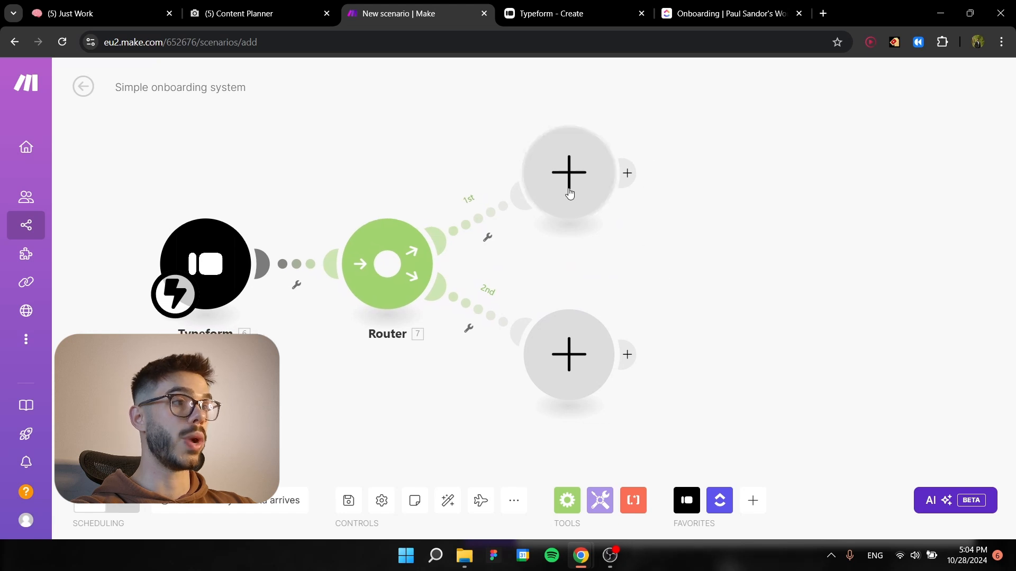
Add a ClickUp Create a Task module to the router's first route.
click(573, 194)
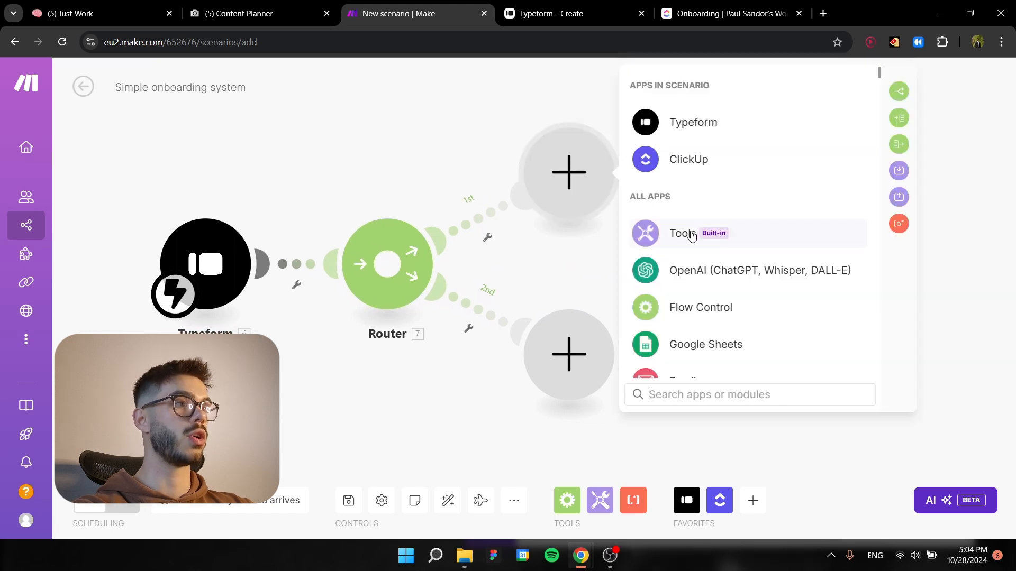
click(695, 160)
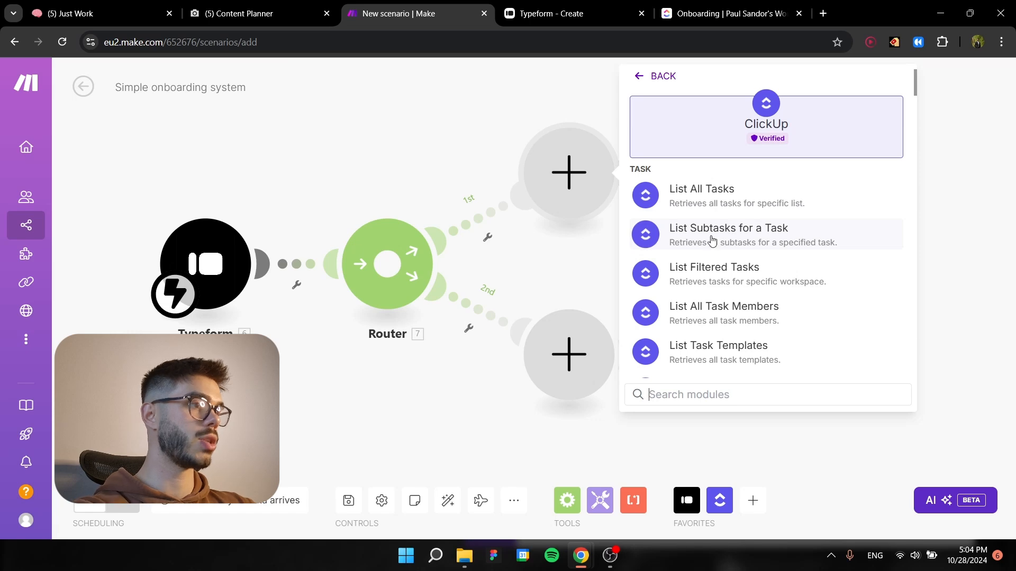
scroll(722, 306, down, 1)
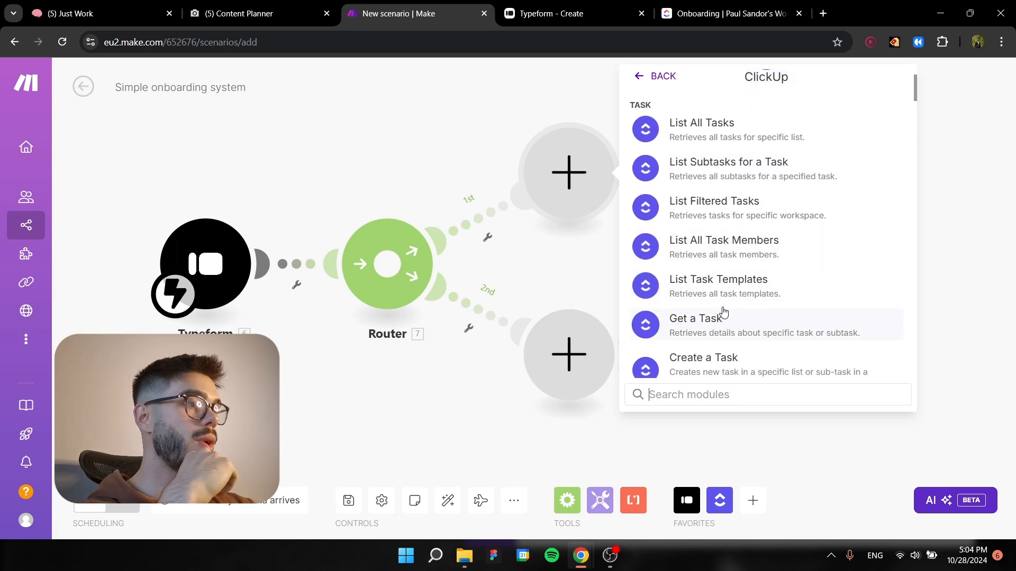
click(728, 359)
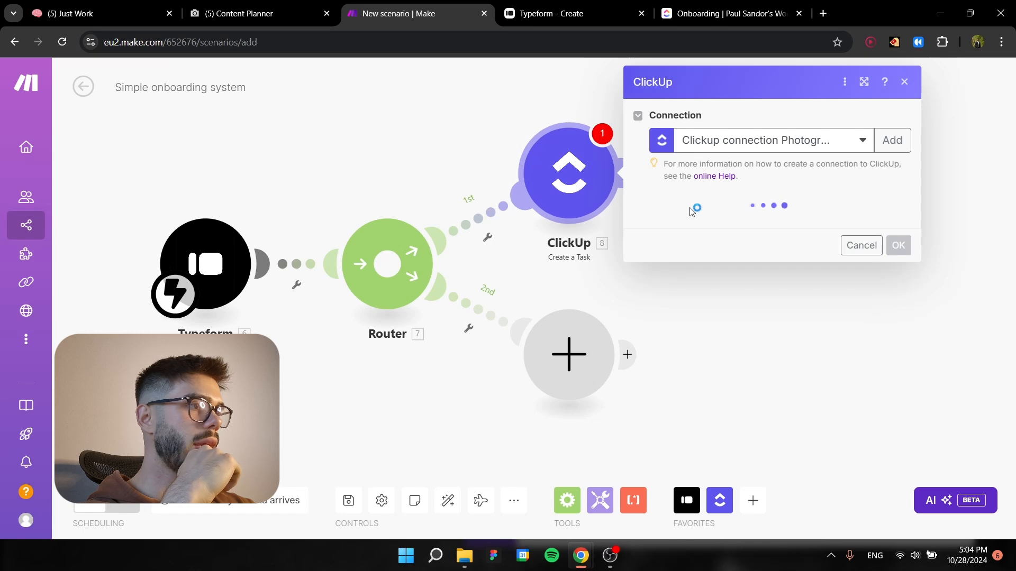
Set the ClickUp task location to the personal workspace, Training Automations space, Lead Management CRM folder and Onboarding list.
click(717, 232)
click(713, 244)
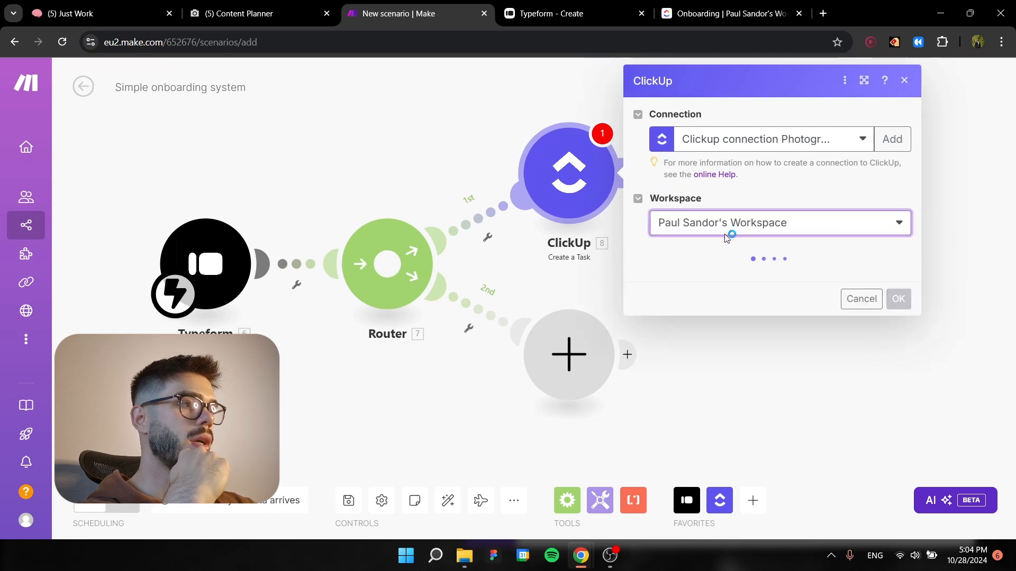
click(714, 277)
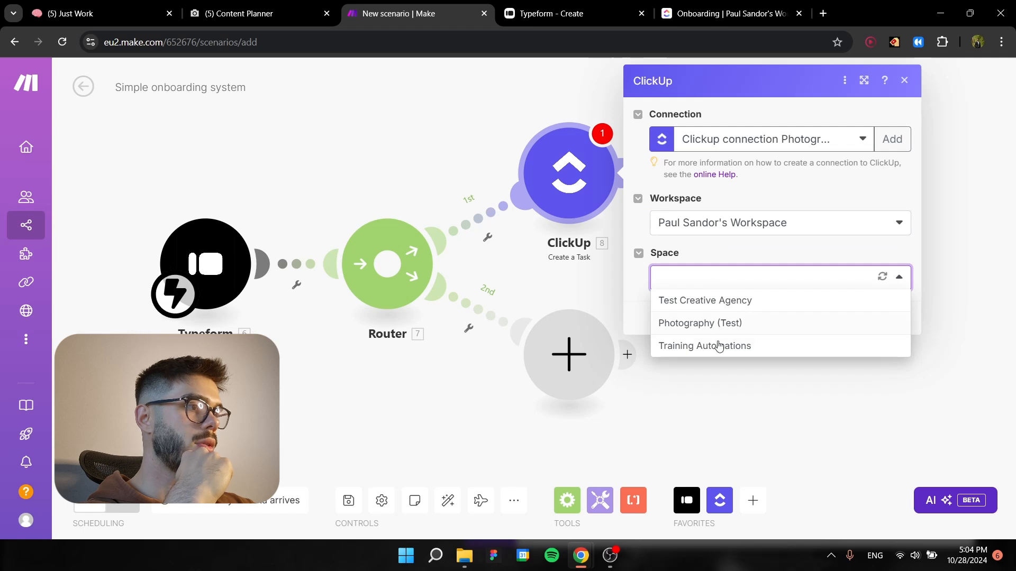
click(708, 350)
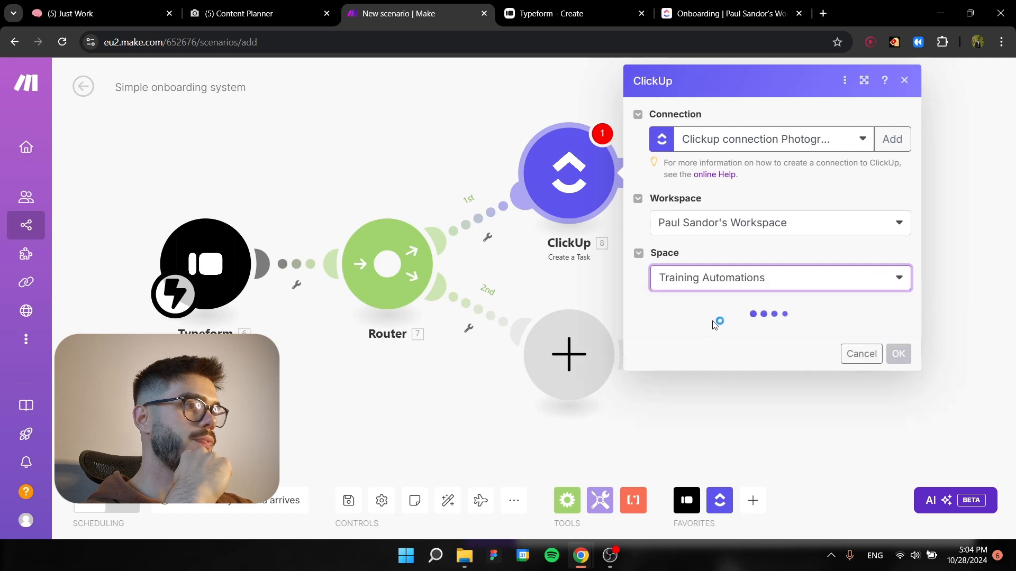
click(715, 329)
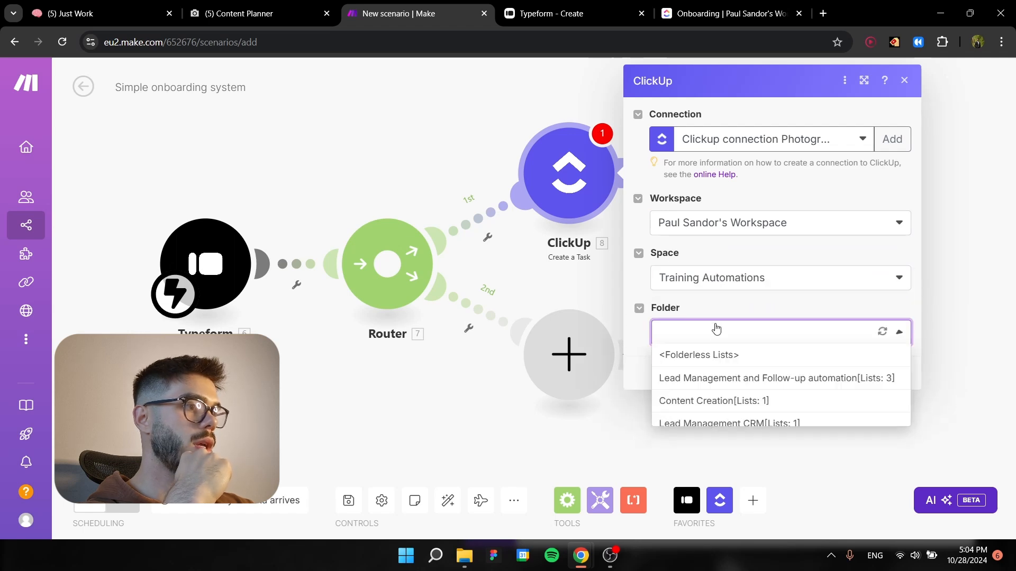
click(717, 424)
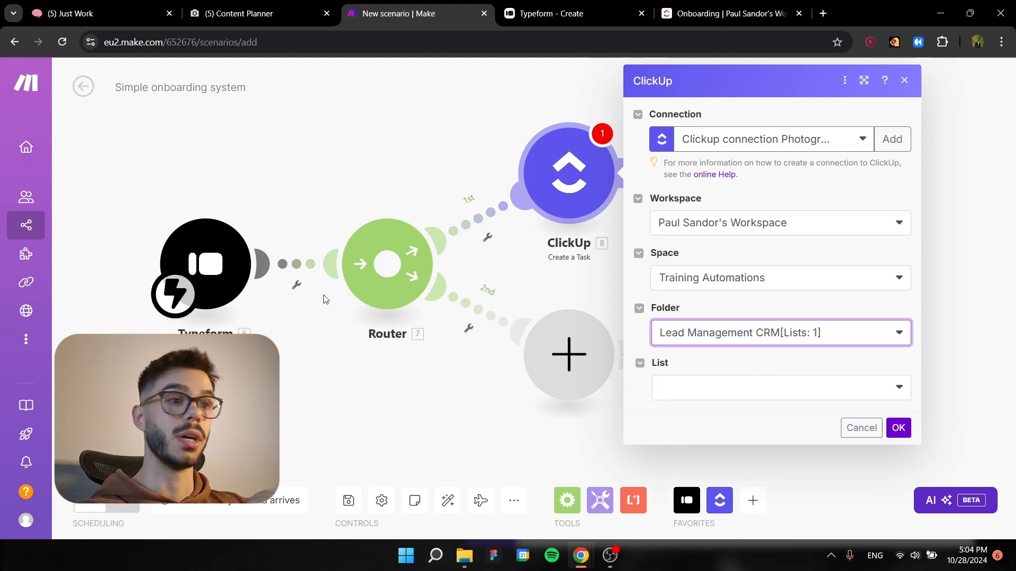
click(739, 397)
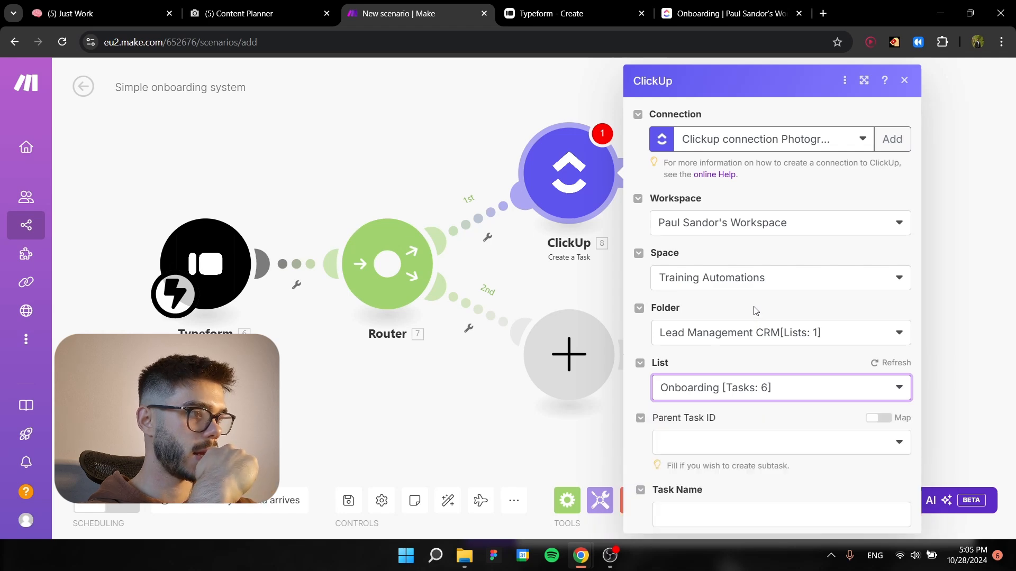
Map the ClickUp task name to the Typeform Company Name answer.
scroll(755, 312, down, 5)
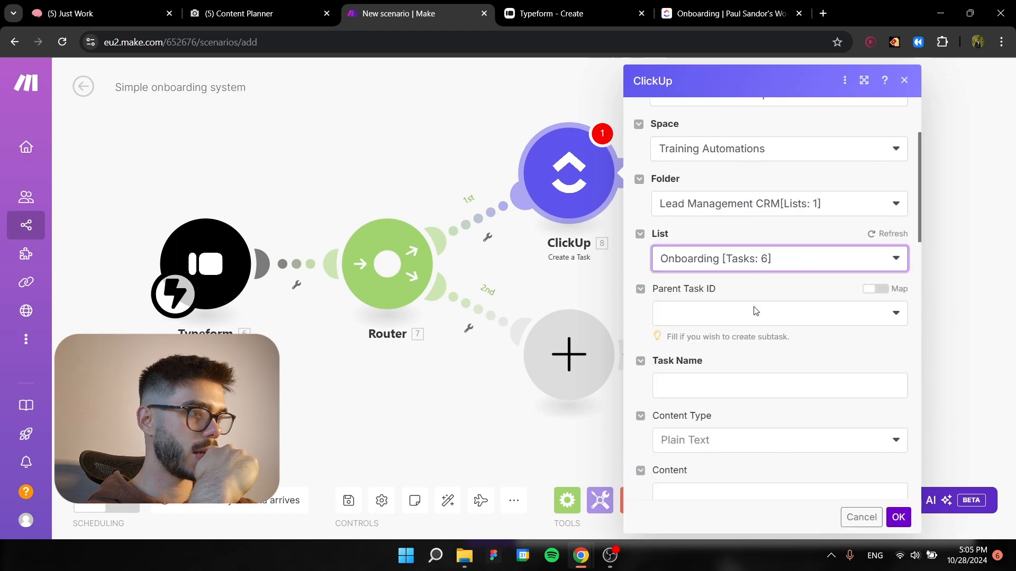
click(756, 184)
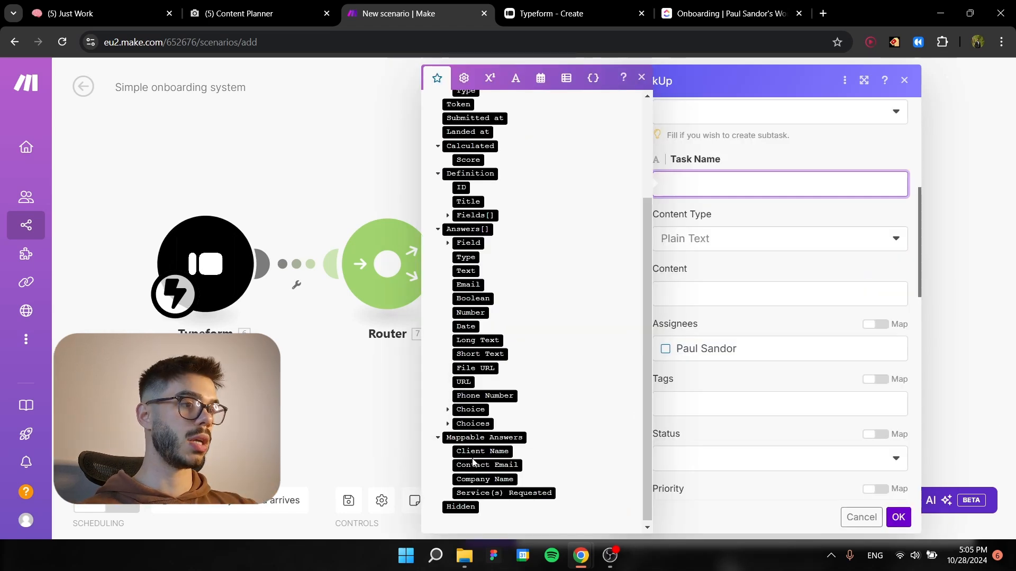
click(484, 478)
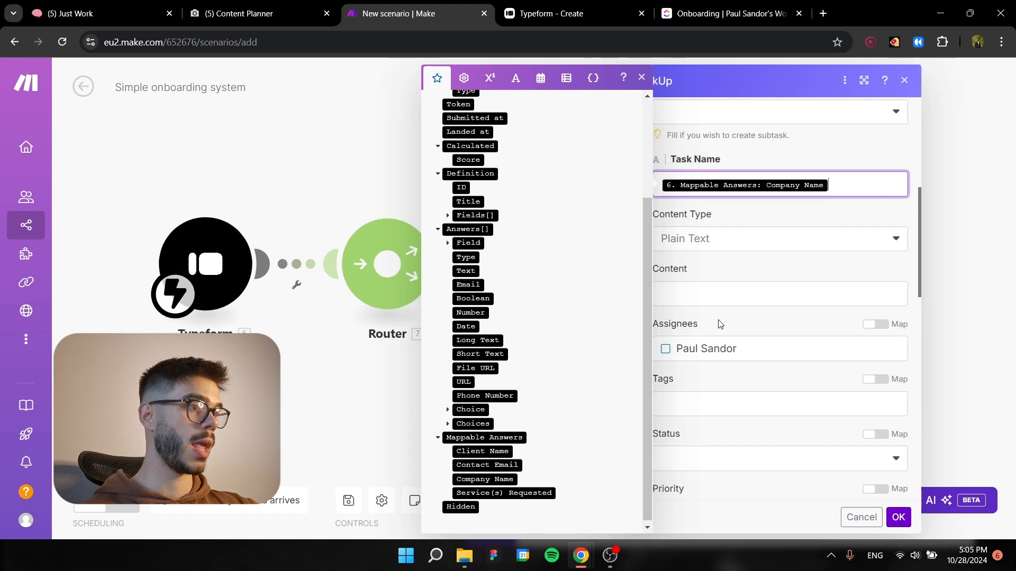
click(744, 267)
Map the first Email custom field to the Contact Email answer and set Welcome Letter to Pending.
scroll(751, 275, down, 15)
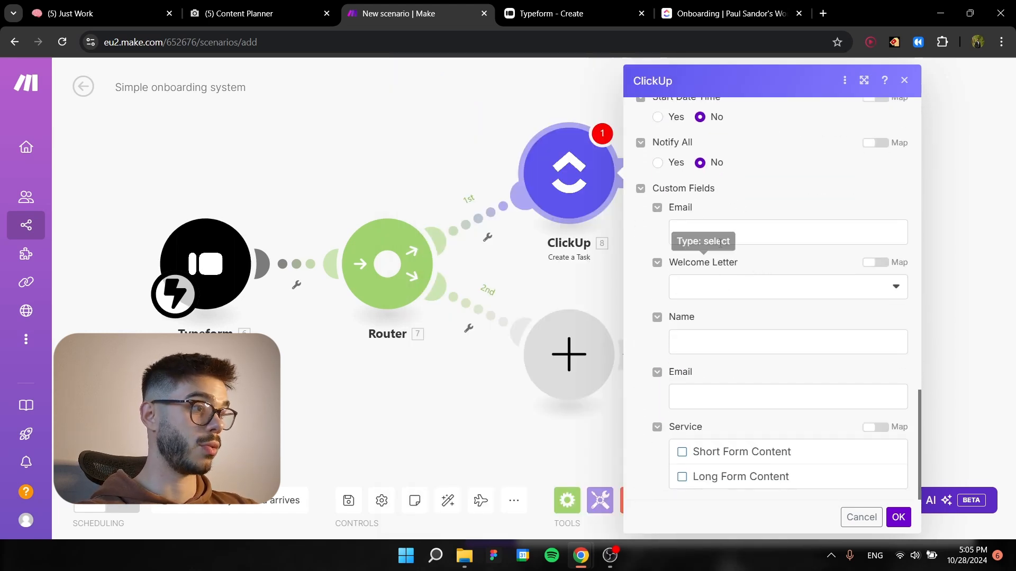
click(730, 234)
scroll(506, 366, down, 2)
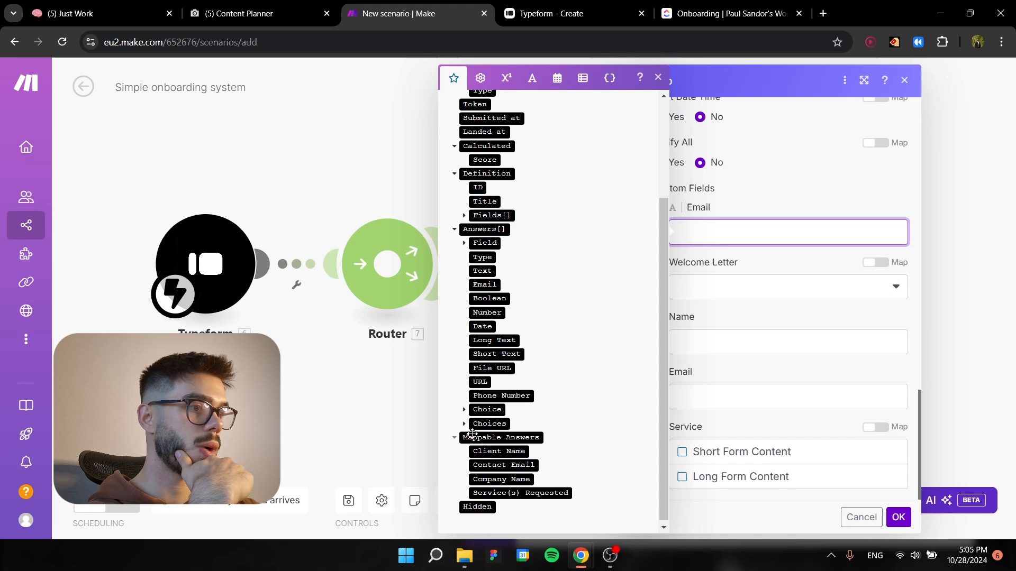
click(486, 465)
click(710, 290)
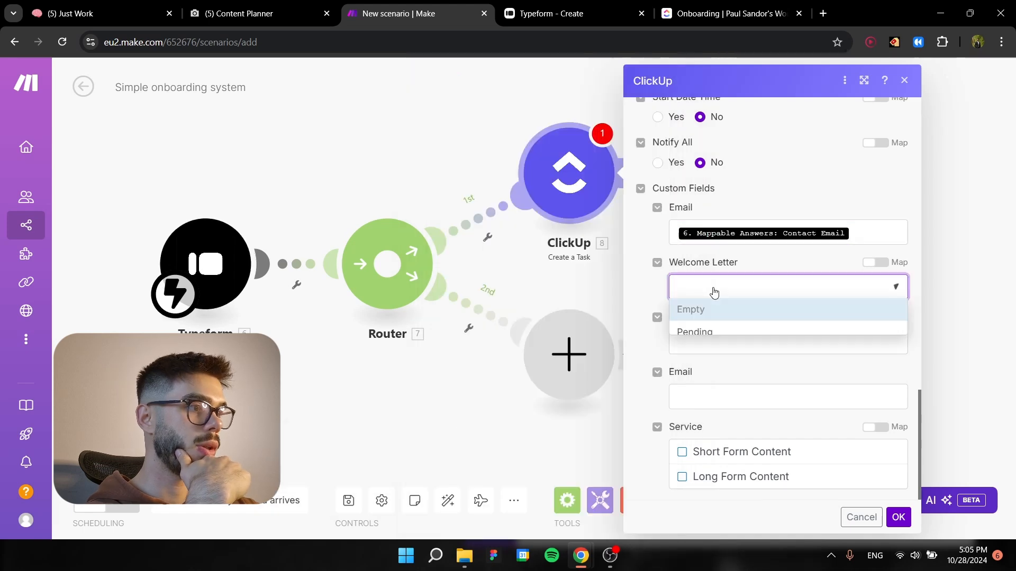
click(714, 331)
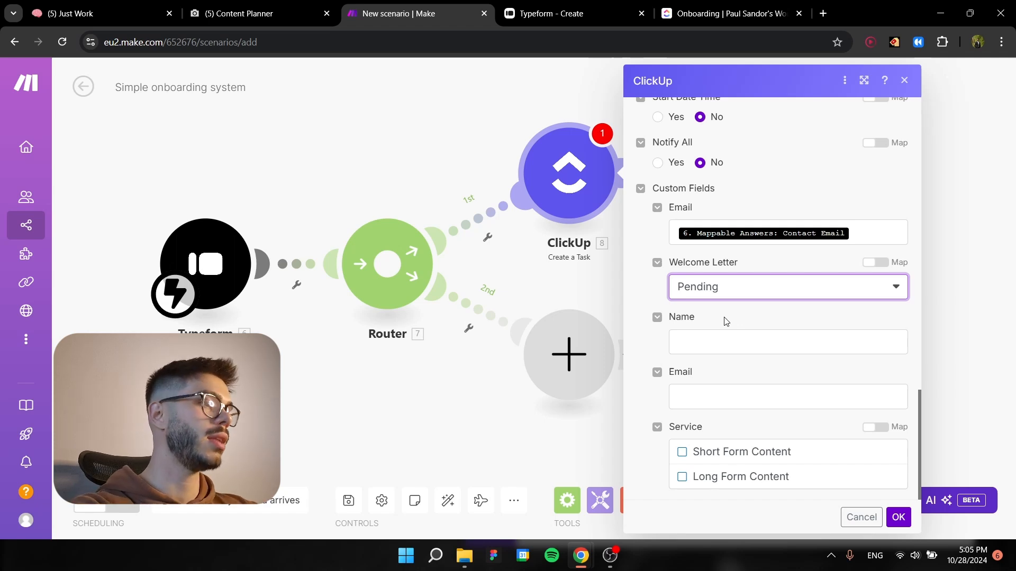
Map the Name custom field to the Typeform Client Name answer.
click(730, 334)
scroll(562, 370, down, 5)
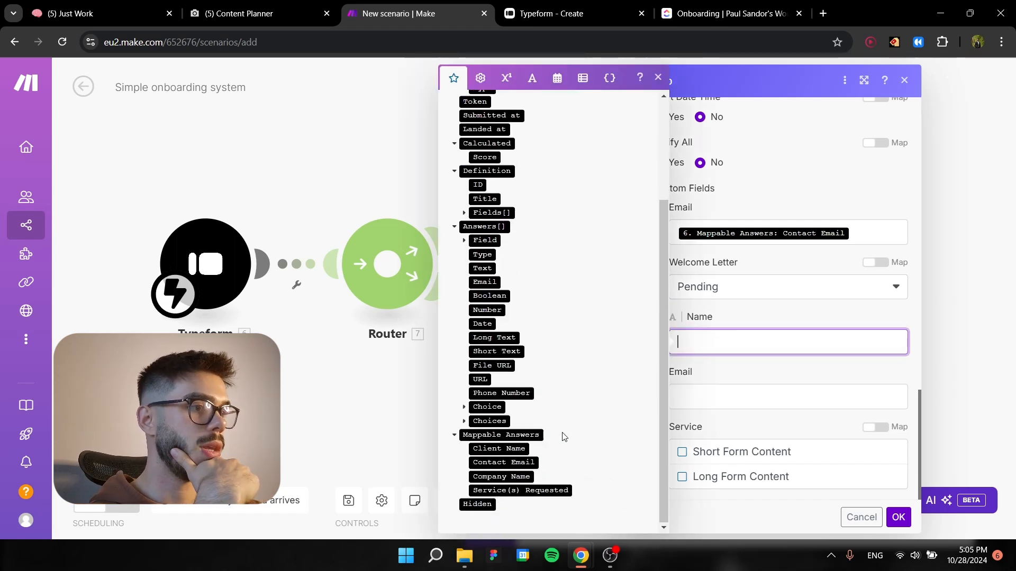
click(499, 450)
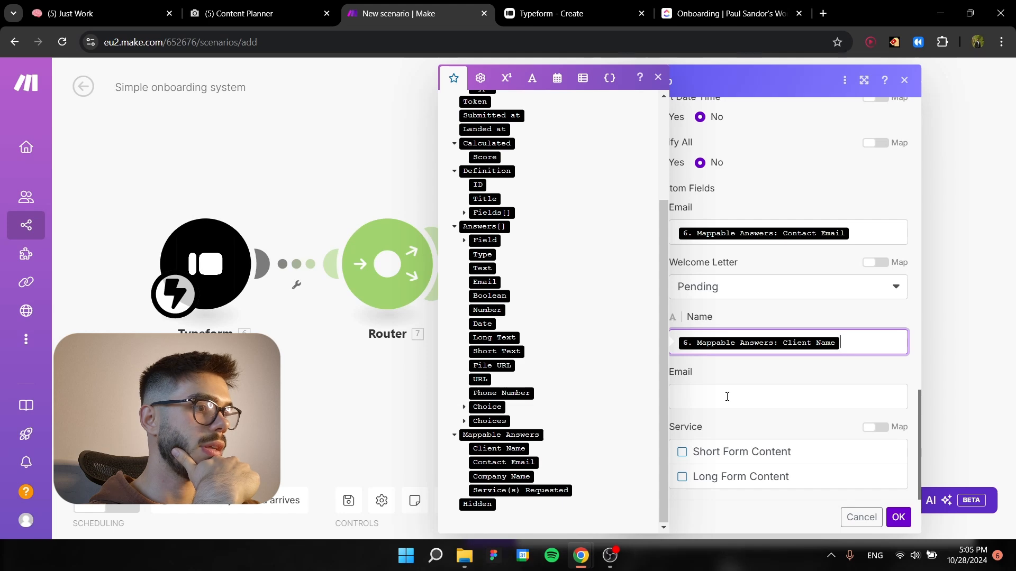
click(748, 382)
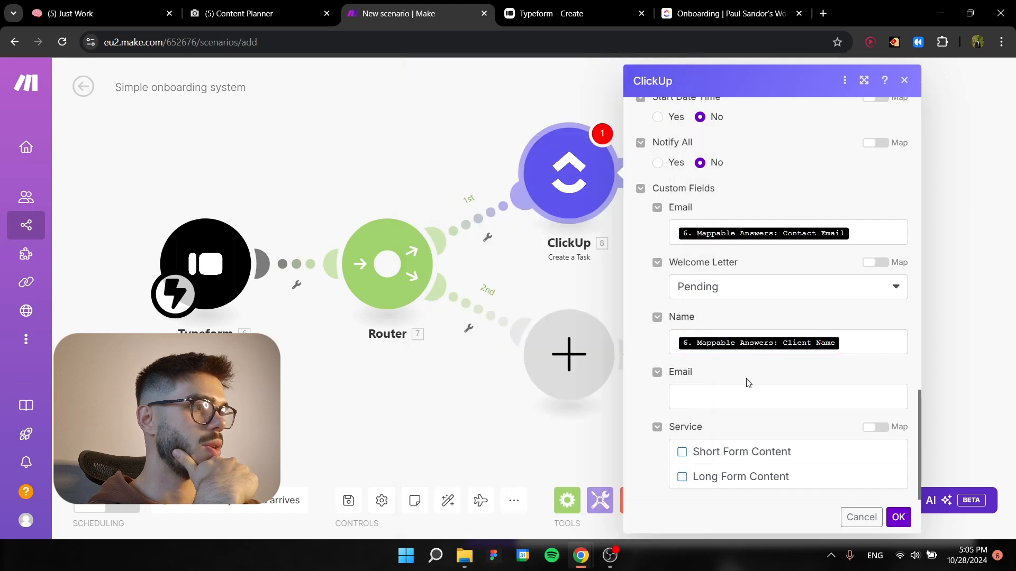
Map the second Email custom field to the Typeform Contact Email answer.
click(742, 392)
scroll(558, 431, down, 5)
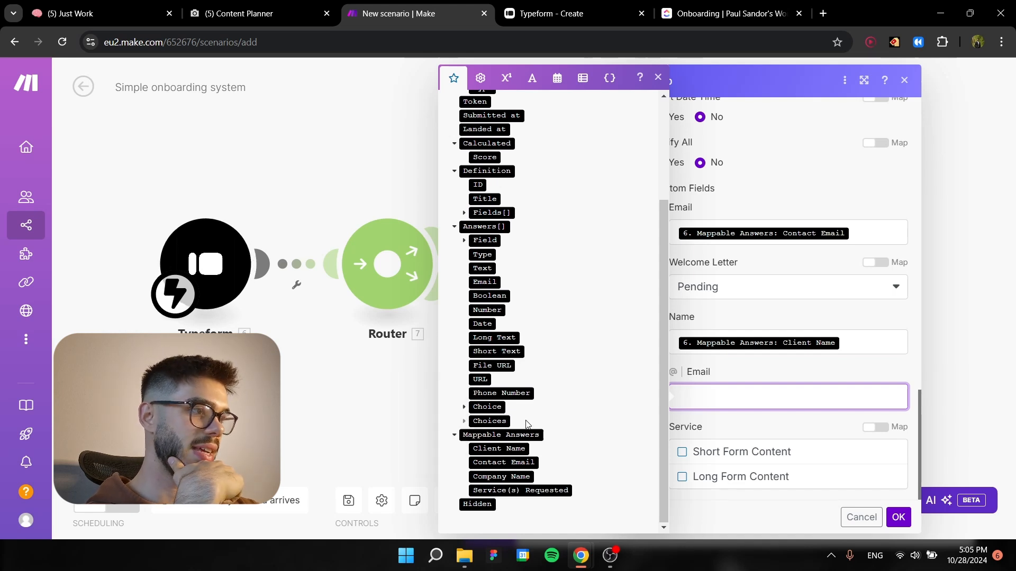
click(509, 464)
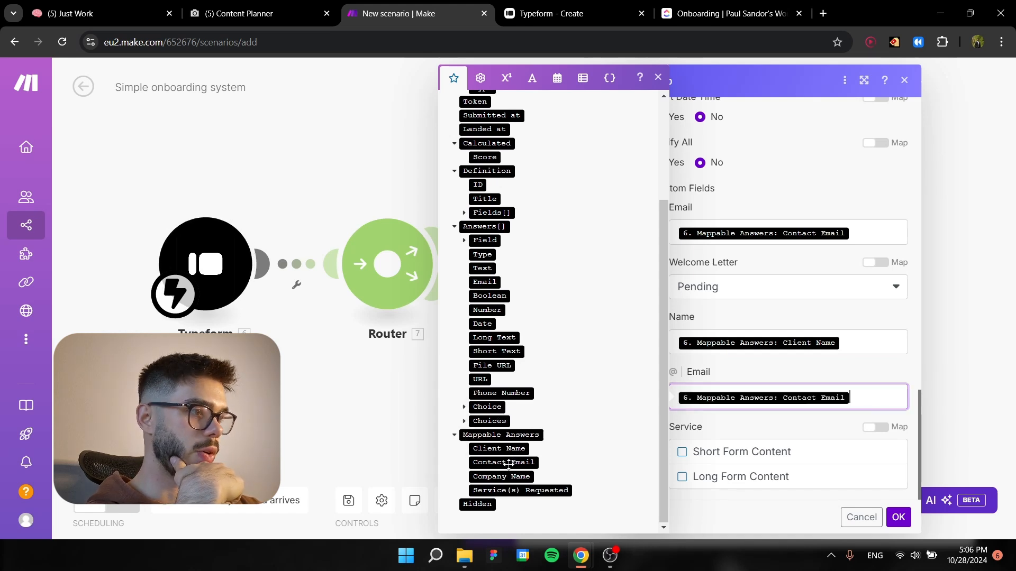
click(718, 427)
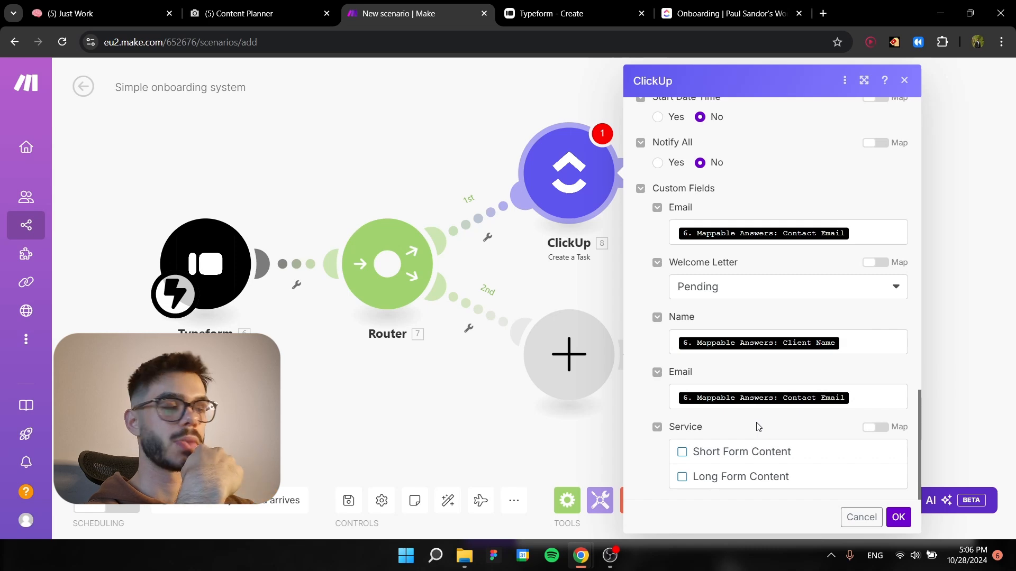
Select Short Form Content and Long Form Content for the Service custom field and switch it to mapping mode to expose the option IDs.
click(870, 430)
click(758, 479)
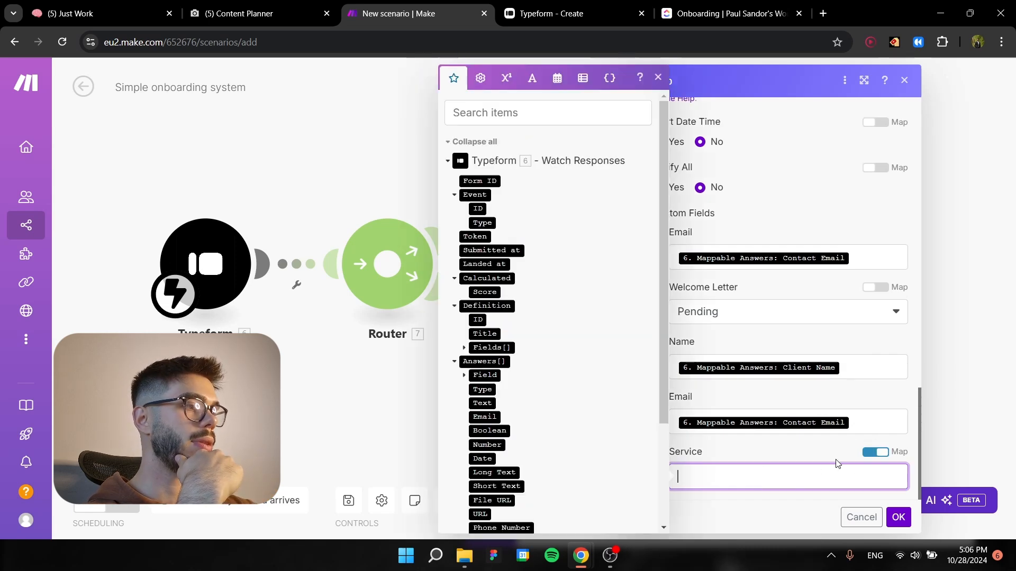
click(876, 452)
click(688, 452)
click(682, 478)
click(878, 429)
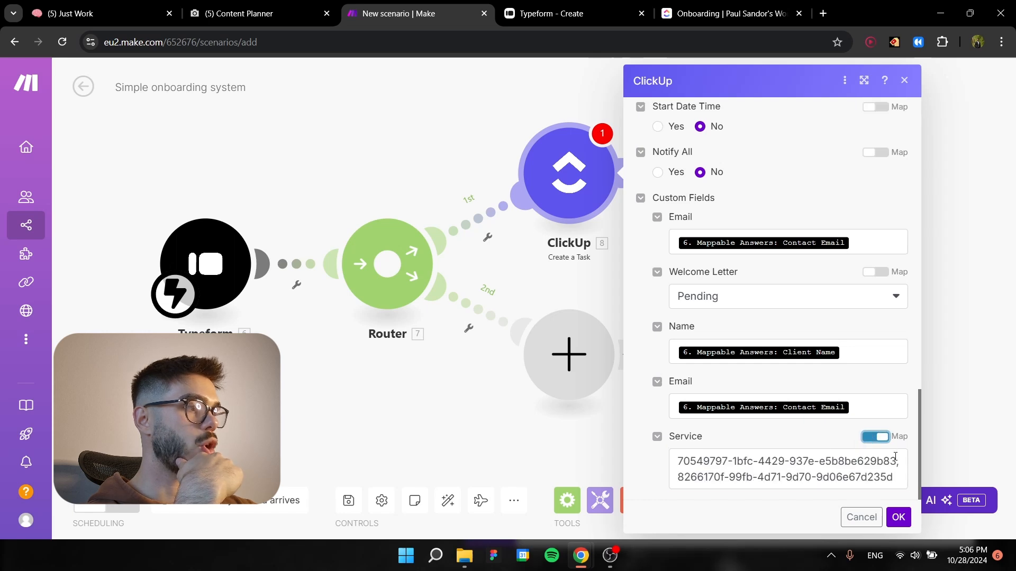
click(875, 436)
click(873, 428)
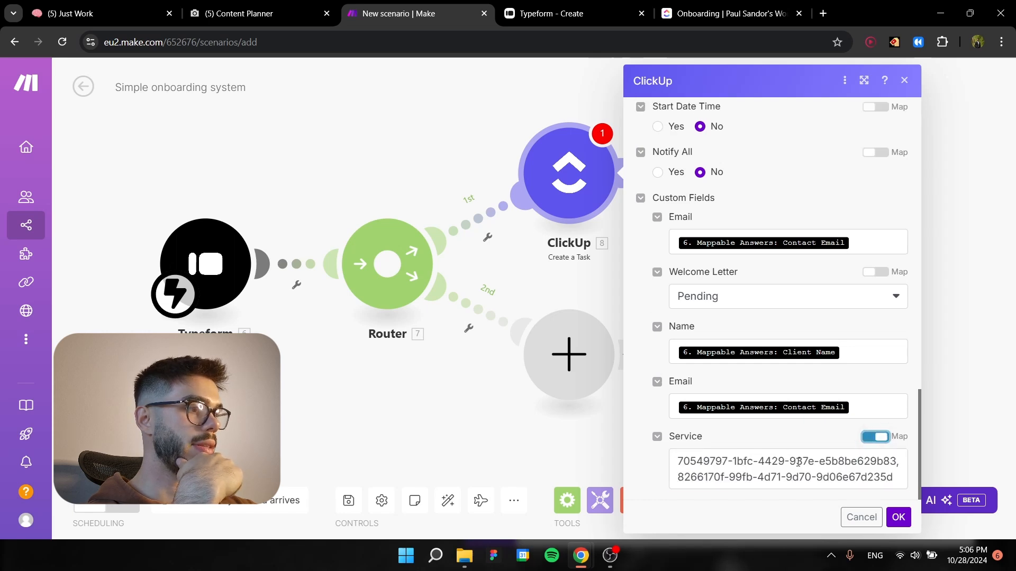
Copy both Service option IDs into the address bar of a new browser tab for reference and return to the scenario.
drag(676, 458, 899, 475)
key(ctrl+c)
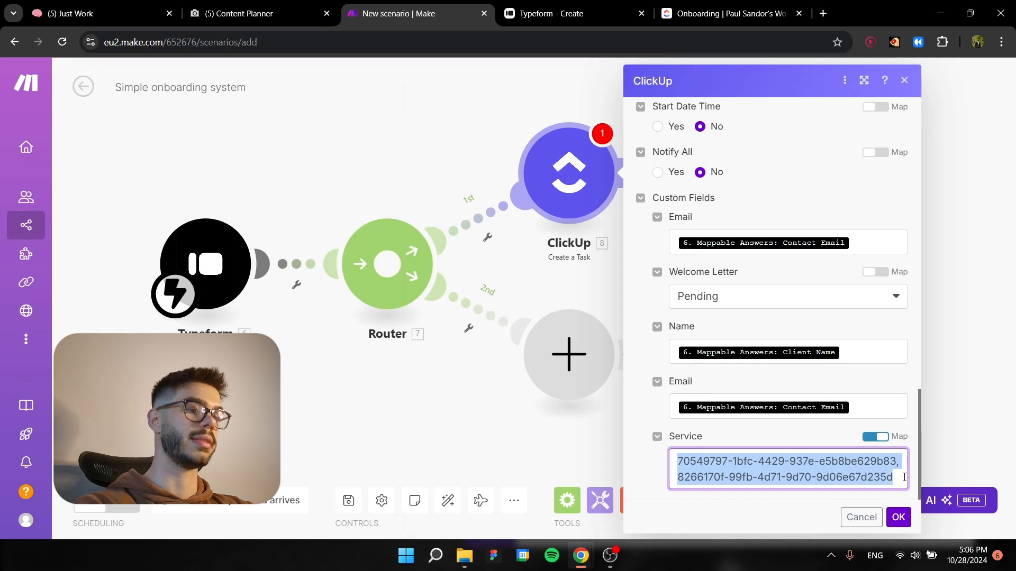
click(823, 13)
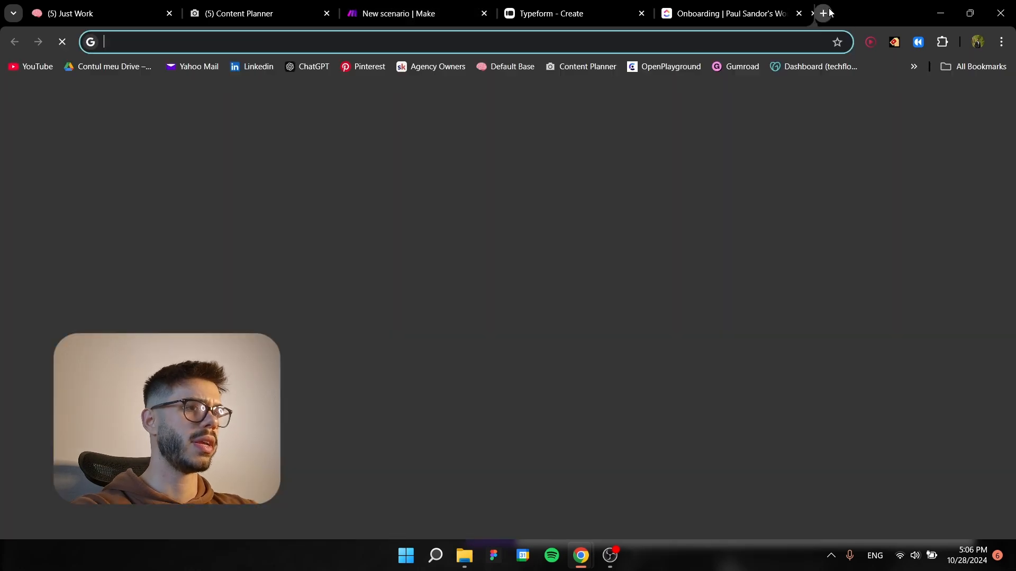
key(ctrl+v)
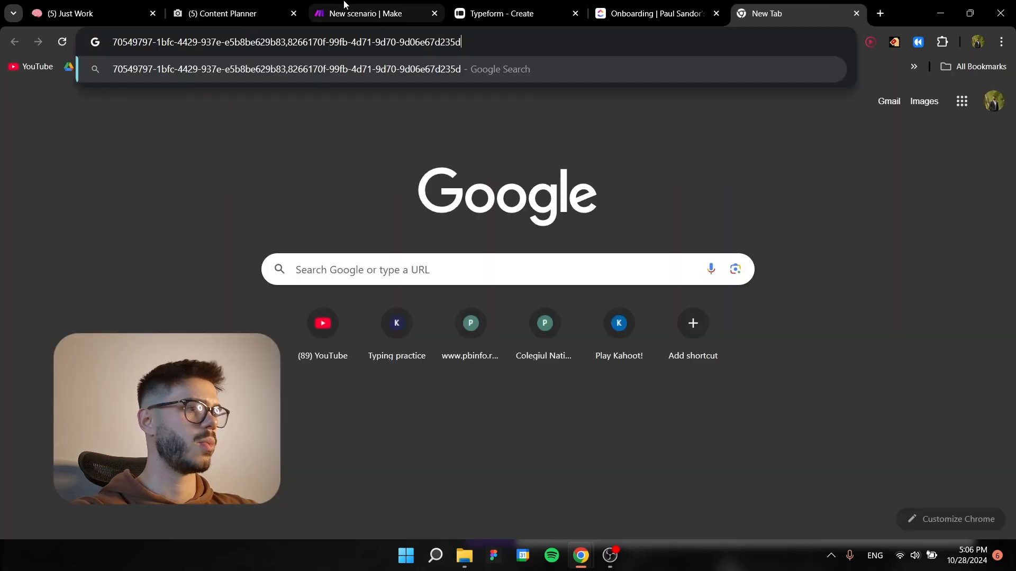
click(365, 13)
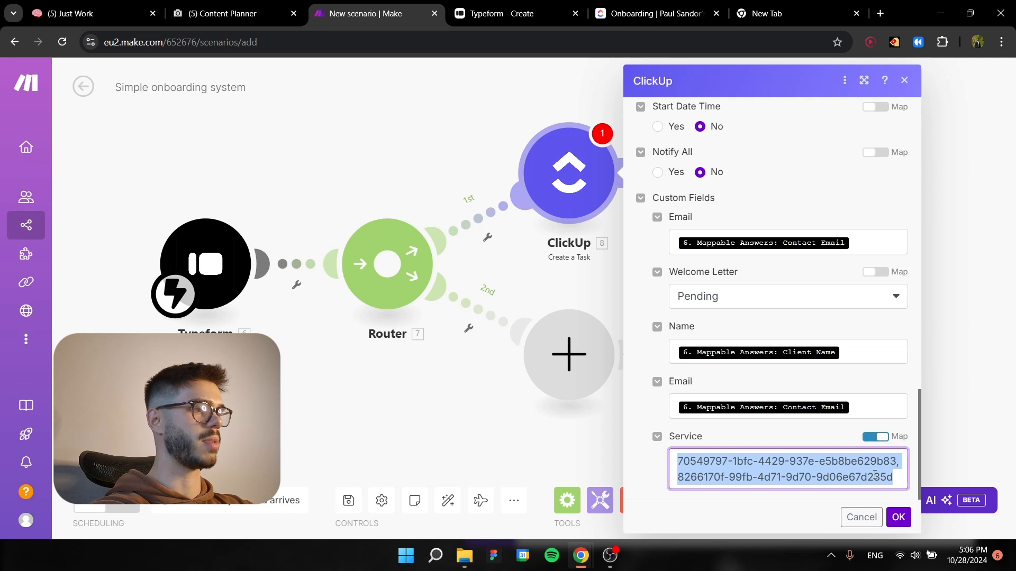
Replace the Service value with the start of a switch function that evaluates the Typeform Service(s) Requested answer.
key(BackSpace)
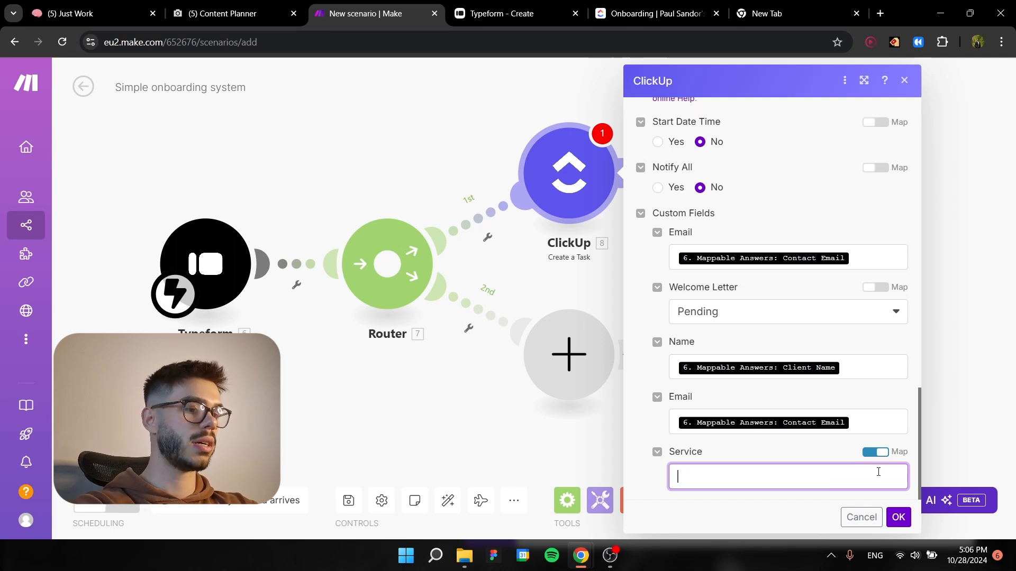
text(switch)
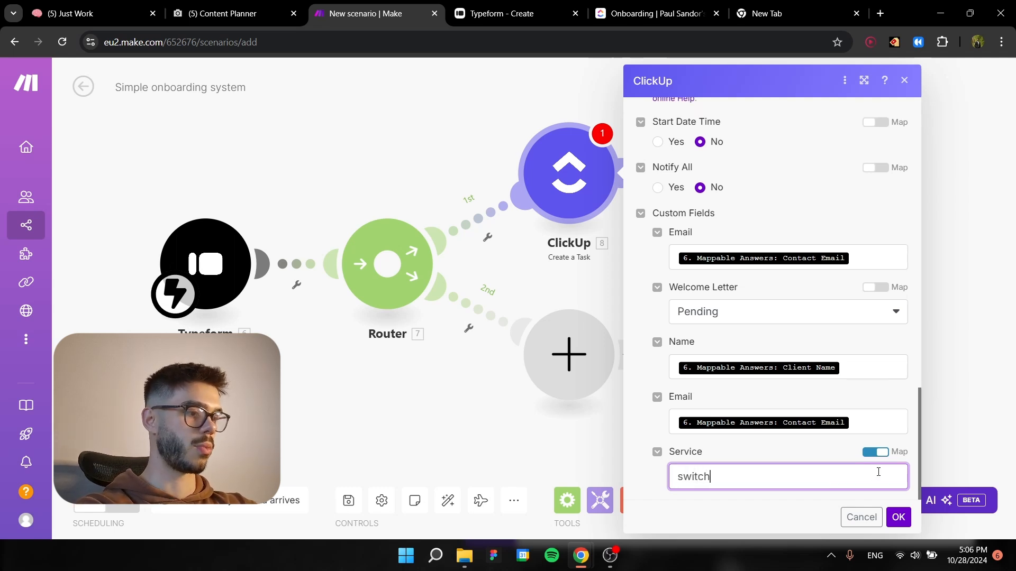
text(()
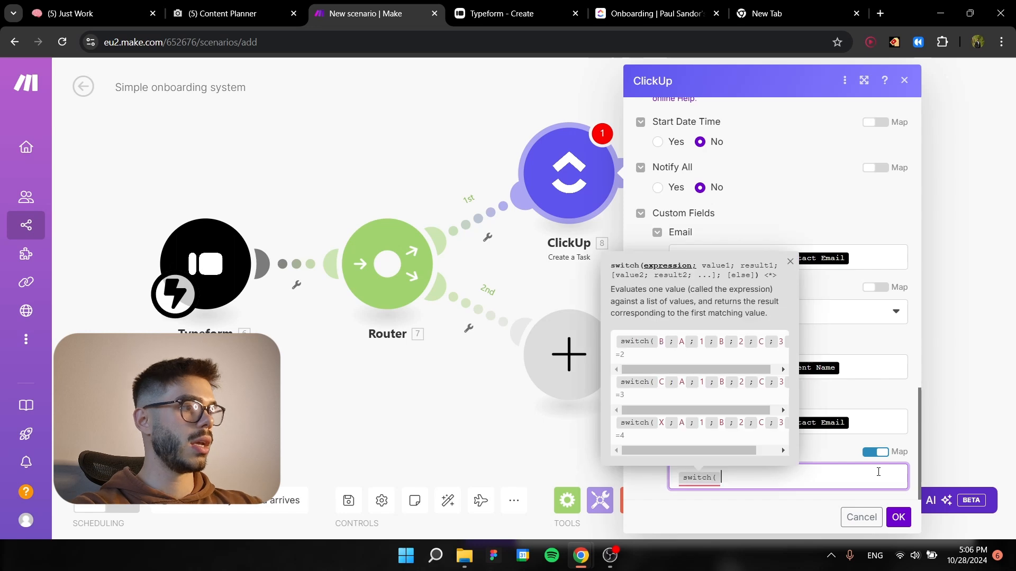
click(739, 481)
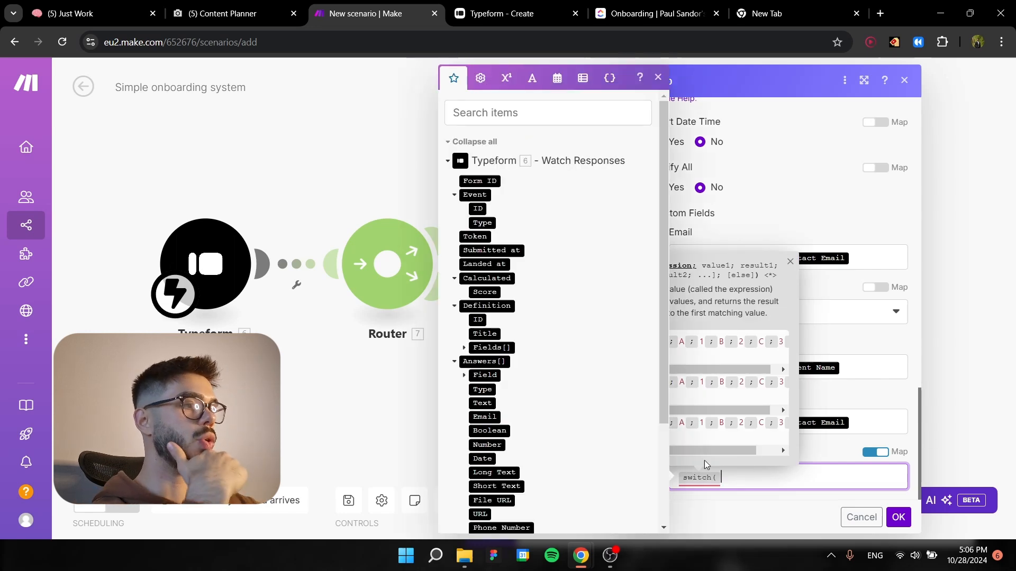
click(784, 263)
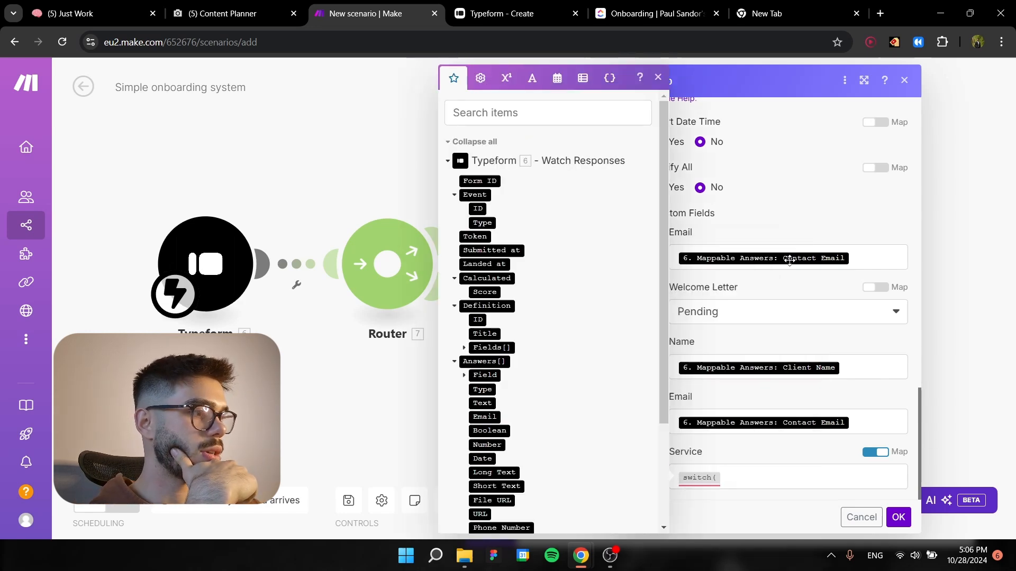
scroll(560, 403, down, 3)
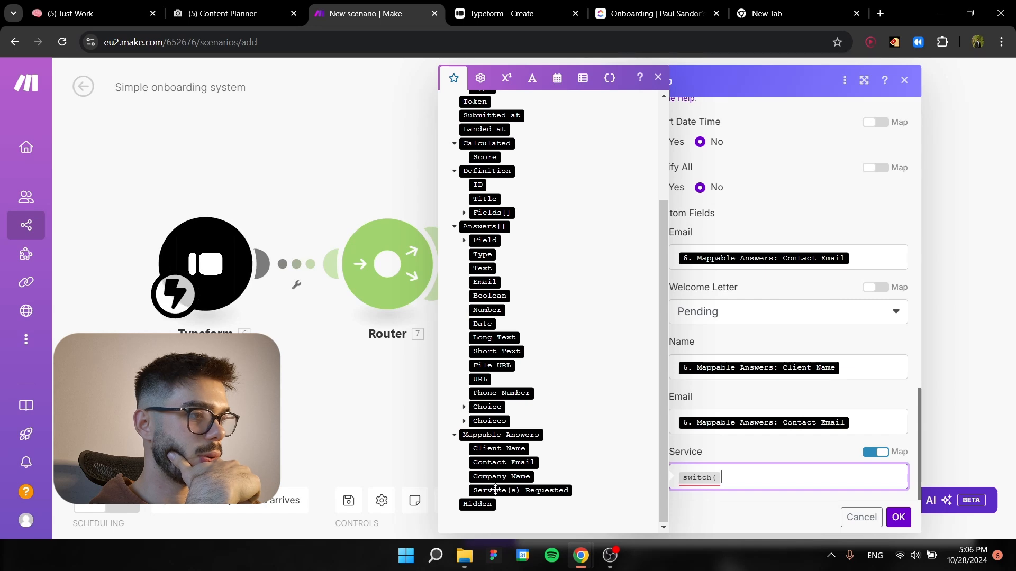
click(521, 491)
text(;)
Add a Short Form Content case to the switch function, returning the copied option ID 70549797-1bfc-4429-937e-e5b8be629b83.
mouse_move(701, 460)
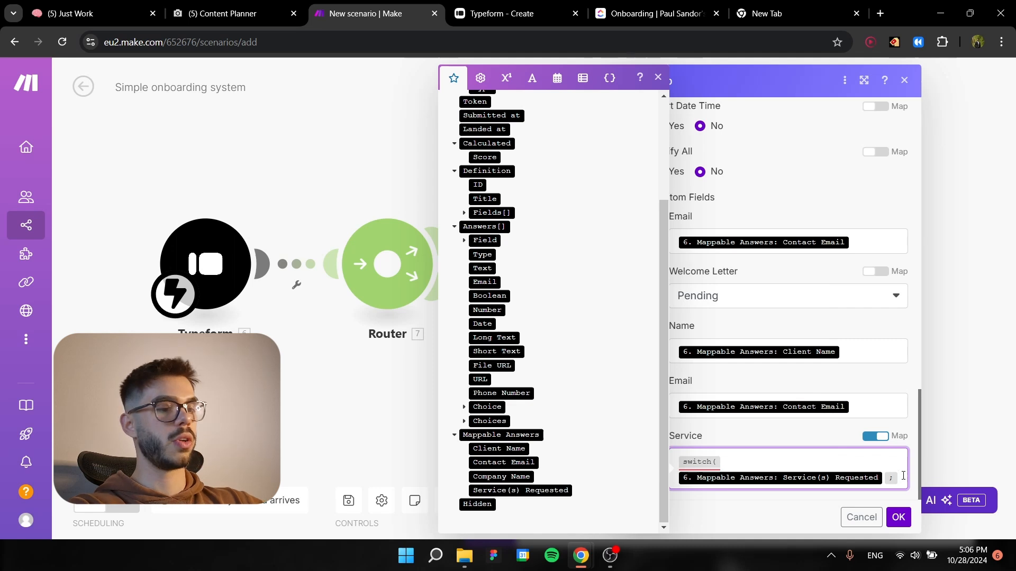
key(Return)
text(Short Form Content;)
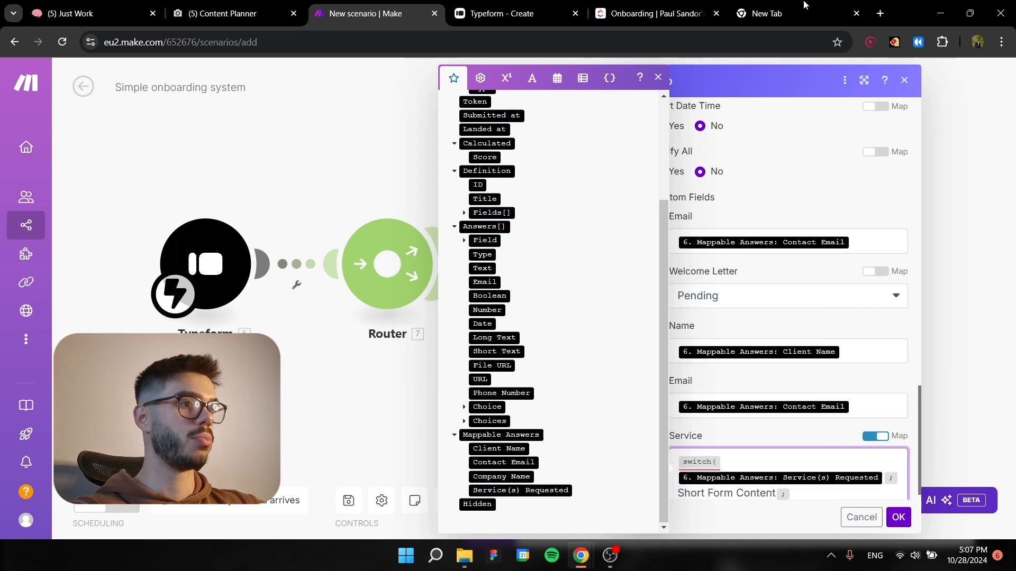
click(778, 13)
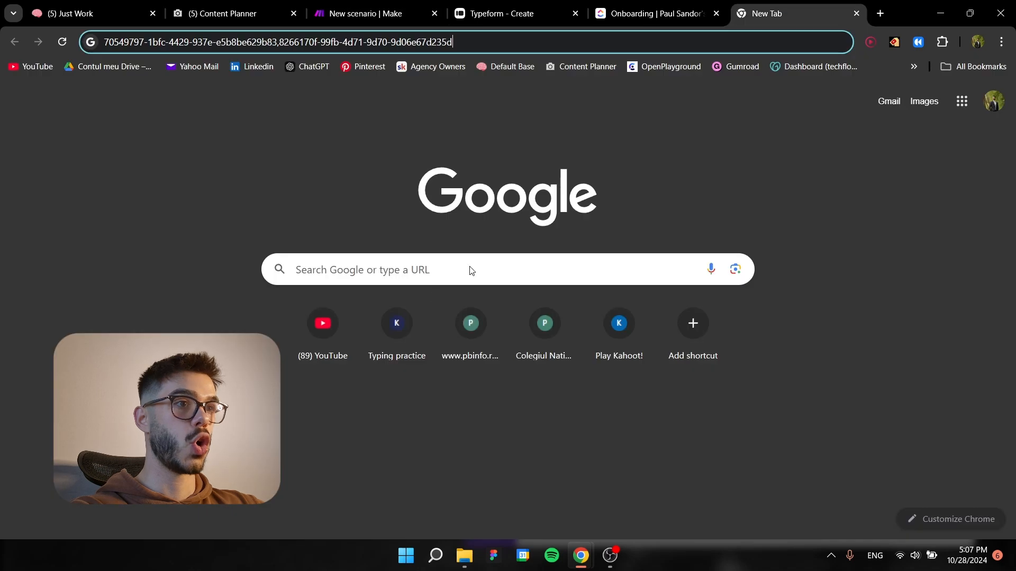
drag(245, 35, 277, 44)
key(ctrl+c)
click(365, 13)
key(ctrl+v)
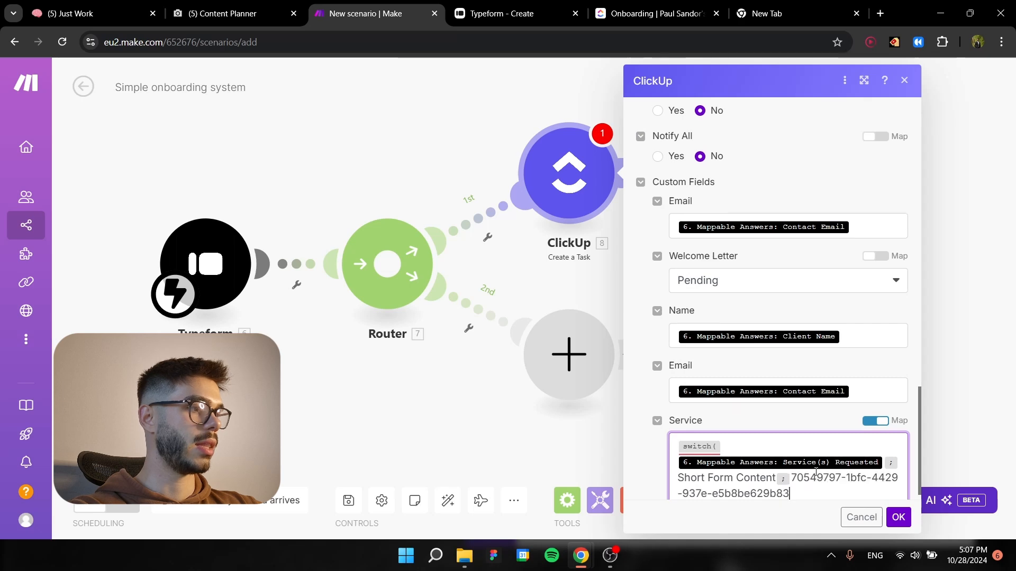
Add a Long Form Content case returning the copied option ID 8266170f-99fb-4d71-9d70-9d06e67d235d and close the switch function.
text(;Lo)
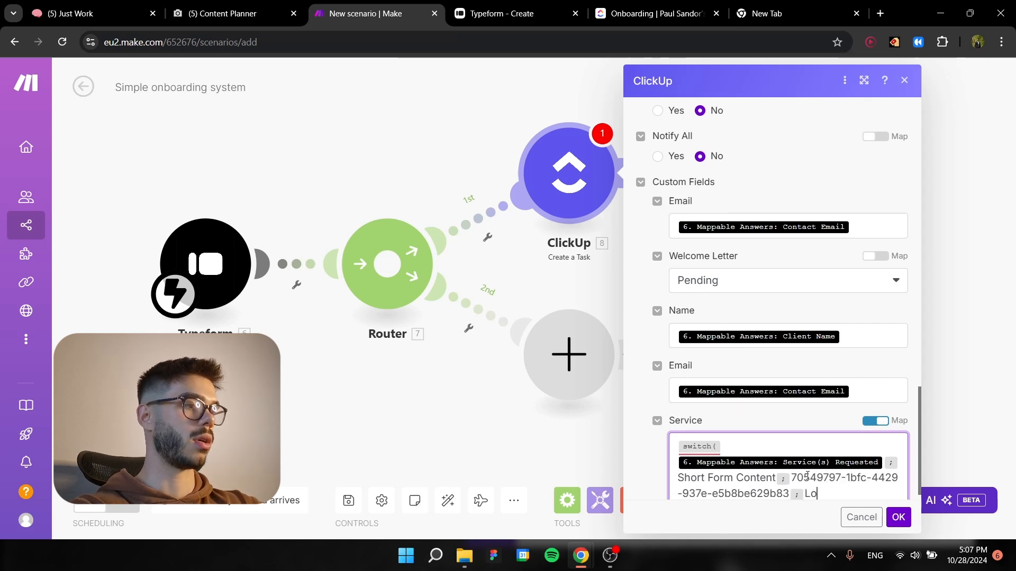
text(ng Form Content;)
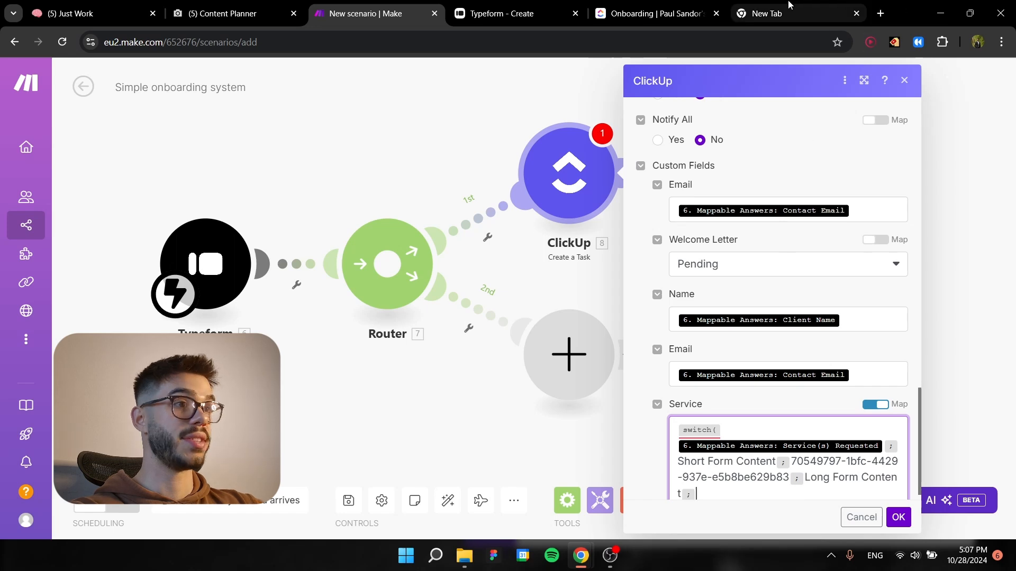
click(768, 13)
drag(280, 43, 453, 42)
click(312, 5)
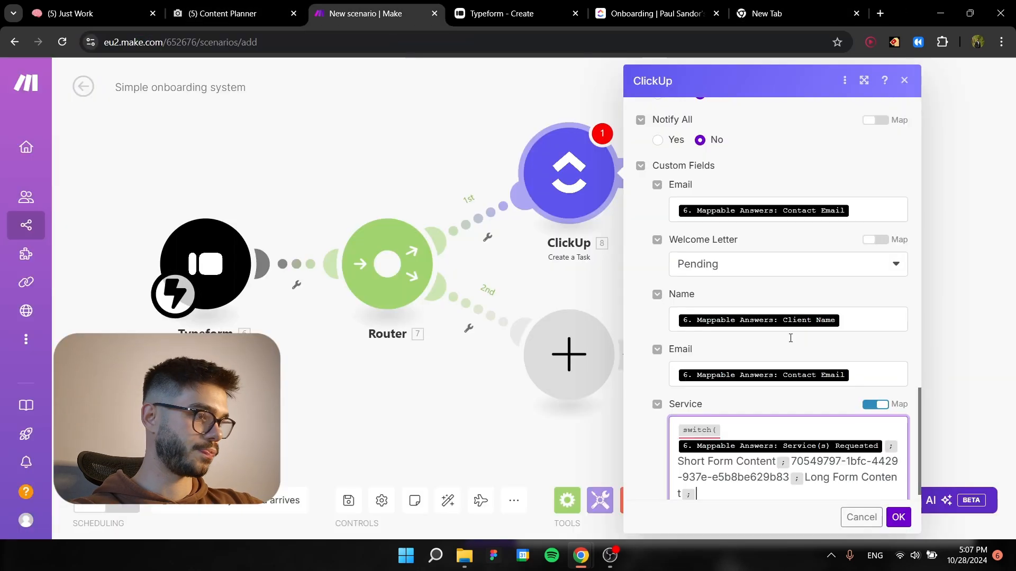
click(704, 490)
key(ctrl+v)
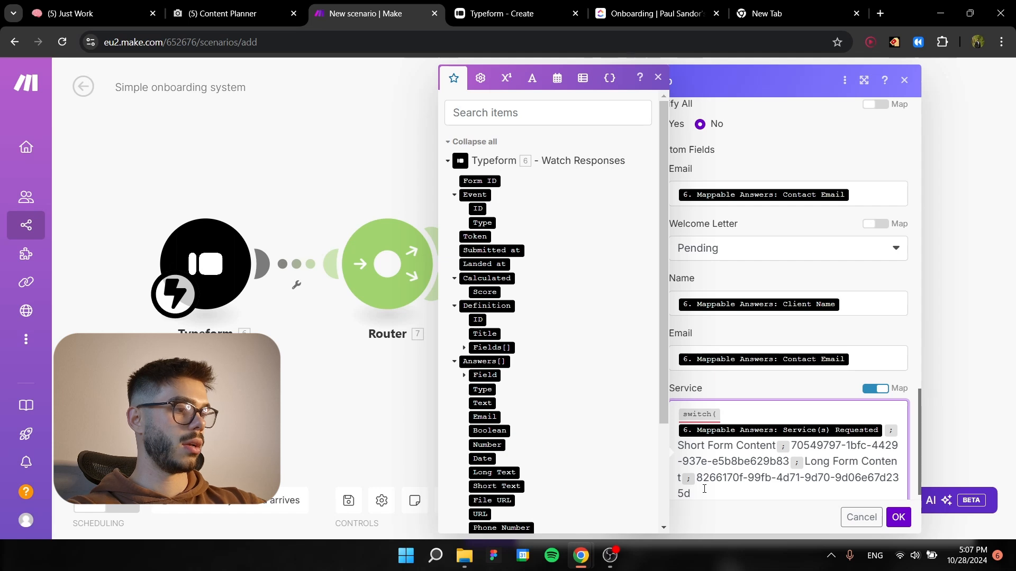
text())
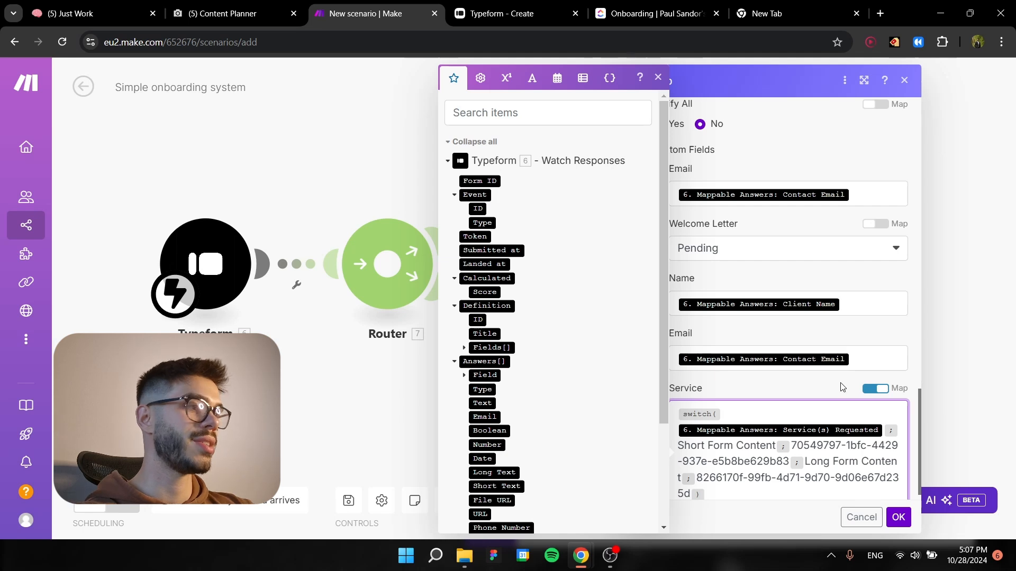
Review the Service switch function and save the ClickUp Create a Task module settings.
scroll(767, 418, down, 1)
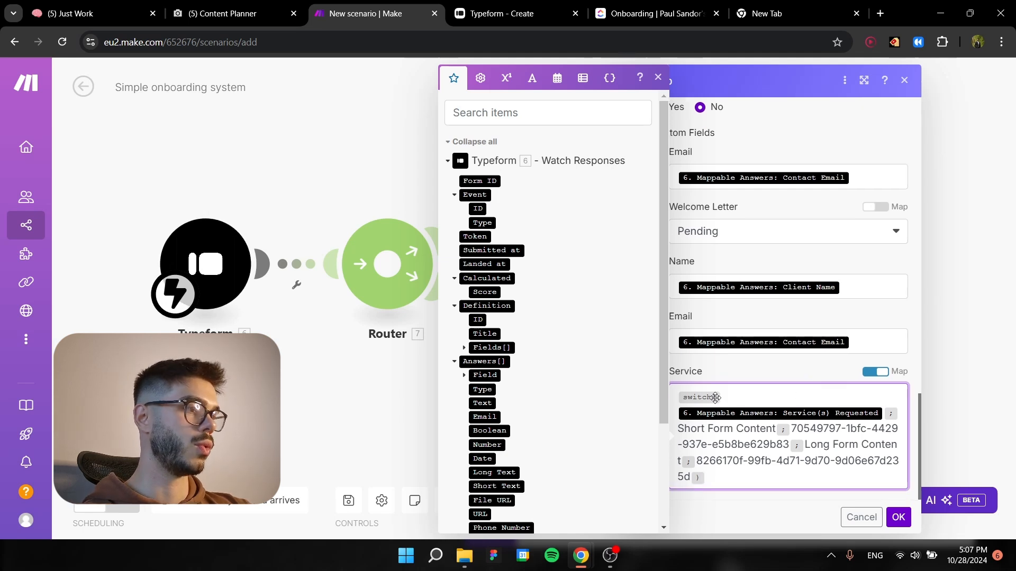
mouse_move(708, 397)
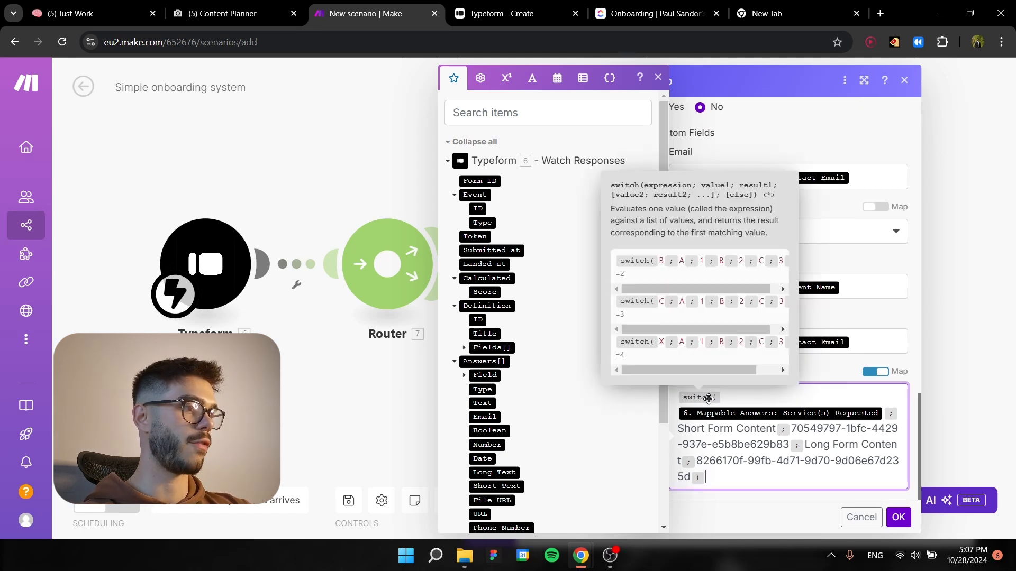
drag(678, 429, 781, 434)
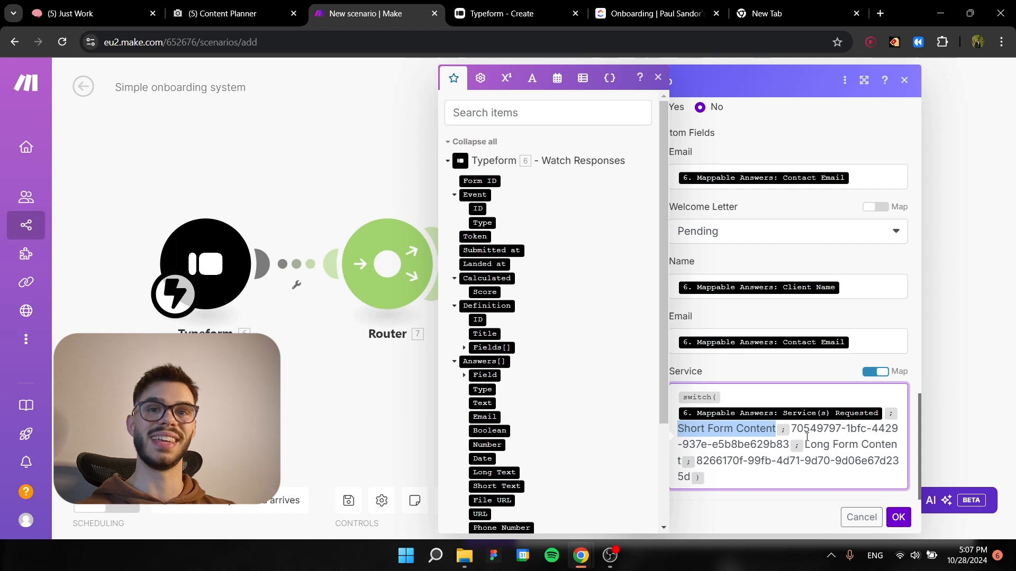
click(804, 431)
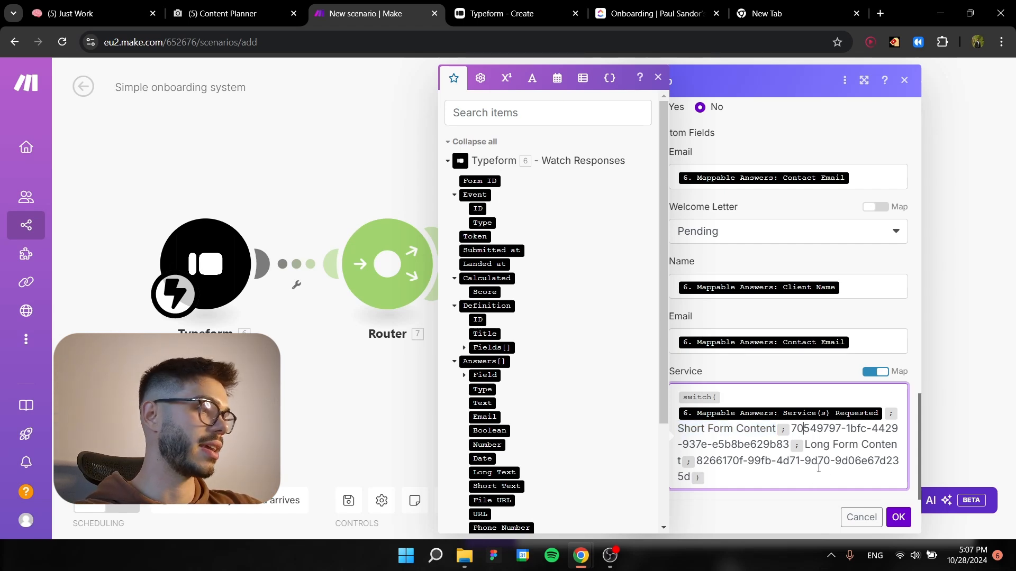
click(898, 520)
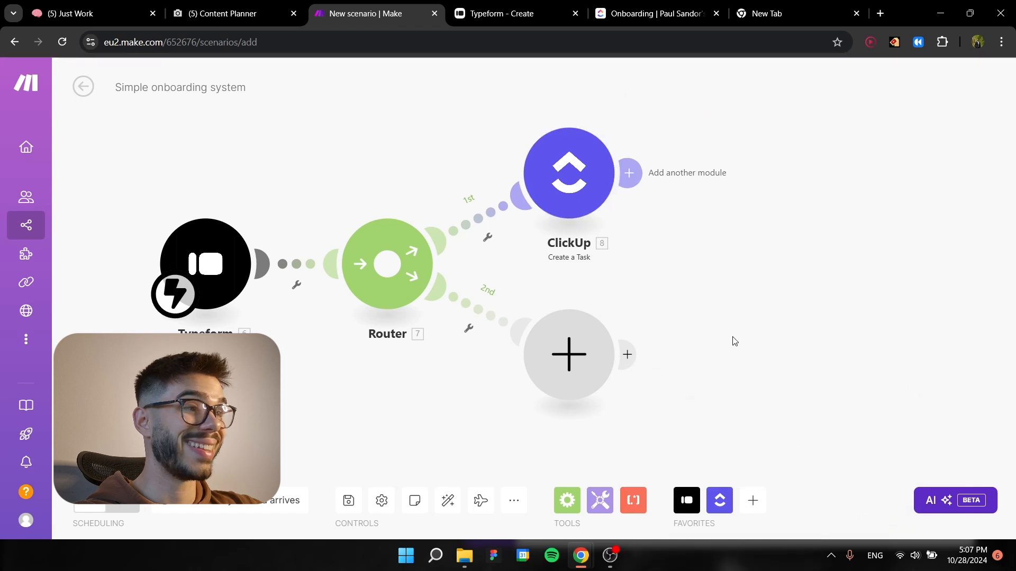
Add the OpenAI Message an Assistant module to the router's second route and close its settings without configuring it.
drag(733, 347, 660, 268)
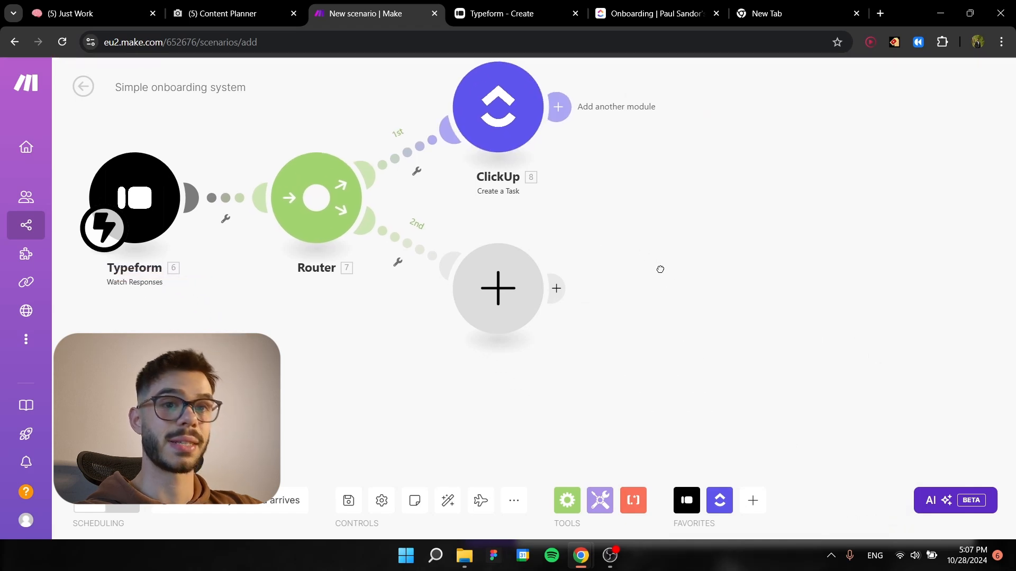
click(496, 283)
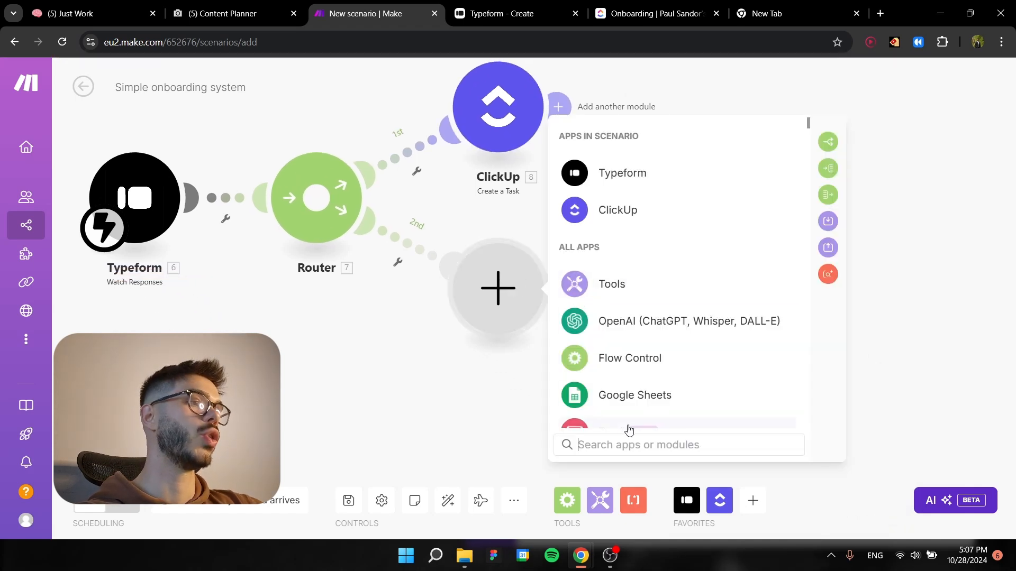
click(617, 325)
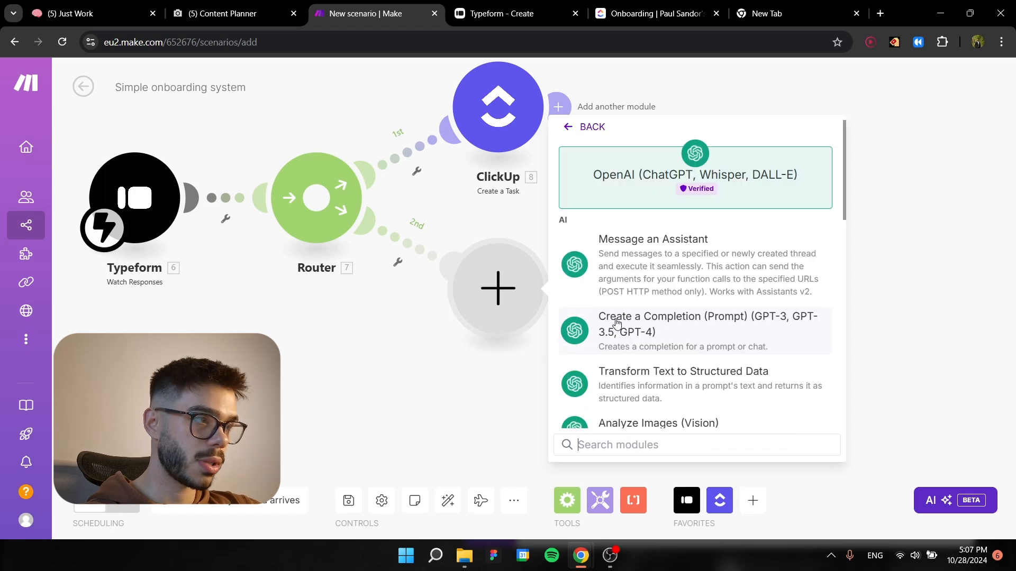
click(645, 278)
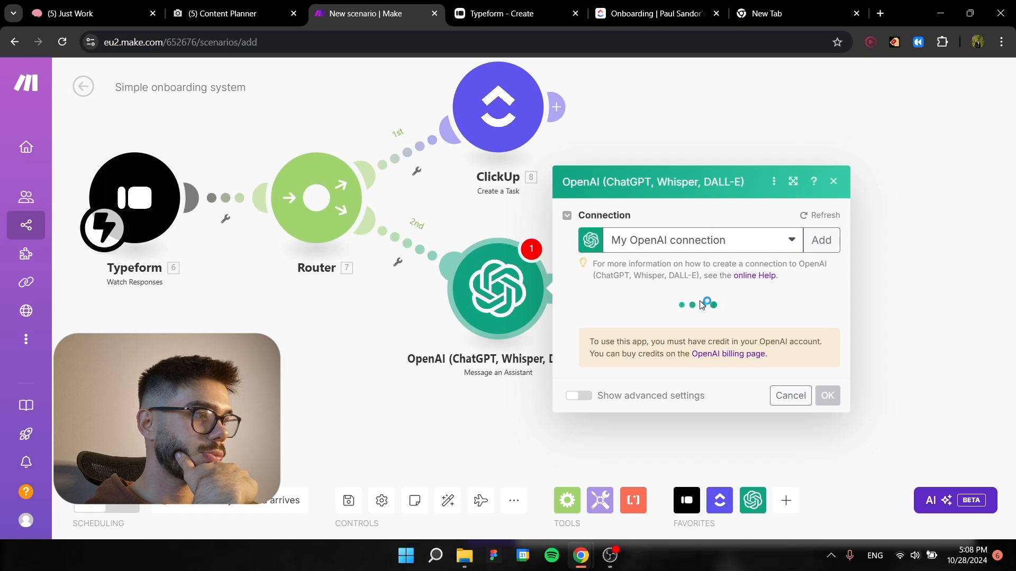
click(833, 81)
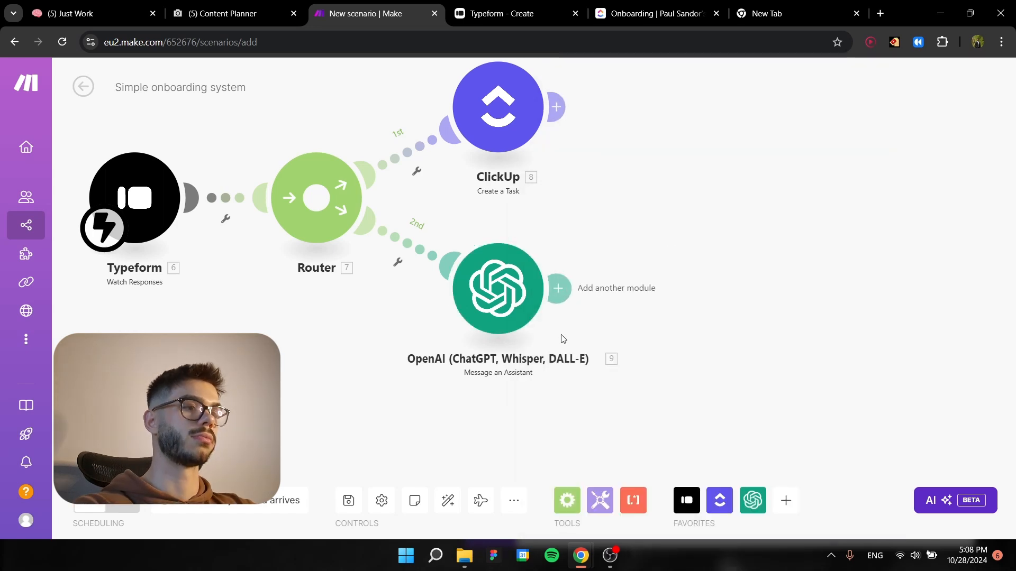
Replace the OpenAI Message an Assistant module on the router's second route with OpenAI Create a Completion (Prompt).
drag(667, 391, 411, 240)
key(Delete)
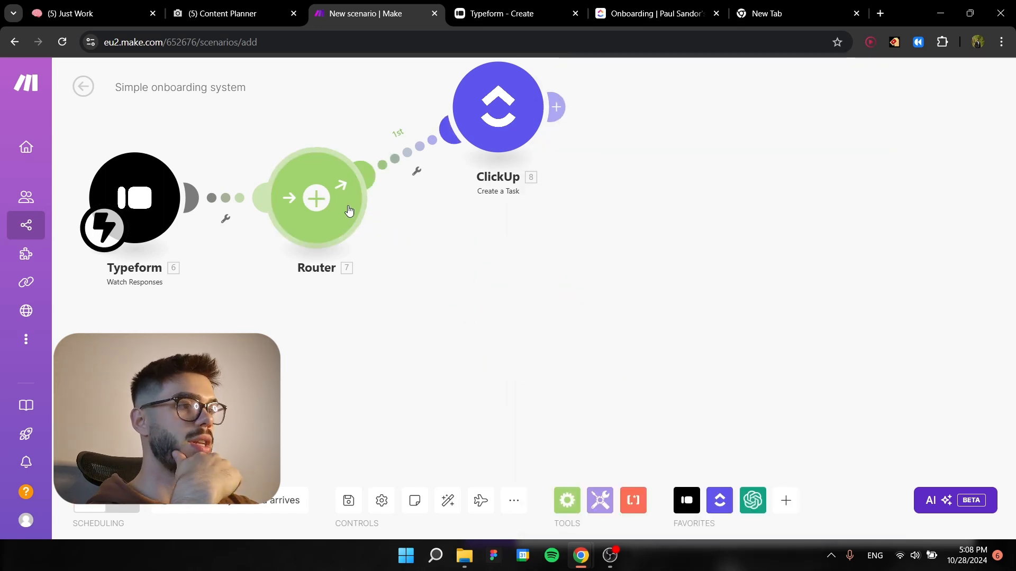
click(506, 318)
click(698, 258)
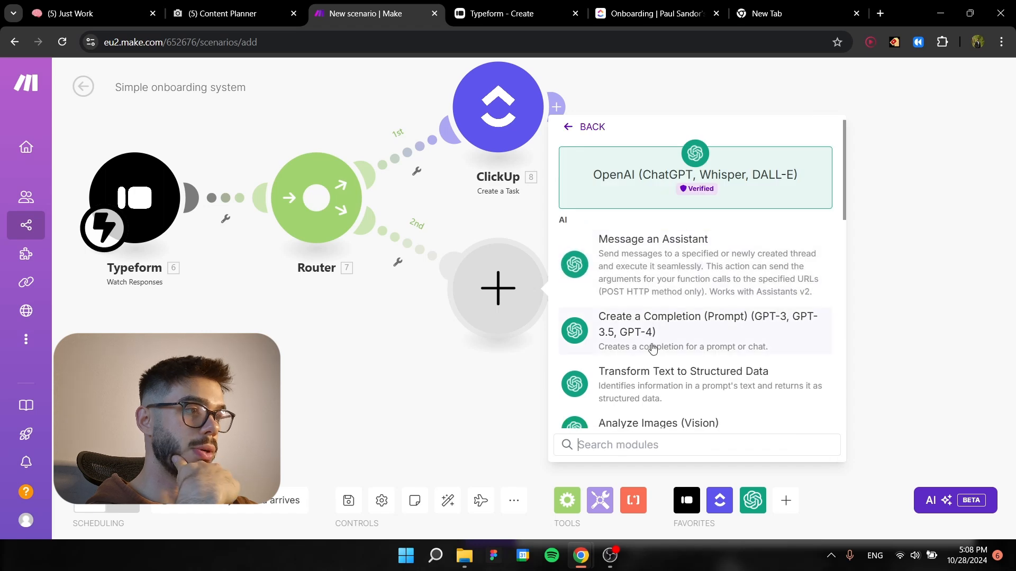
click(651, 326)
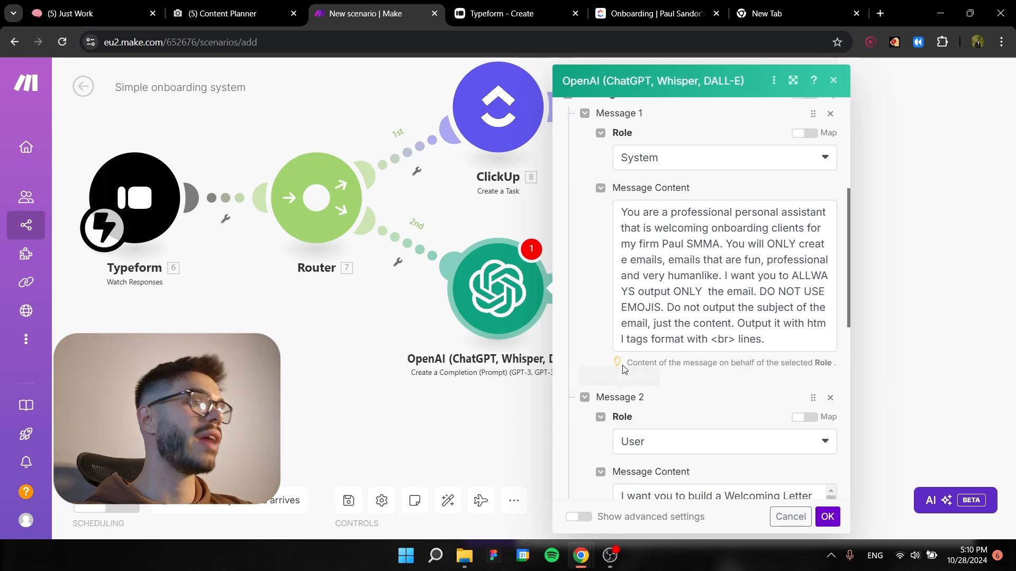
Review the System and User message prompts for the welcome letter, including the mapped Typeform answers and Max Tokens.
scroll(622, 365, down, 3)
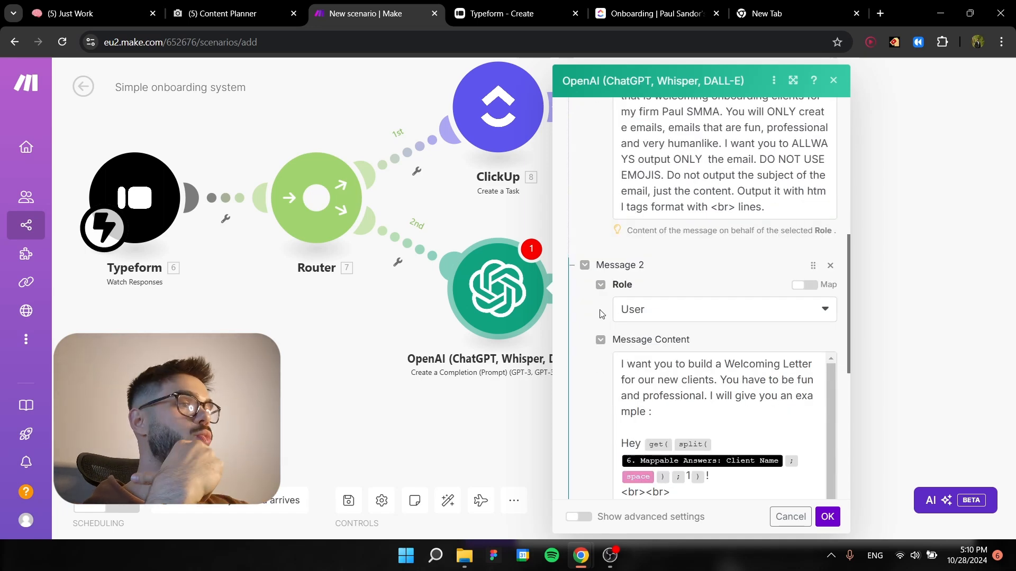
scroll(601, 314, down, 1)
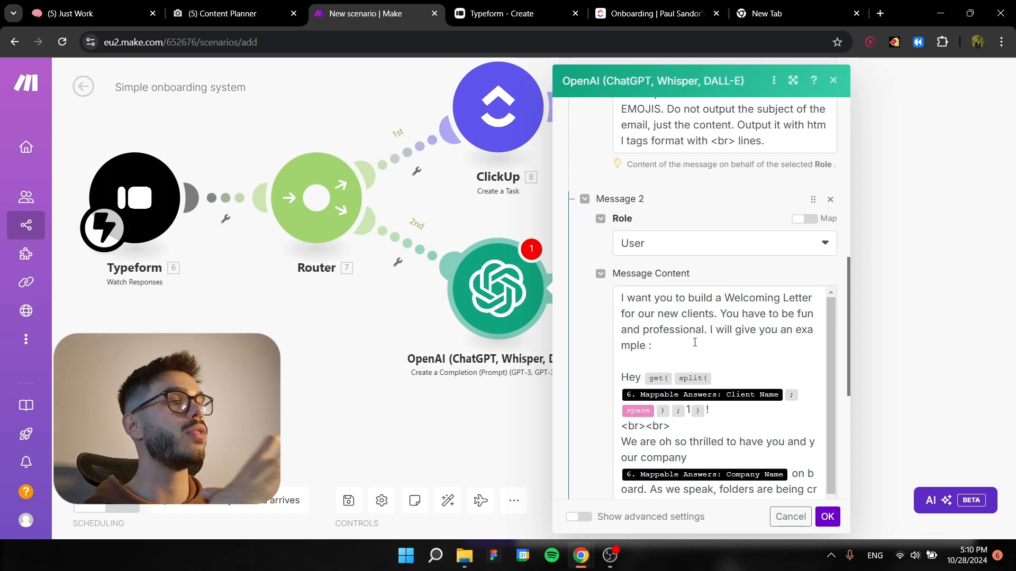
scroll(696, 342, down, 1)
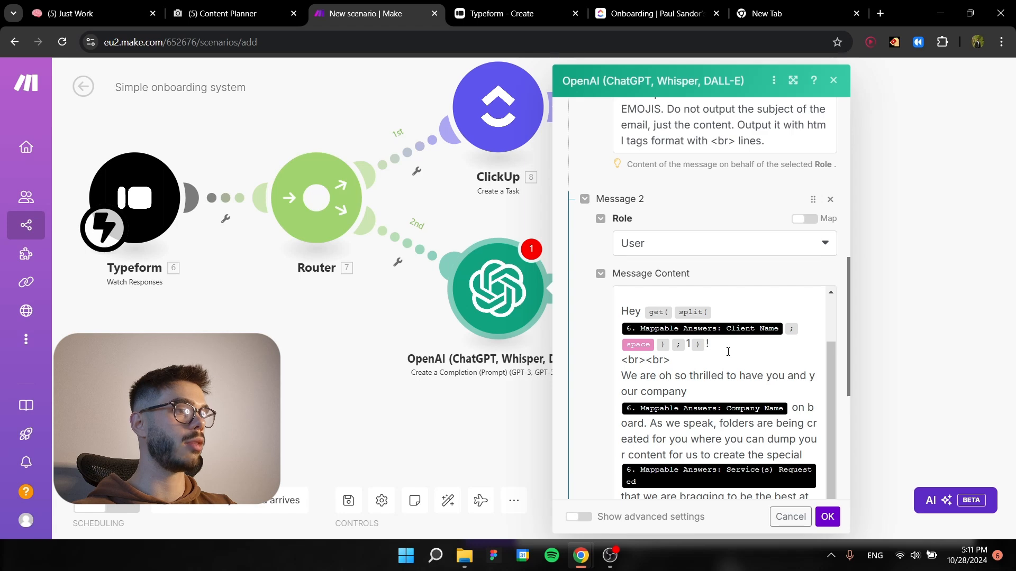
scroll(728, 352, down, 1)
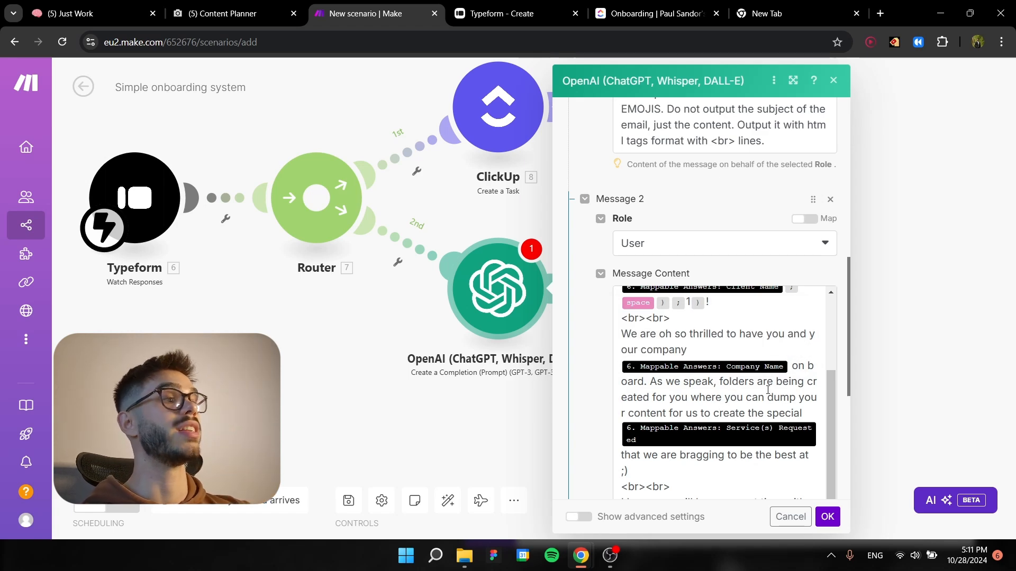
scroll(768, 390, down, 3)
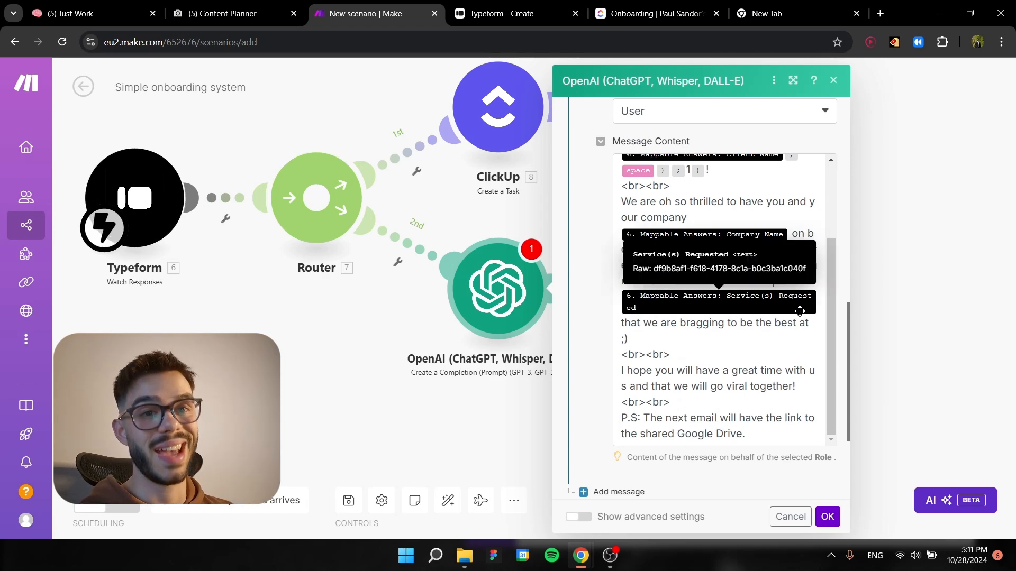
scroll(678, 423, down, 2)
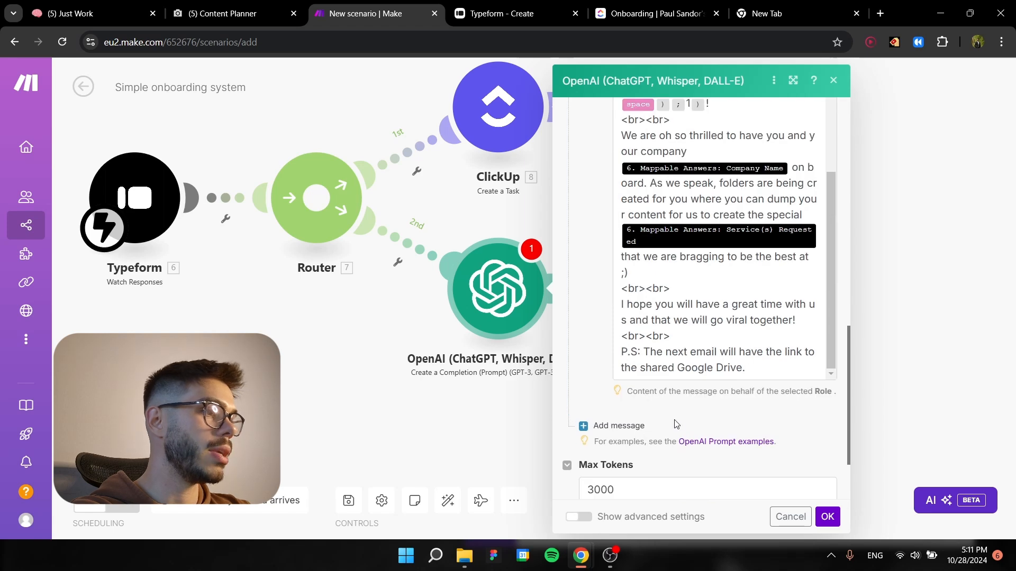
scroll(607, 323, up, 3)
scroll(633, 400, down, 5)
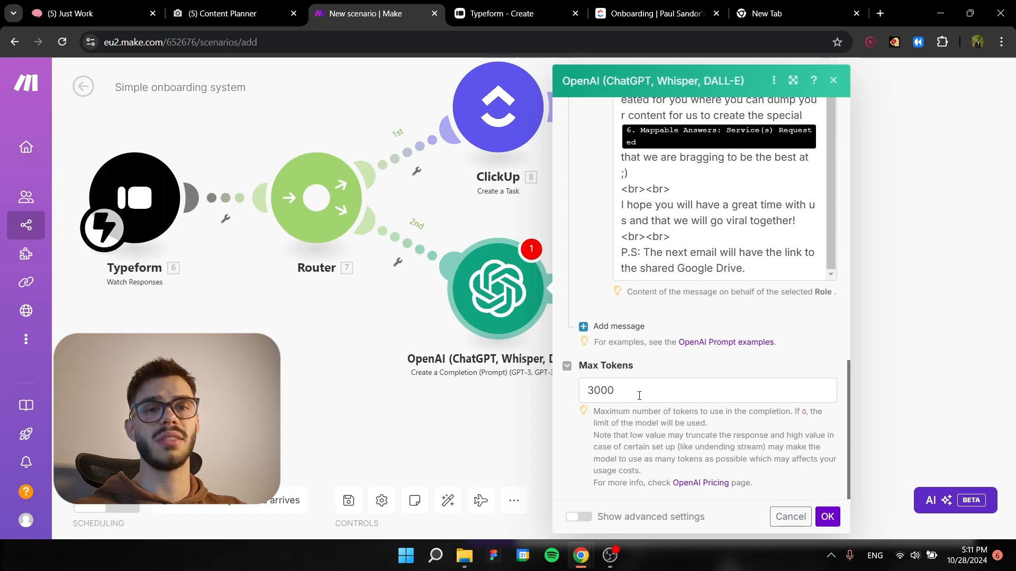
Show the OpenAI module's advanced settings, set Temperature to 0.3 and save the module.
click(579, 517)
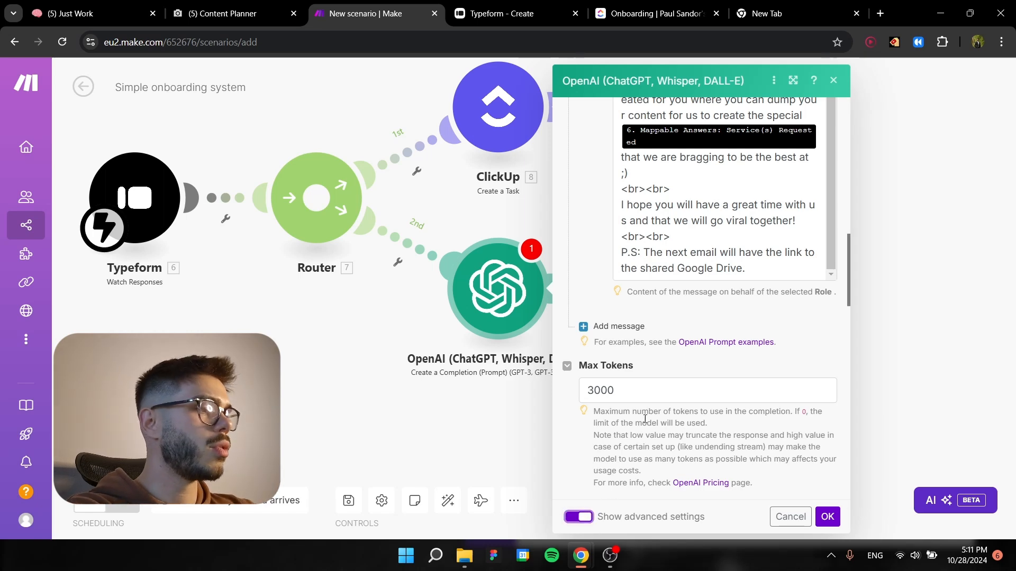
scroll(671, 376, down, 4)
scroll(671, 376, down, 1)
click(622, 275)
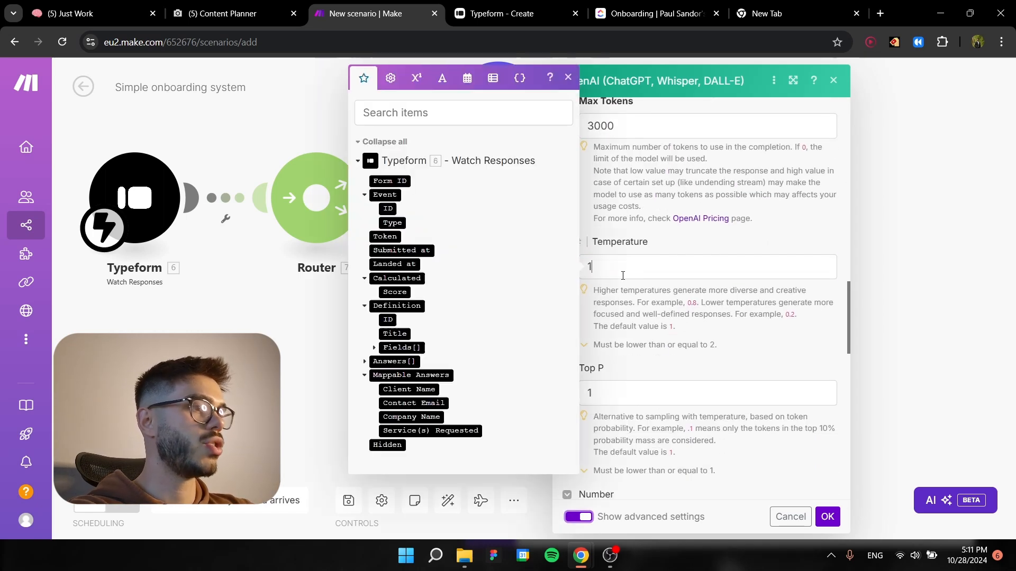
key(BackSpace)
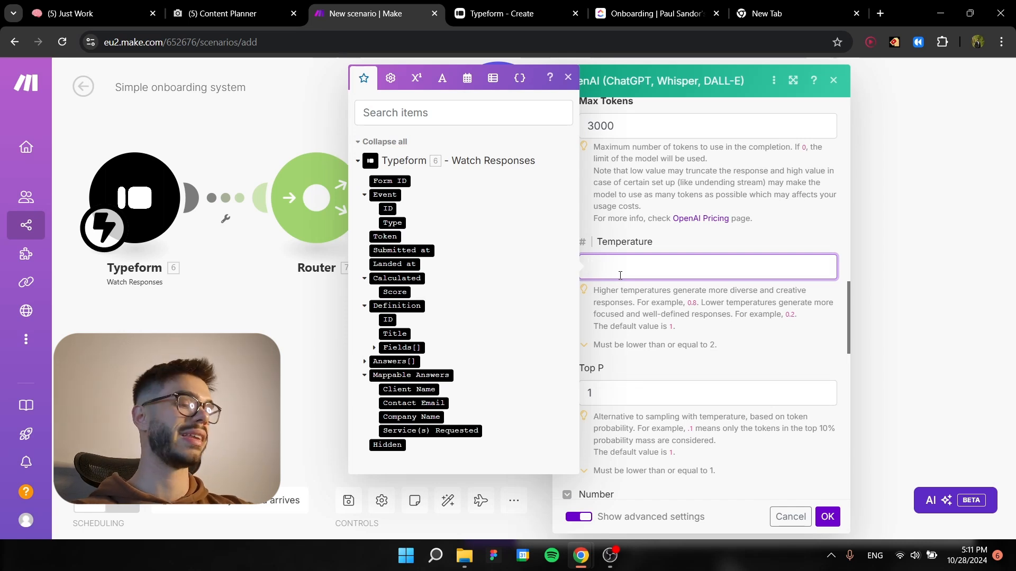
text(0)
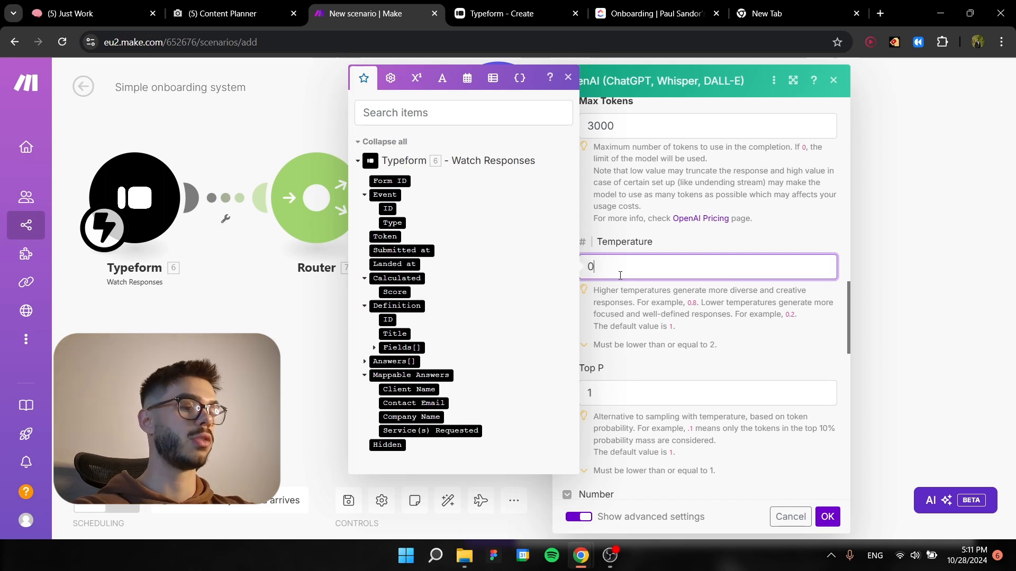
text(.3)
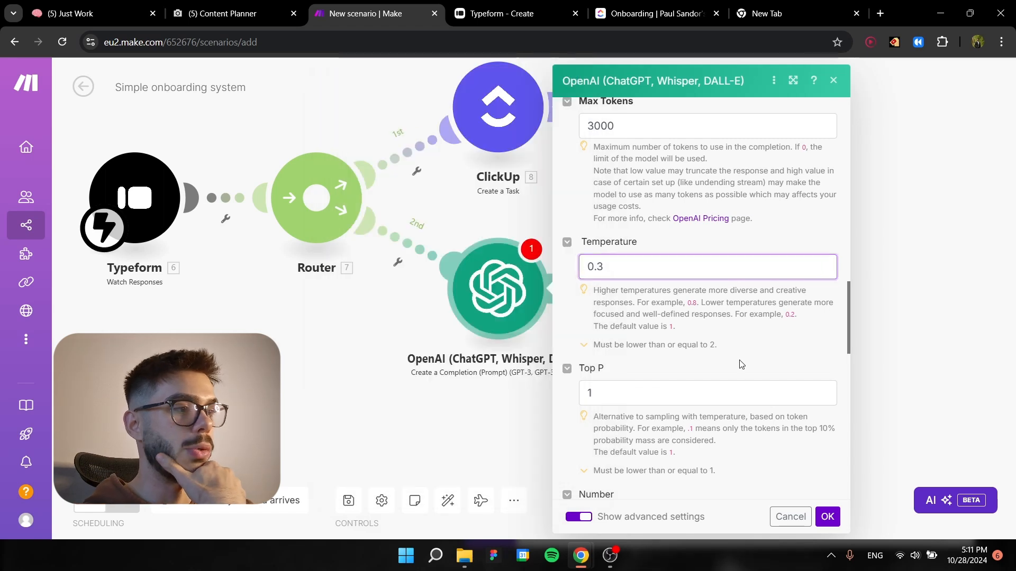
click(828, 517)
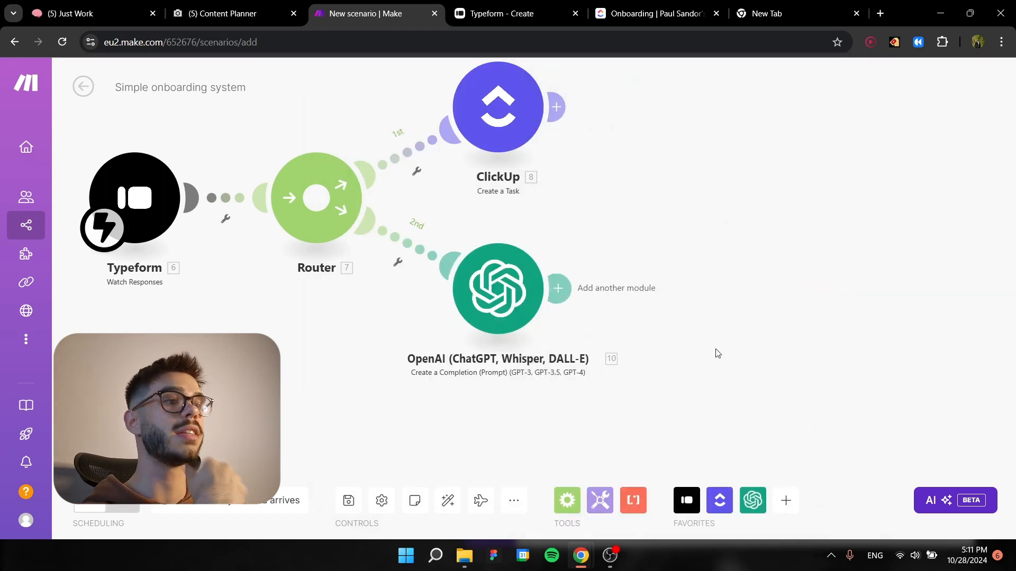
Add an Email Send an Email module after the OpenAI completion module.
click(558, 288)
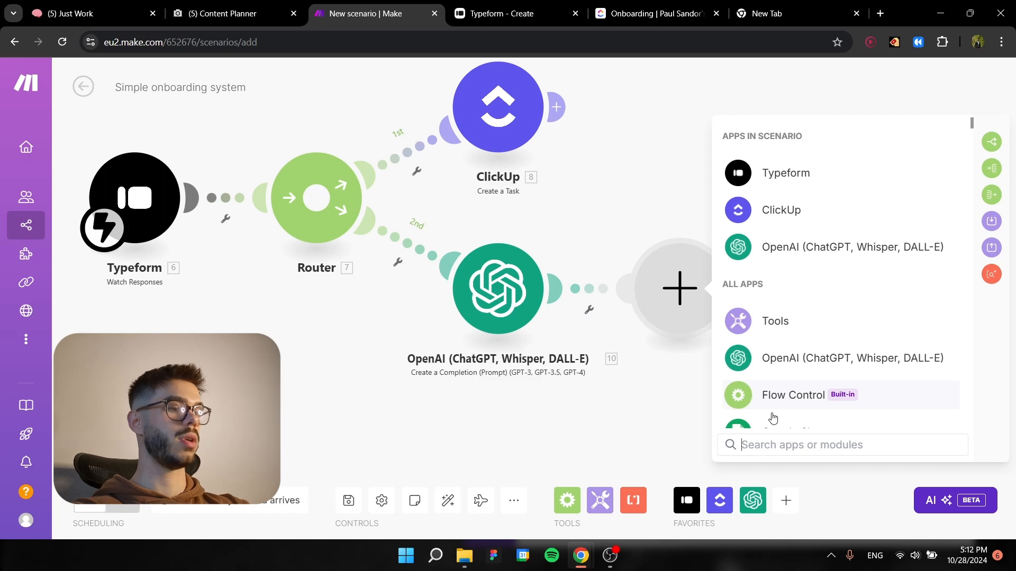
text(email)
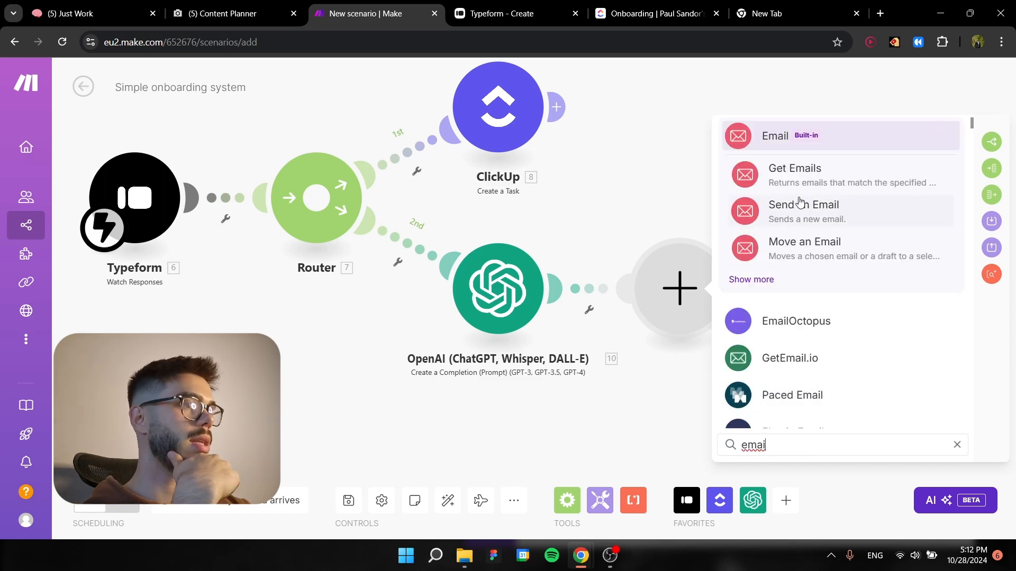
click(800, 209)
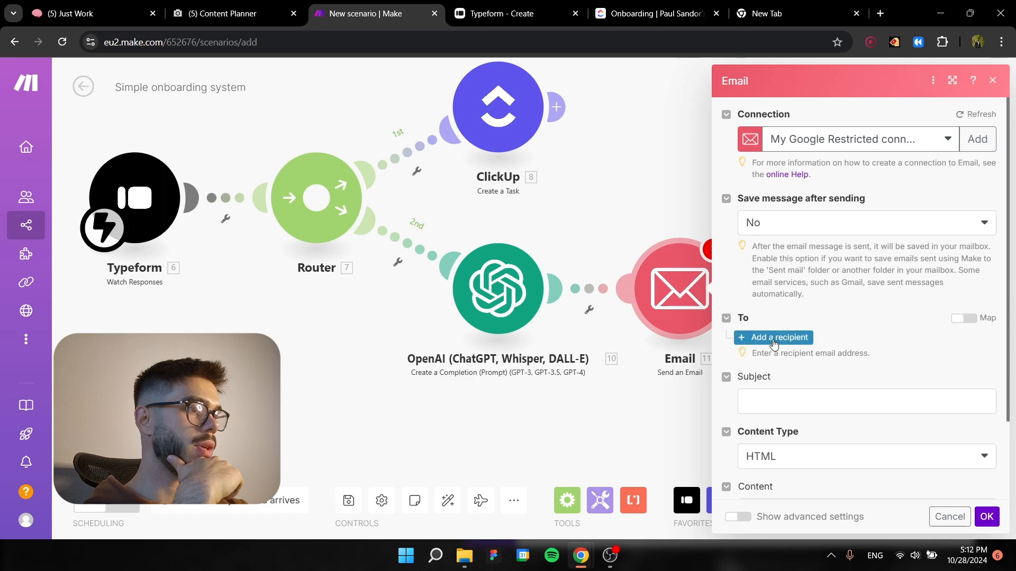
Add an email recipient mapped to the Contact Email answer from Typeform.
click(779, 337)
click(782, 364)
scroll(592, 353, down, 5)
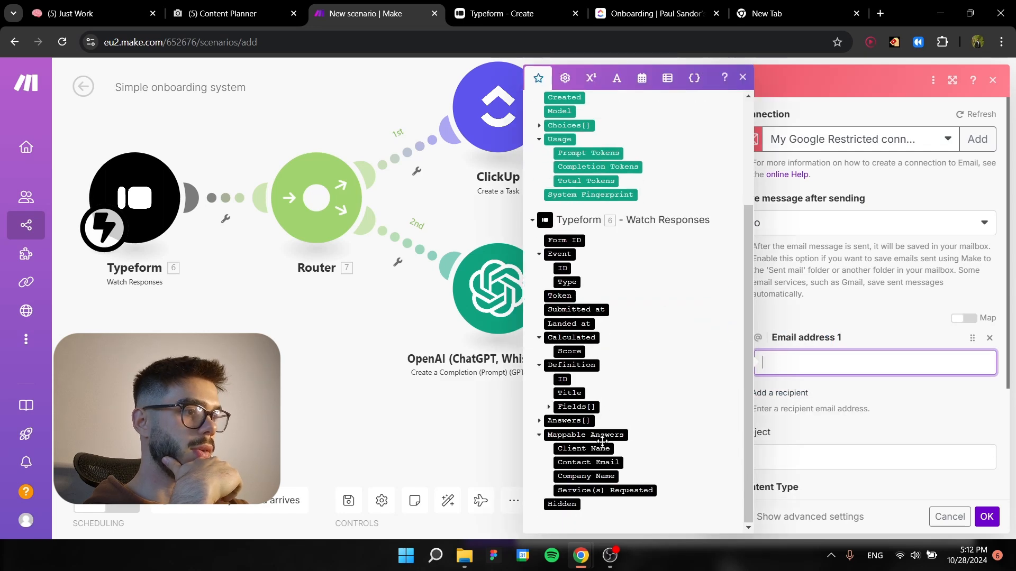
click(585, 464)
click(890, 297)
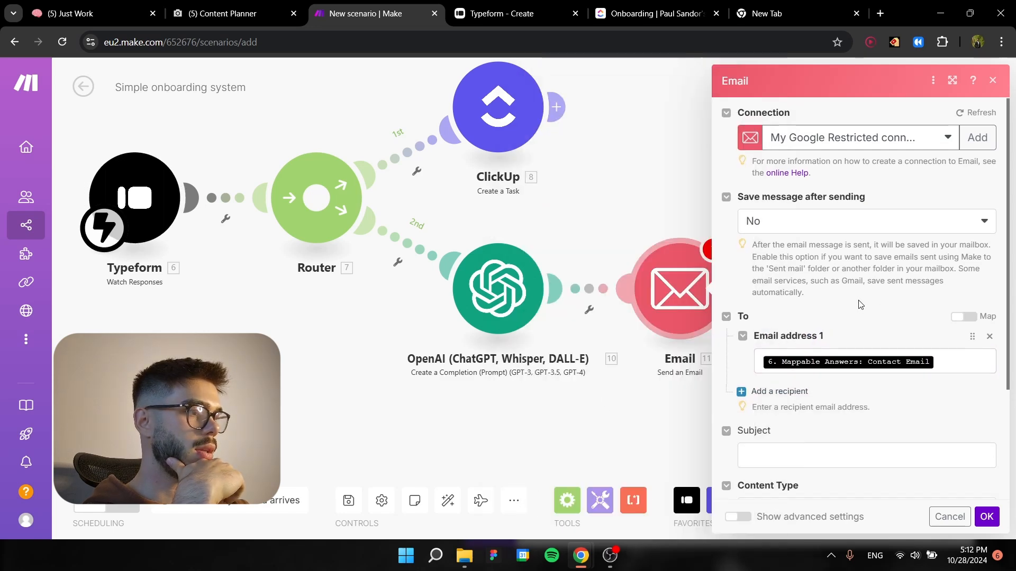
Set the email subject to "Hello [Company Name], and welcome to the team." using the mapped Typeform Company Name answer.
click(766, 332)
text(Hello to)
key(BackSpace)
key(BackSpace)
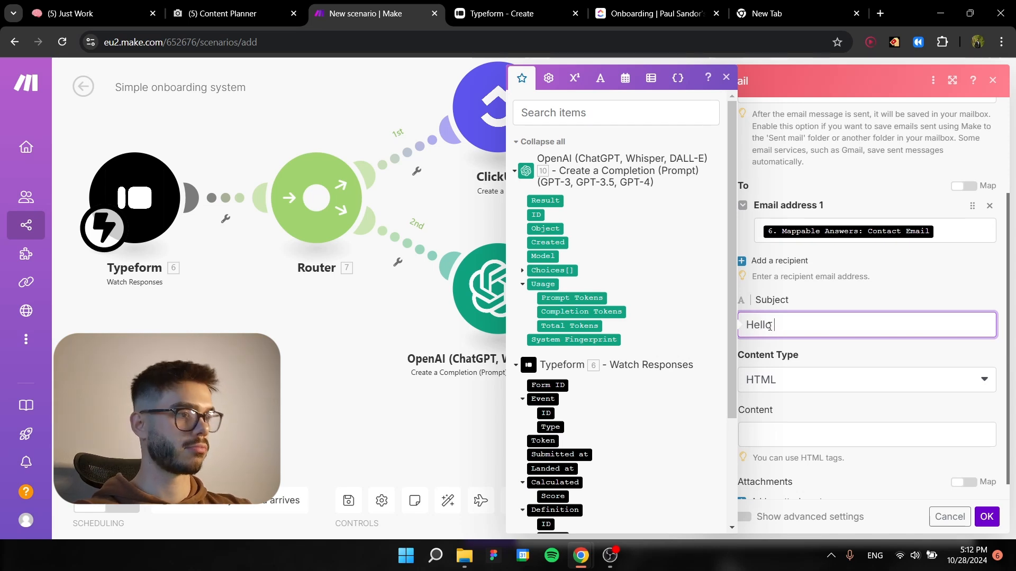
scroll(626, 427, down, 3)
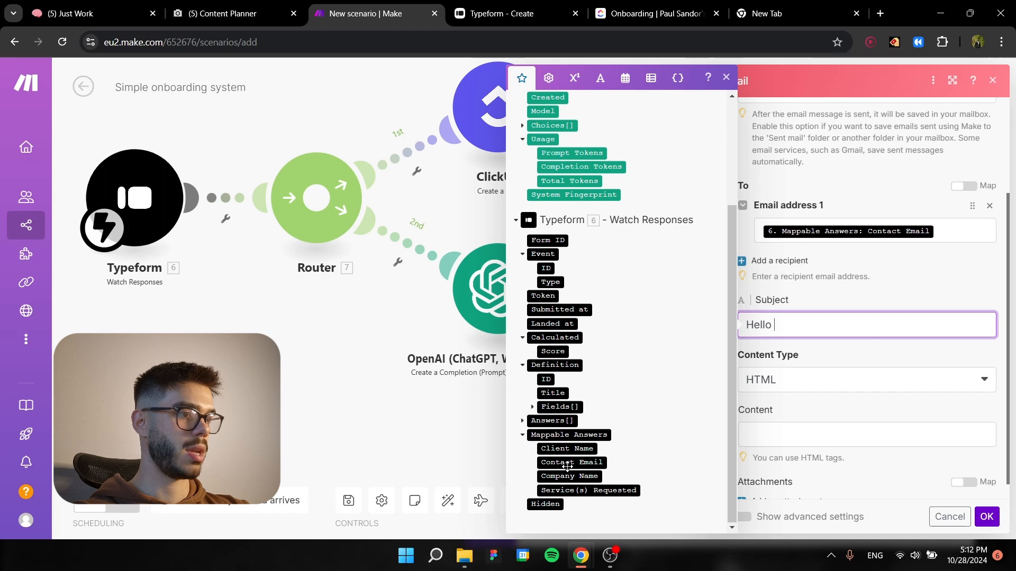
click(567, 475)
text(, and welcome to the team.)
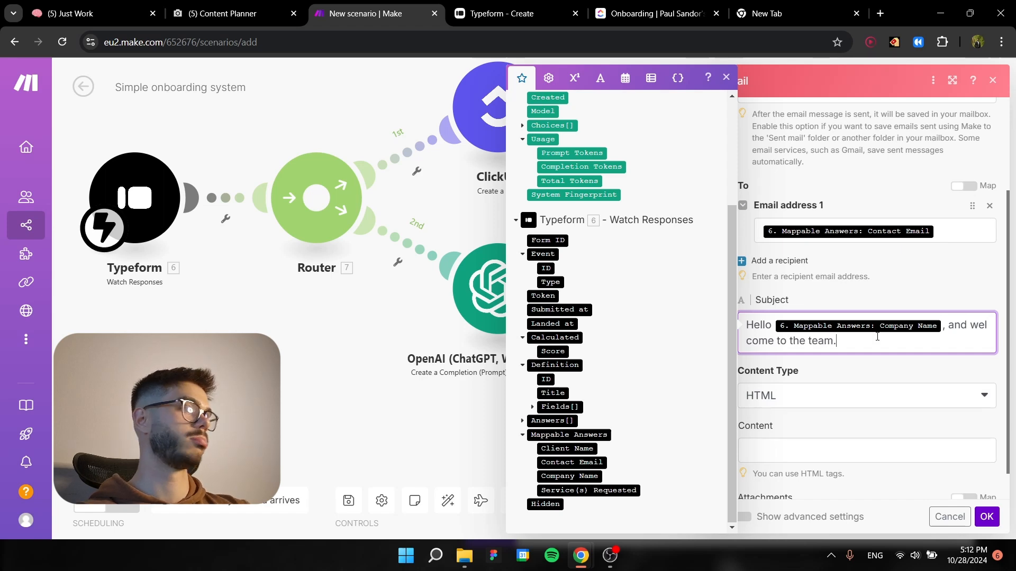
click(810, 379)
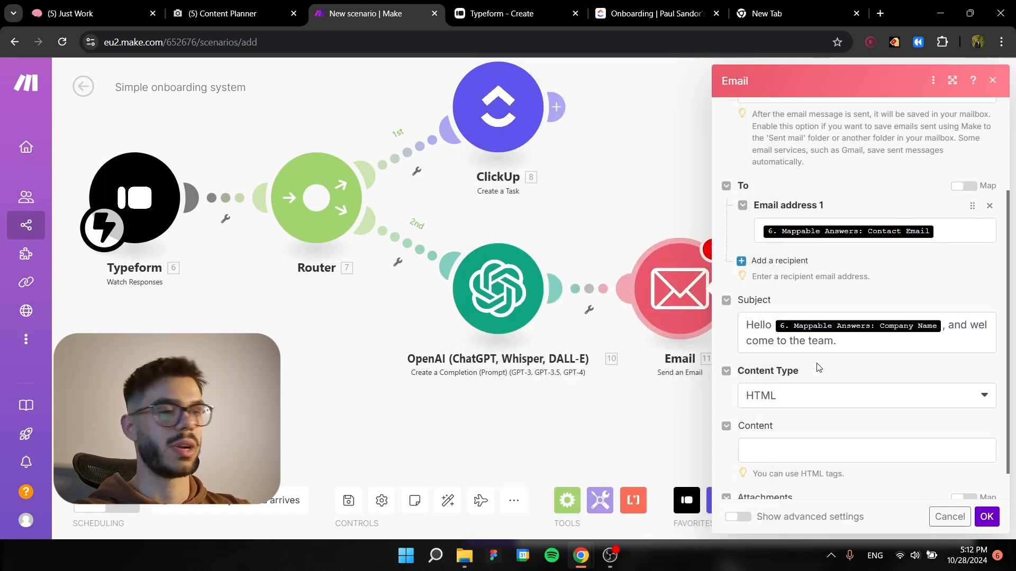
Map the email content to the OpenAI Result and save the Email module settings.
scroll(812, 377, down, 1)
click(774, 410)
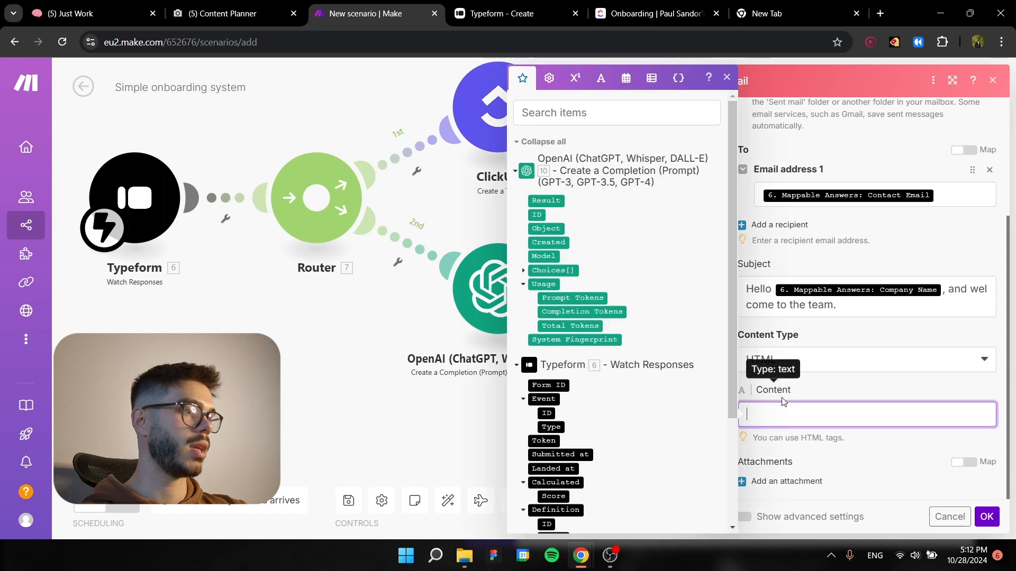
click(551, 201)
click(852, 390)
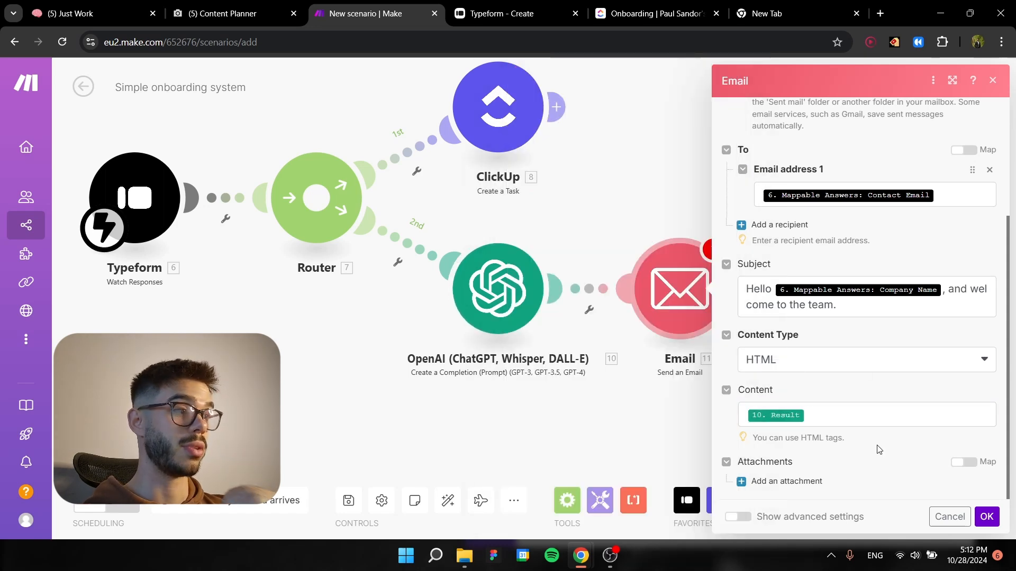
click(986, 516)
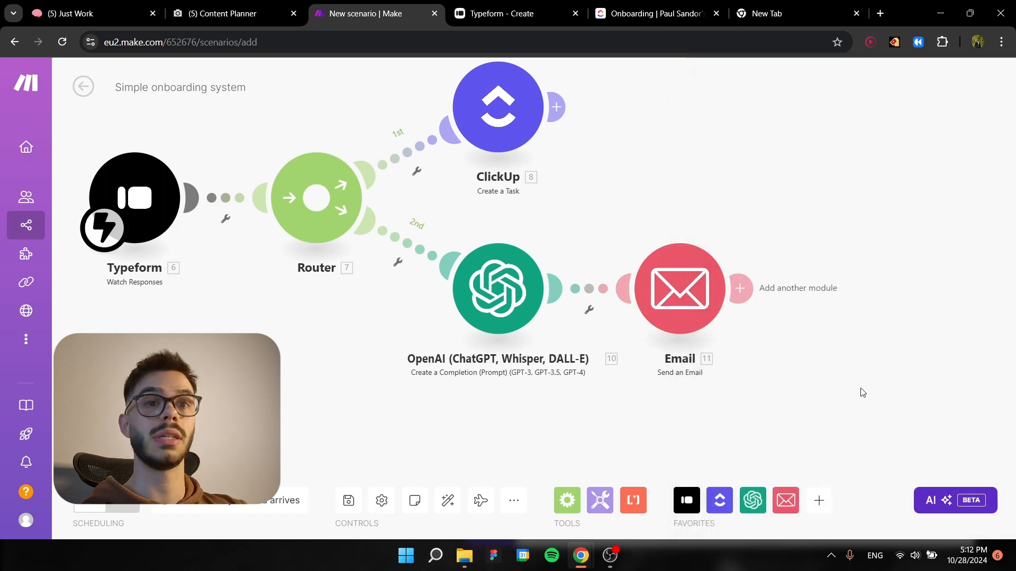
Add a ClickUp List All Tasks module after the Email module and go through its settings.
click(740, 291)
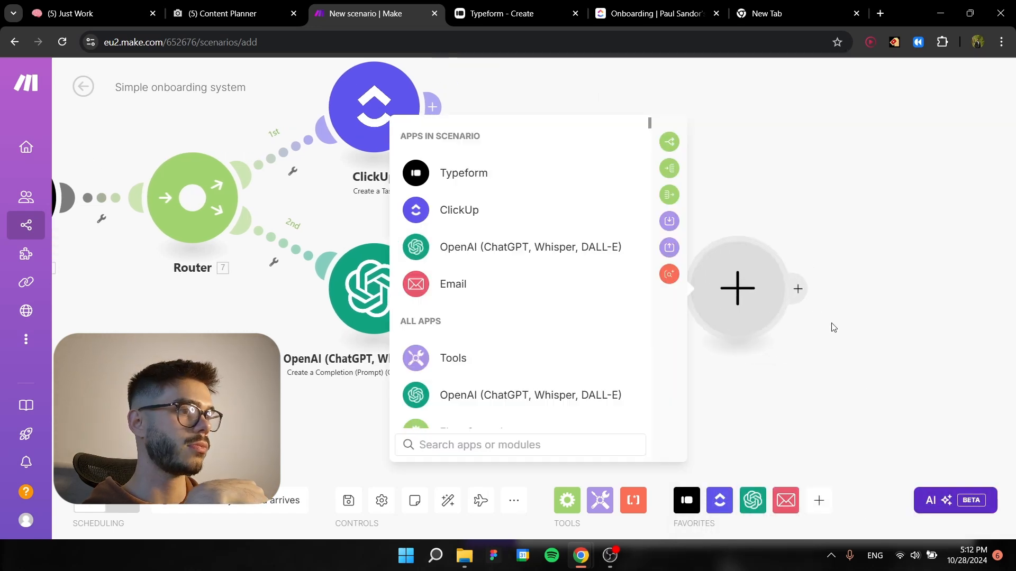
click(539, 227)
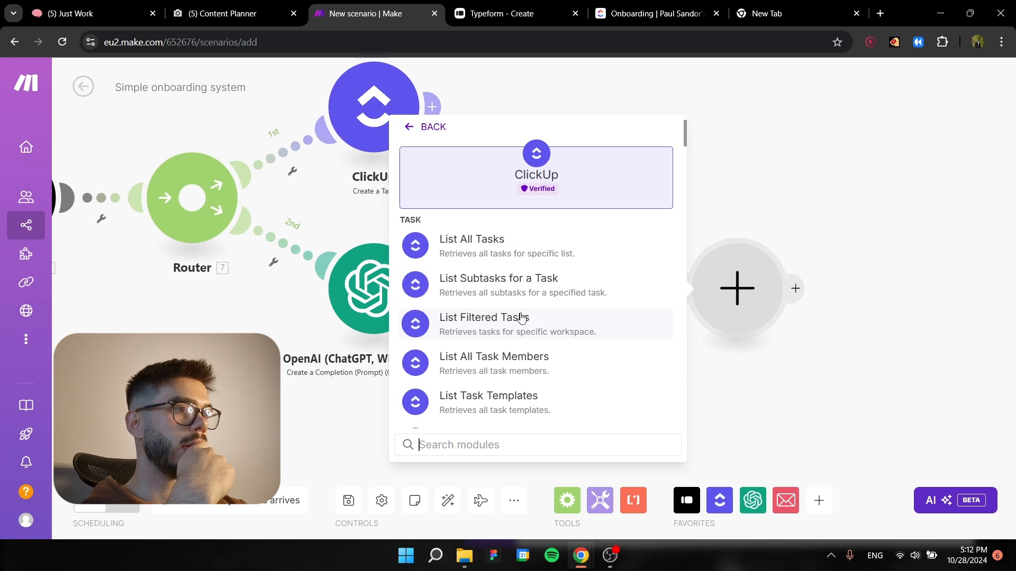
click(532, 253)
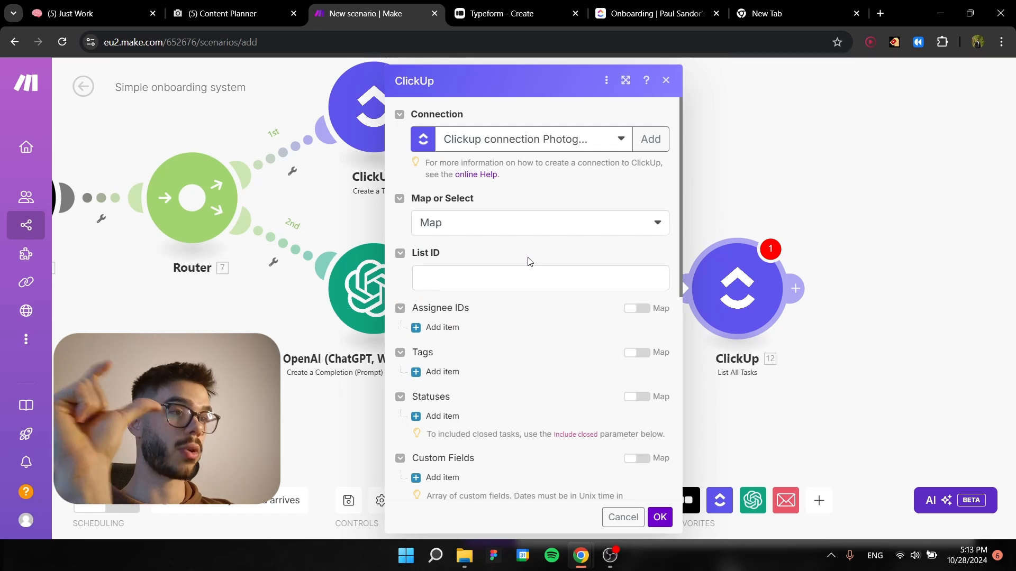
scroll(530, 262, down, 5)
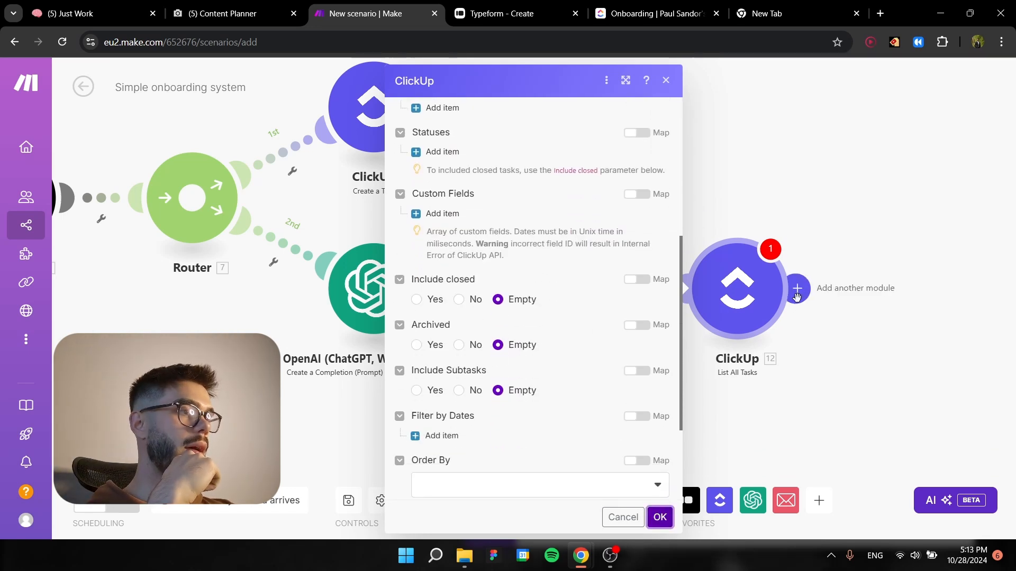
click(660, 518)
scroll(600, 324, down, 3)
scroll(581, 319, up, 8)
click(506, 277)
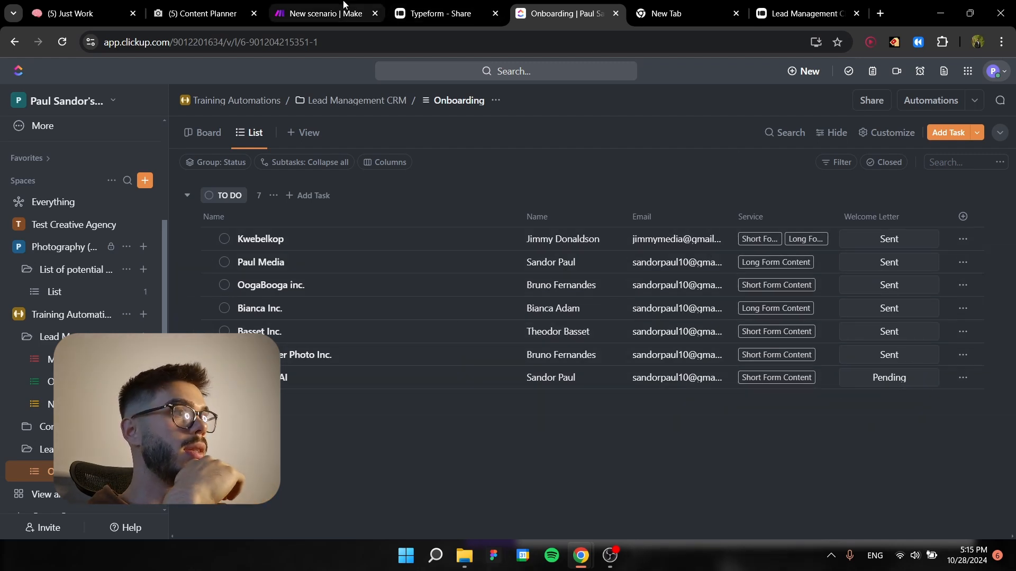
Open Gmail in a new tab and read the "Hello TechFlow AI, and welcome to the team." email, checking its client name placeholder.
click(881, 12)
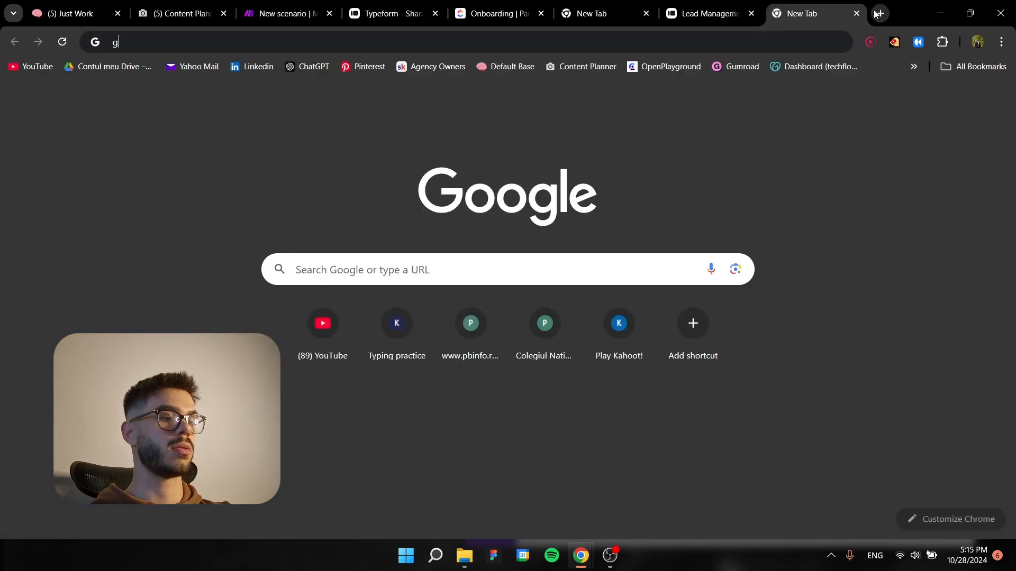
text(gmail)
key(Return)
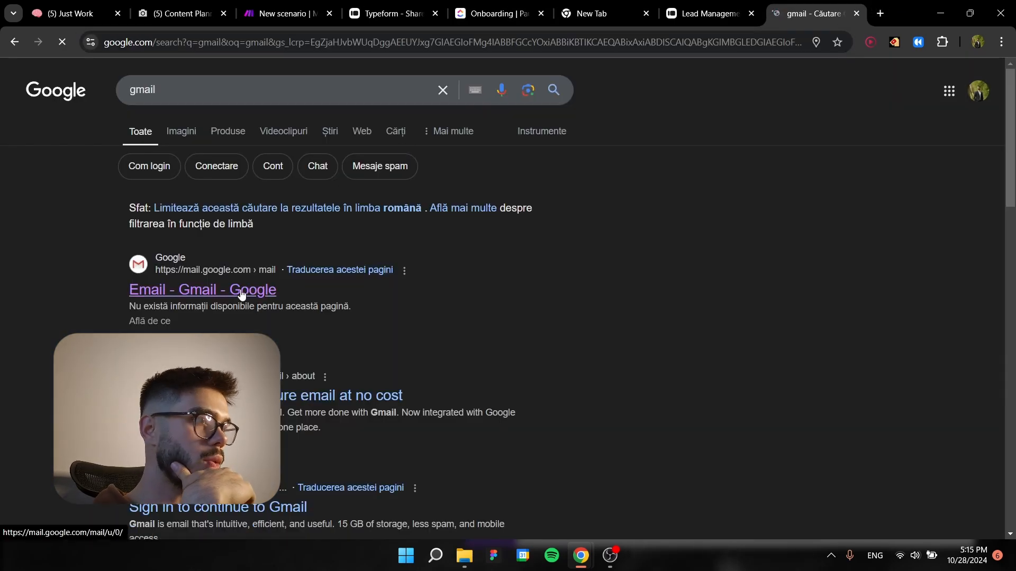
click(282, 250)
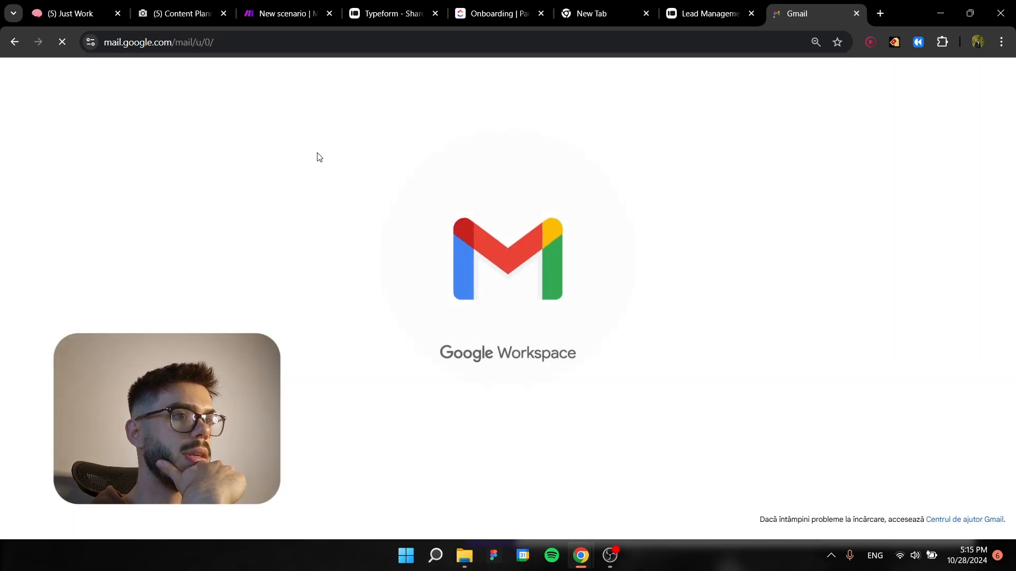
click(337, 157)
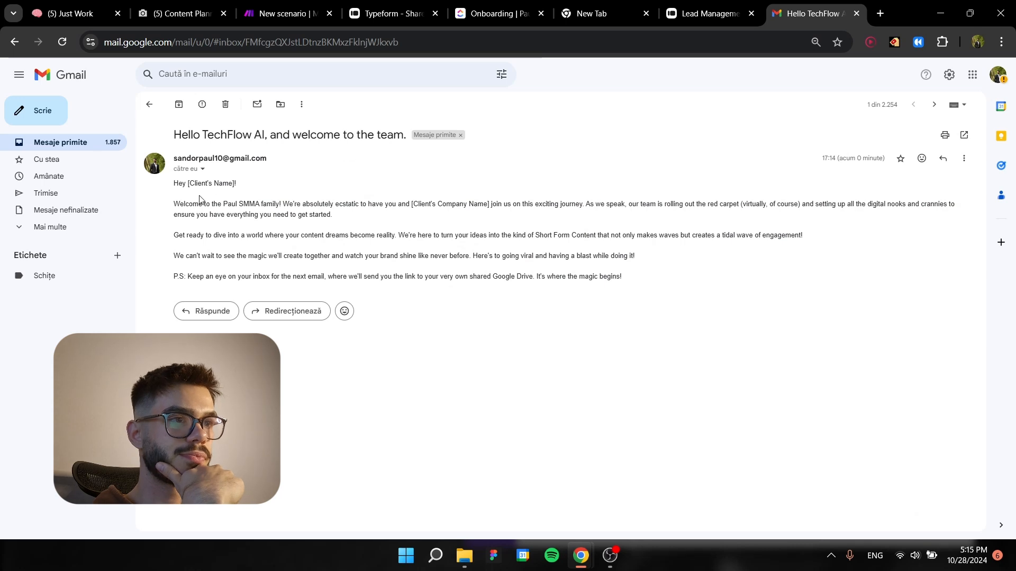
drag(188, 183, 237, 183)
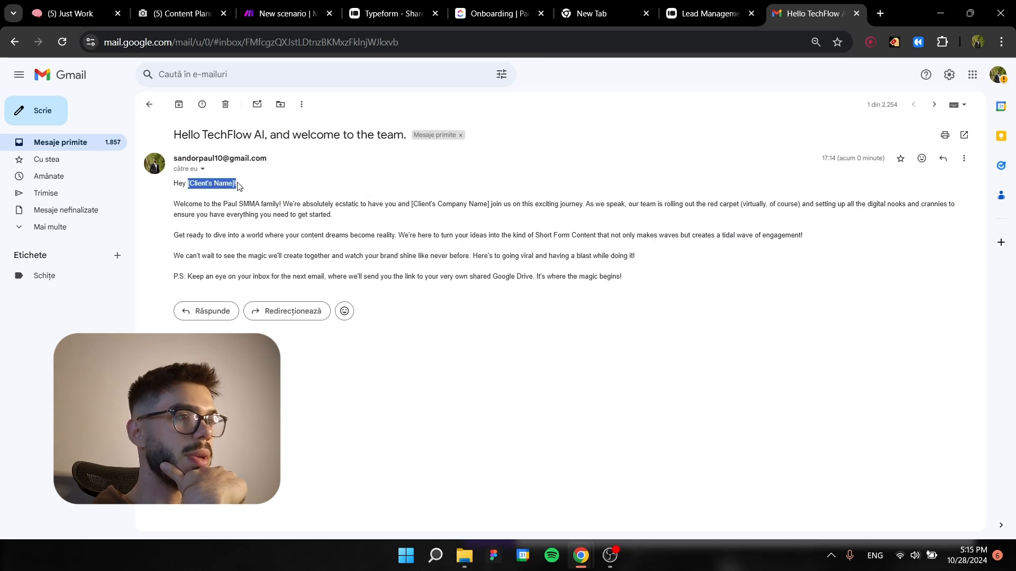
click(315, 234)
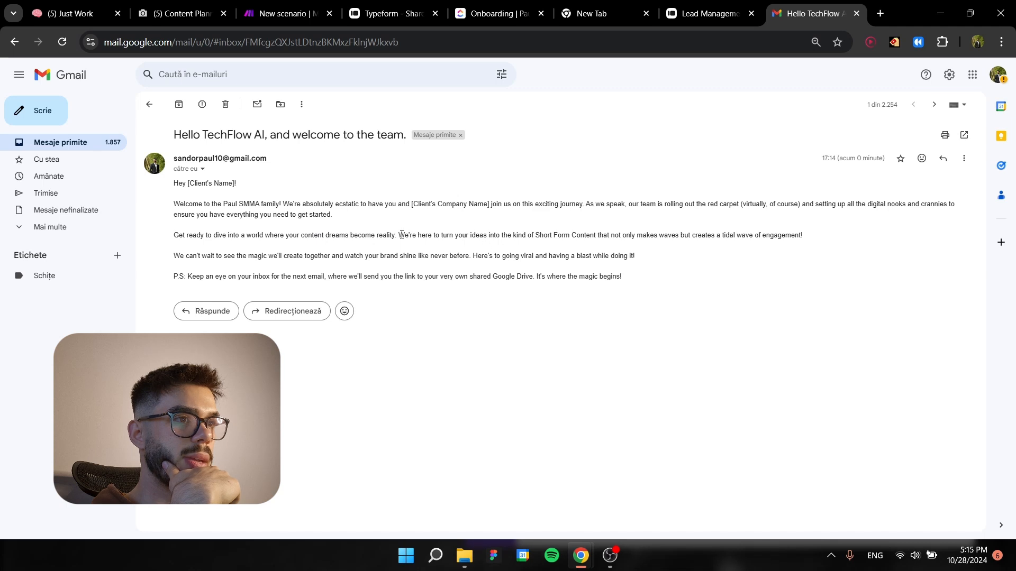
click(263, 195)
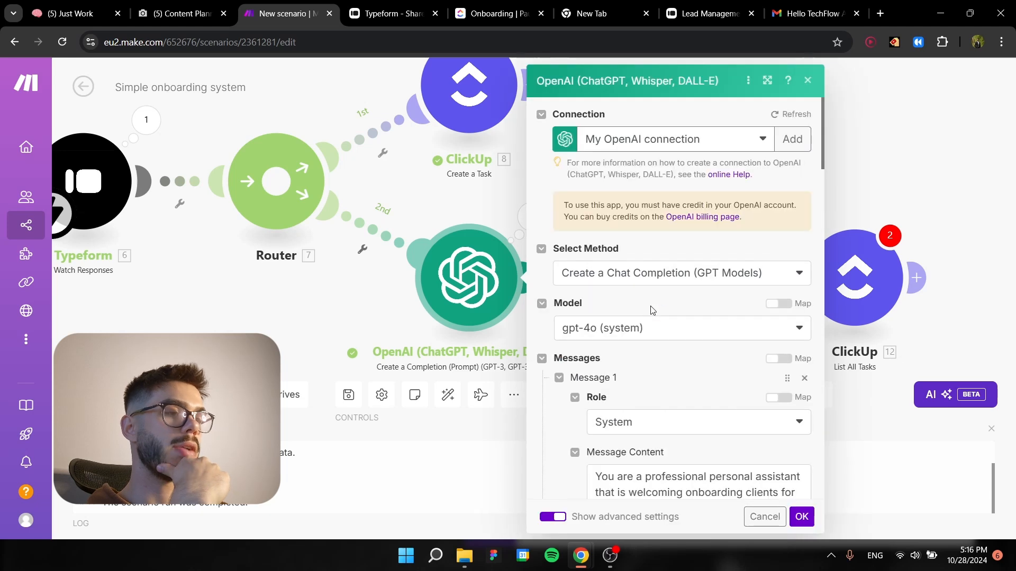
Review the system and user messages in the OpenAI module's prompt in Make and close its settings.
scroll(648, 364, down, 8)
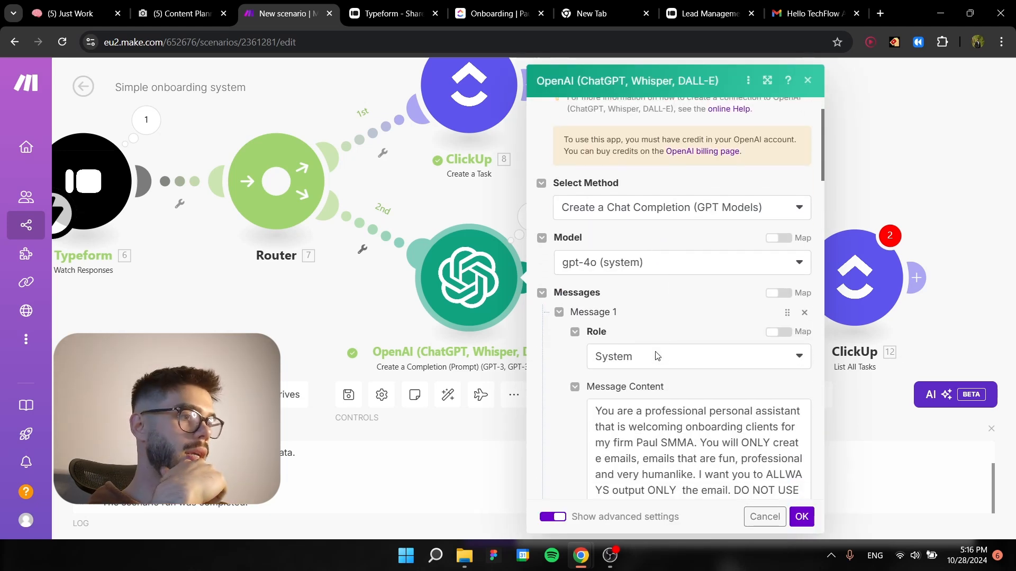
scroll(584, 317, down, 1)
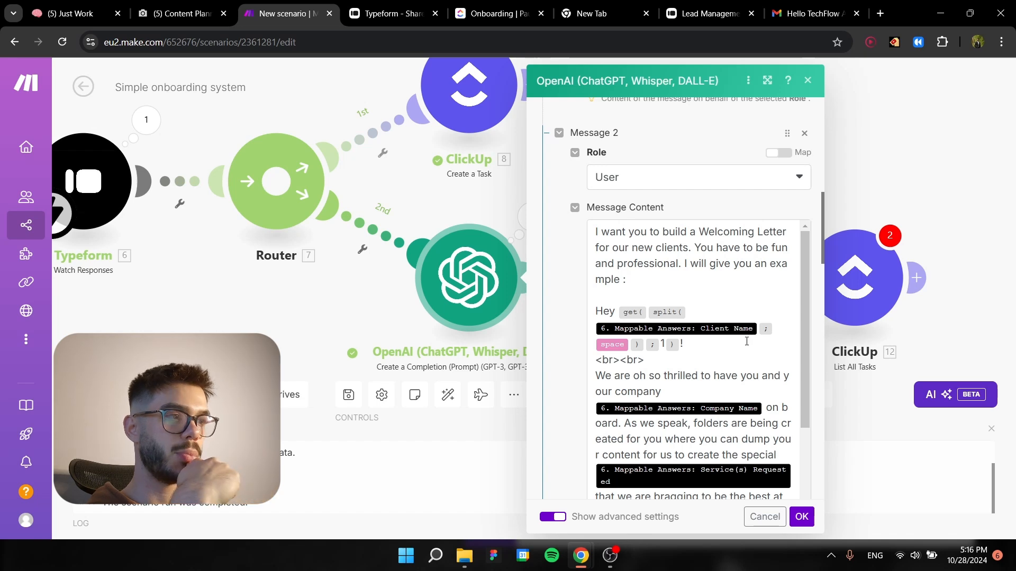
click(801, 518)
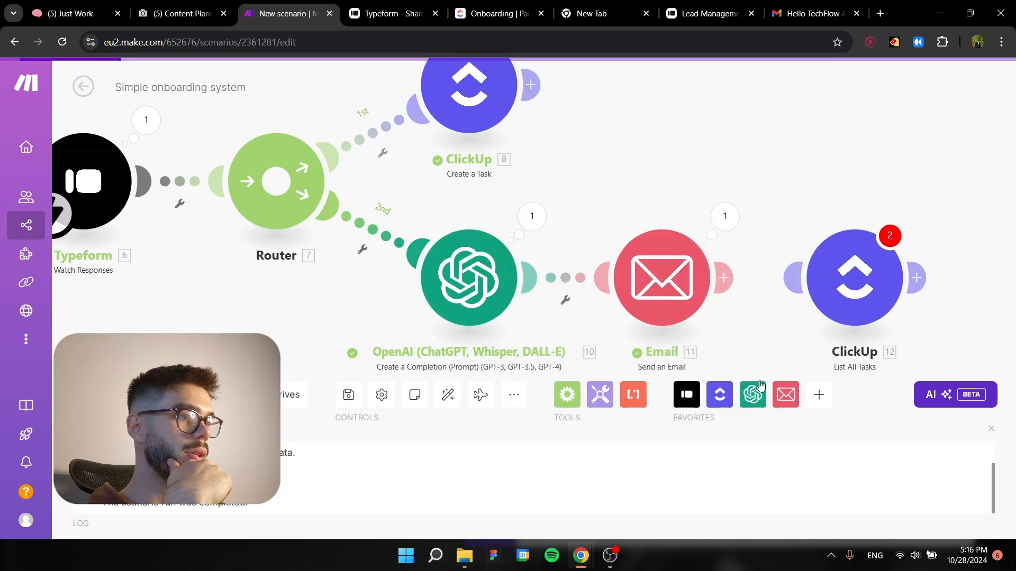
Connect the ClickUp List All Tasks module to the Email module and look through its settings.
drag(704, 264, 639, 265)
click(794, 265)
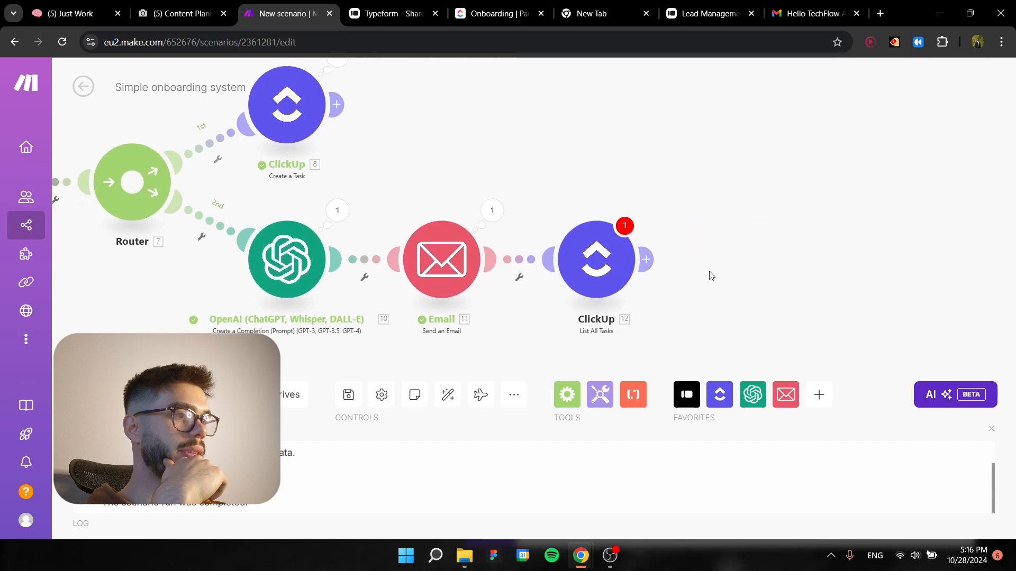
click(773, 205)
click(595, 271)
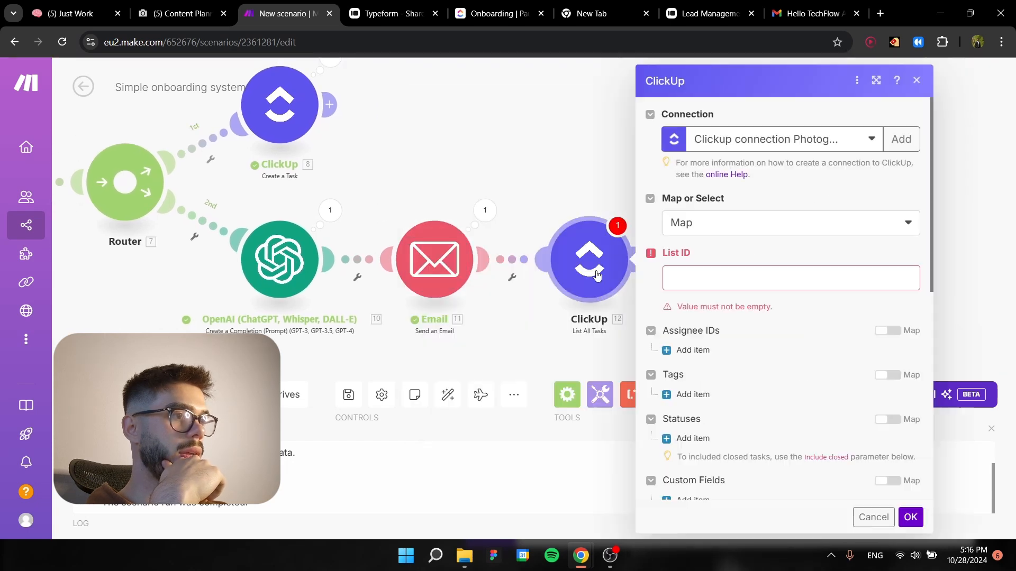
click(726, 278)
scroll(551, 254, down, 1)
scroll(551, 258, down, 3)
scroll(552, 254, up, 4)
click(378, 170)
Copy the Onboarding list's List ID from the output of the ClickUp Create a Task module.
click(291, 102)
scroll(442, 243, down, 5)
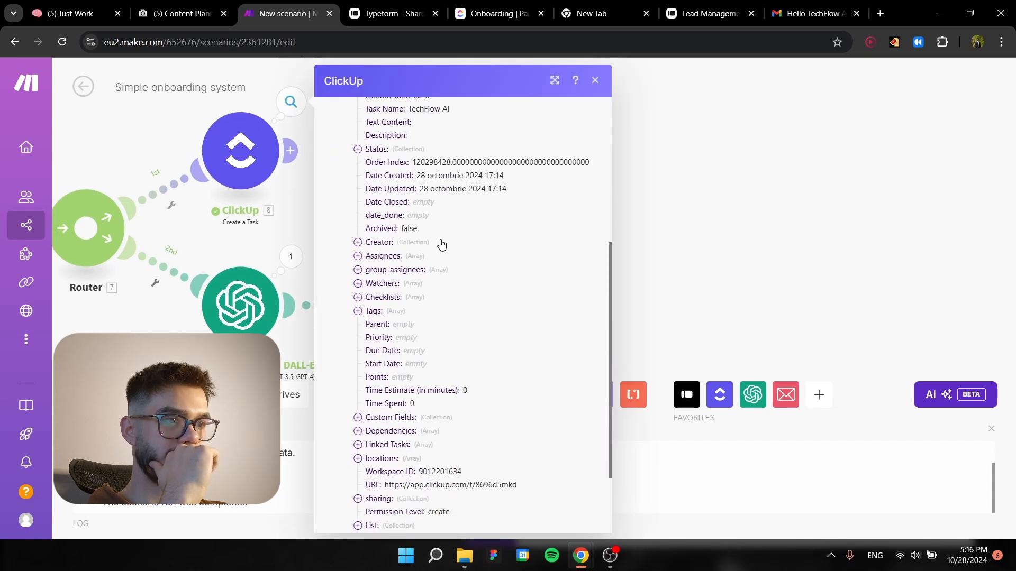
scroll(442, 244, up, 7)
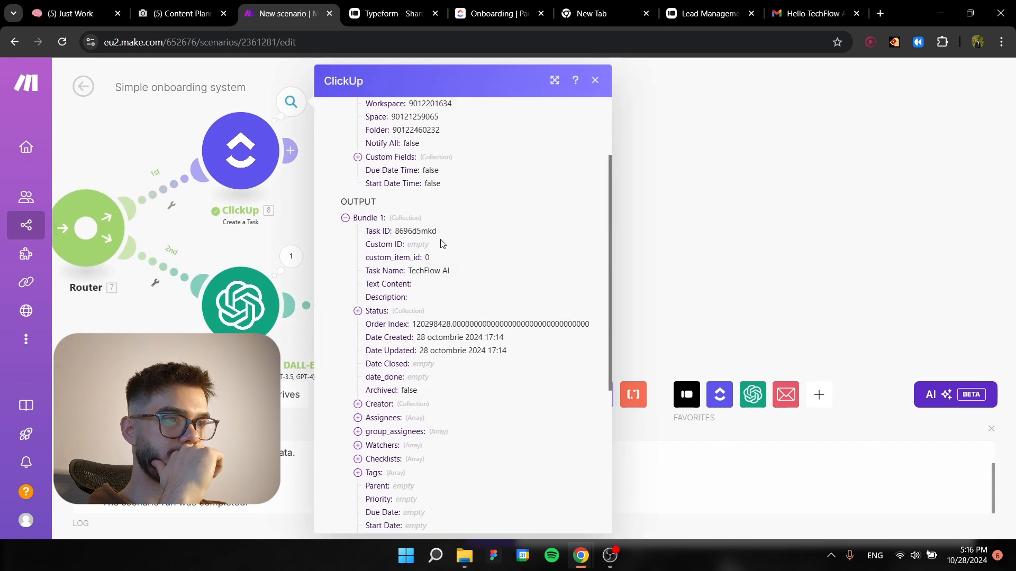
scroll(427, 232, down, 2)
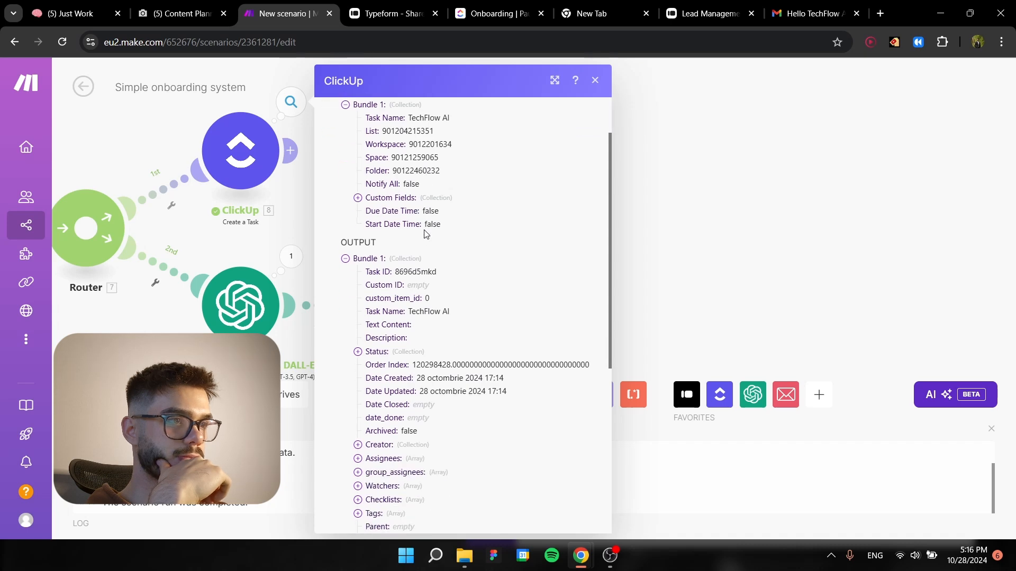
scroll(420, 238, down, 4)
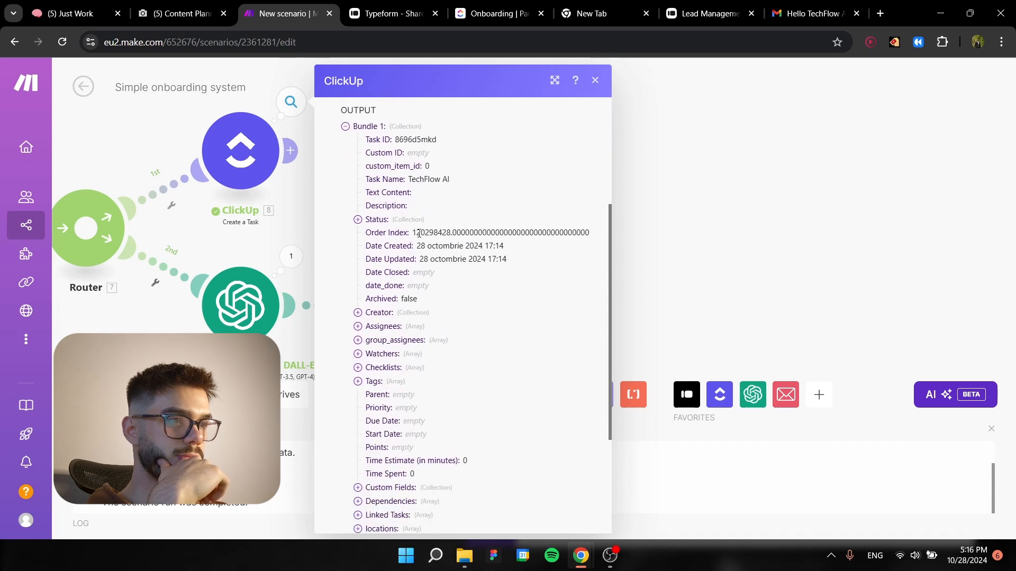
scroll(419, 232, up, 5)
scroll(418, 233, down, 10)
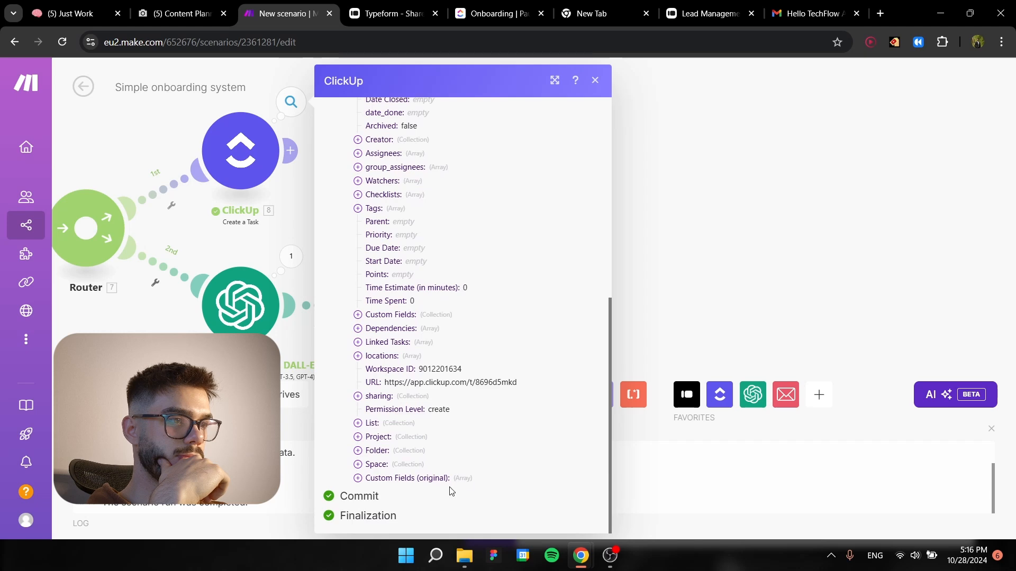
click(373, 423)
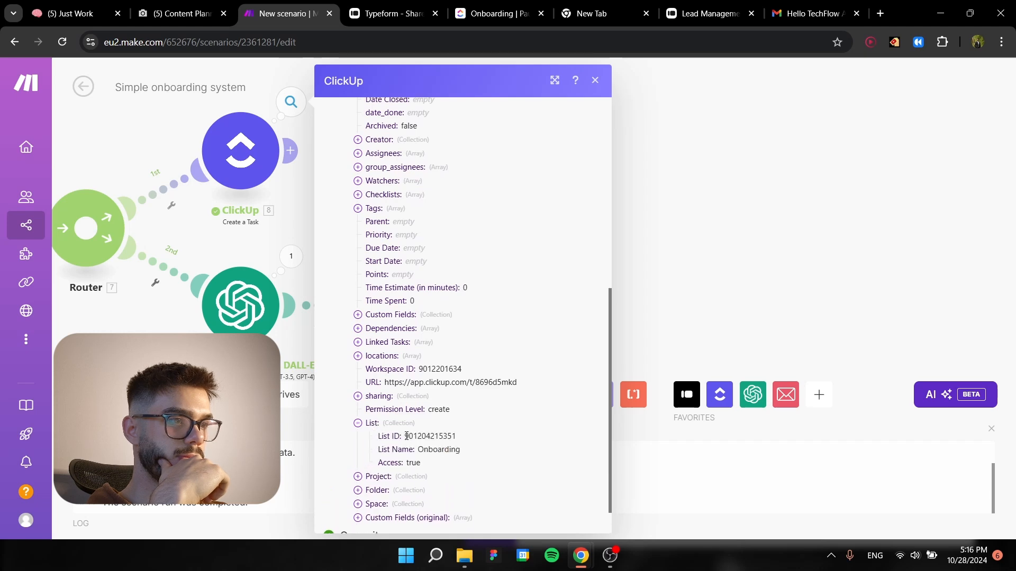
drag(406, 436, 463, 436)
key(ctrl+c)
click(710, 306)
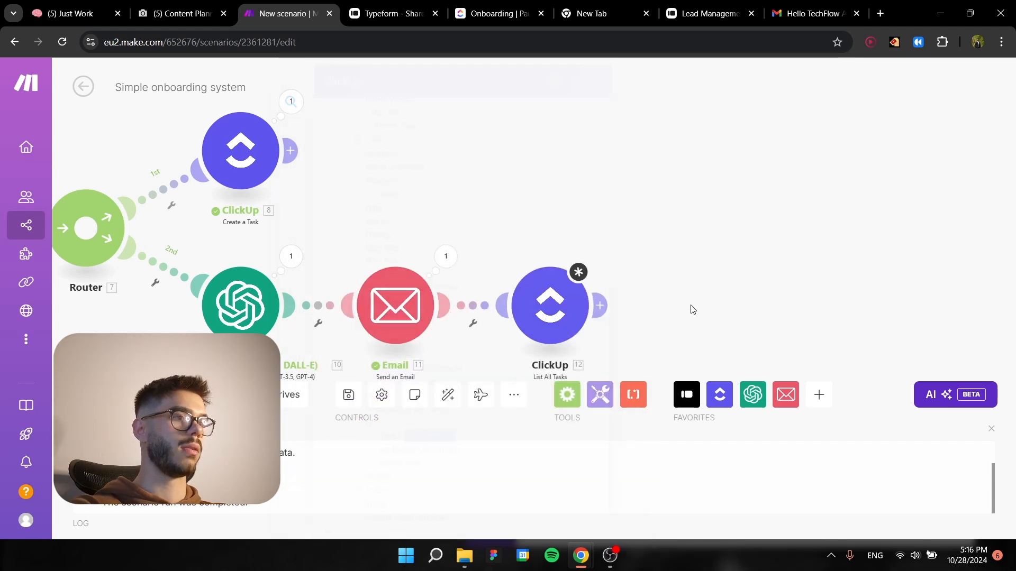
click(550, 305)
click(654, 276)
key(ctrl+v)
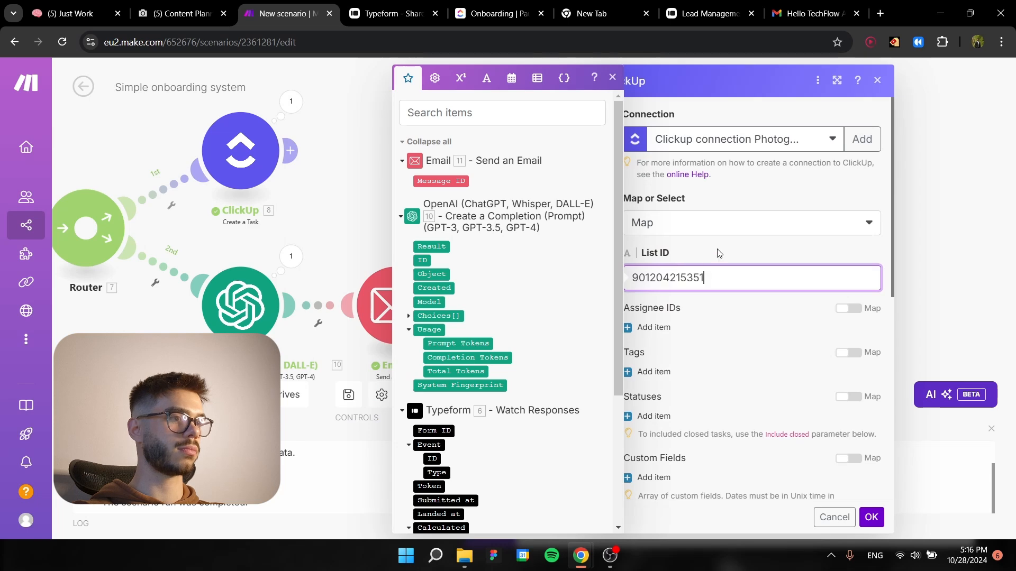
click(717, 255)
click(871, 517)
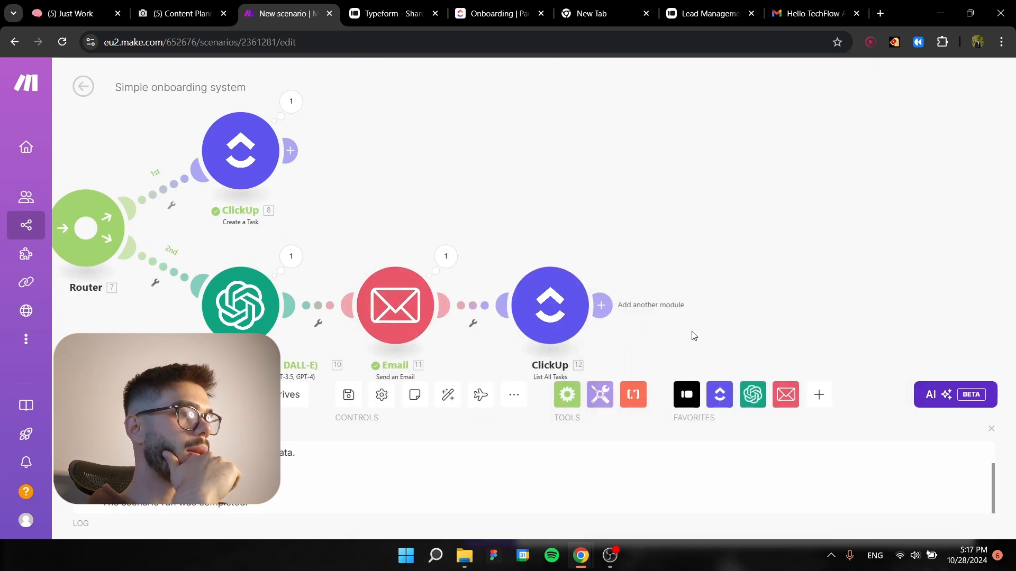
Add a ClickUp Edit a Task with Custom Fields module after the List All Tasks module.
click(601, 305)
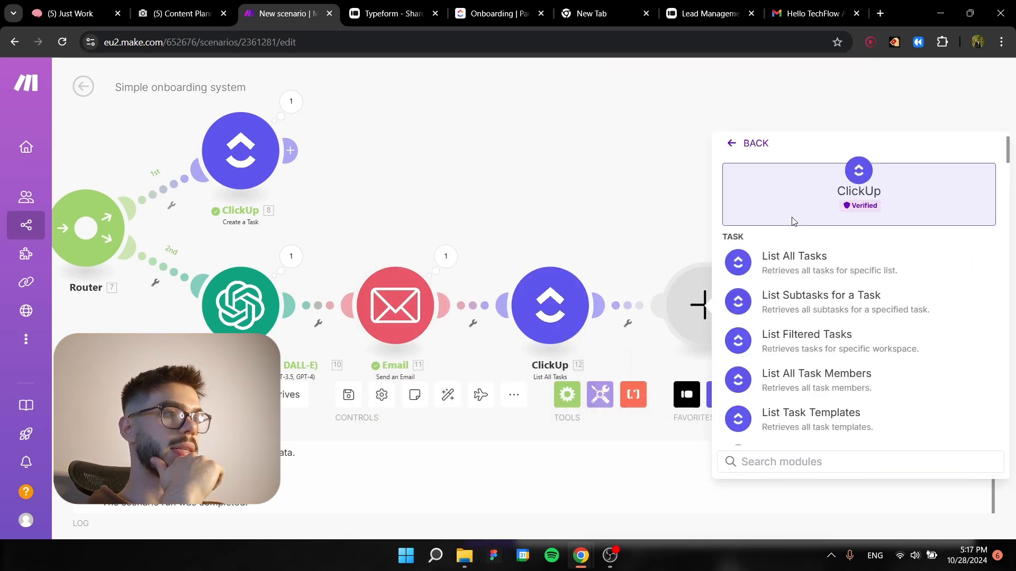
click(781, 227)
scroll(801, 317, down, 3)
text(edit)
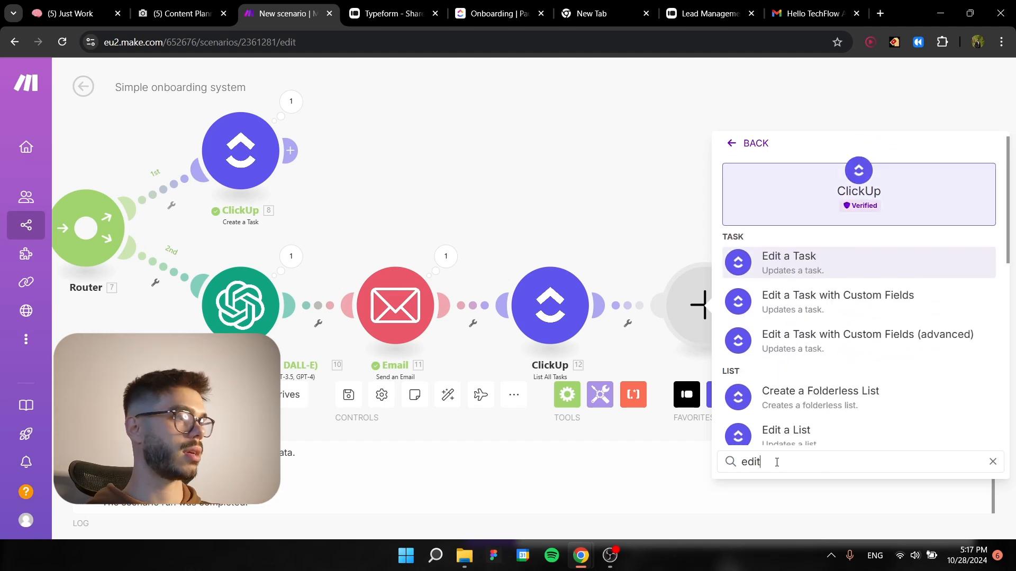
click(857, 302)
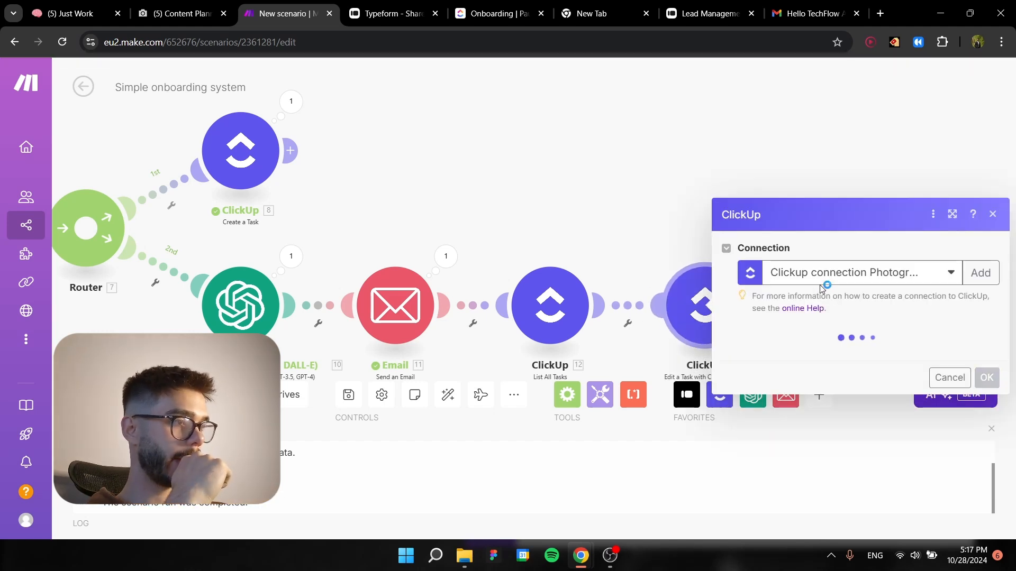
Point the edit module to the owner's workspace, Training Automations space, Lead Management CRM folder and Onboarding list.
click(804, 356)
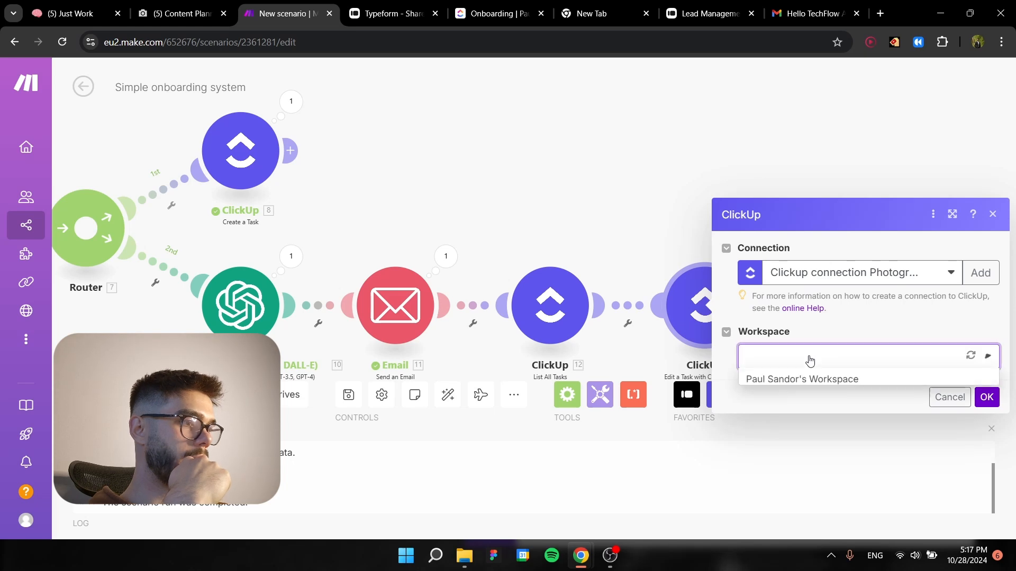
click(797, 379)
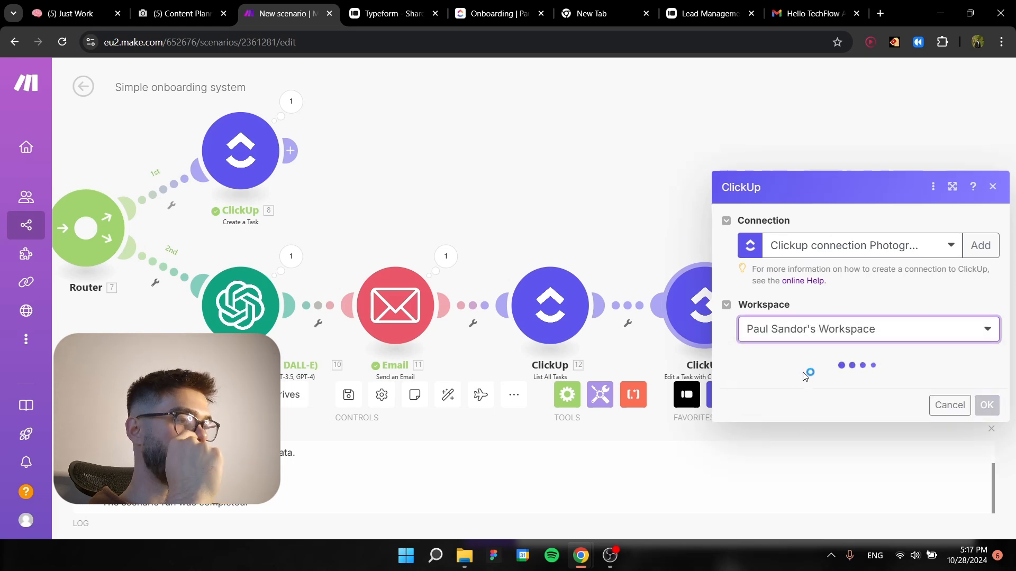
click(810, 384)
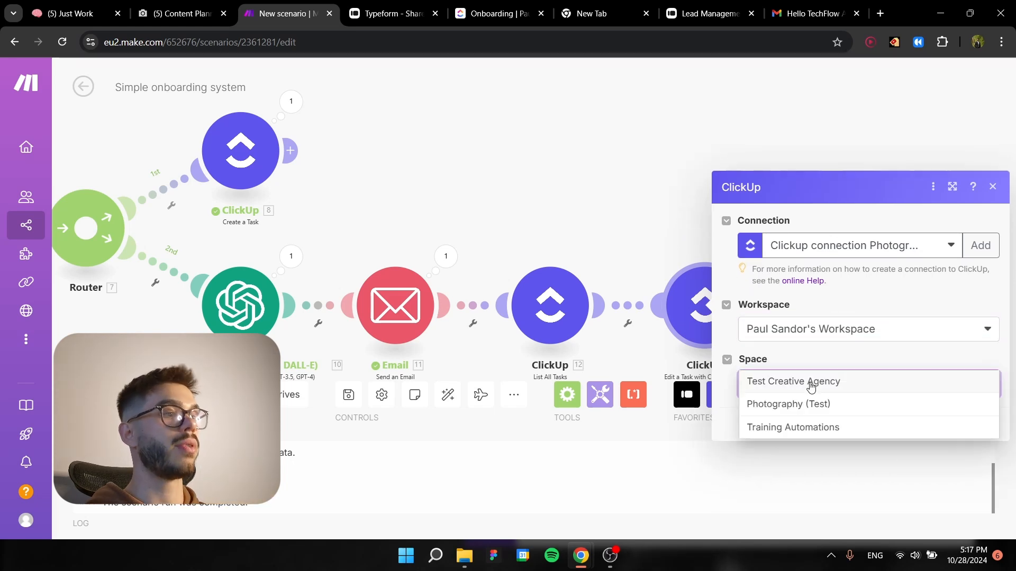
click(791, 428)
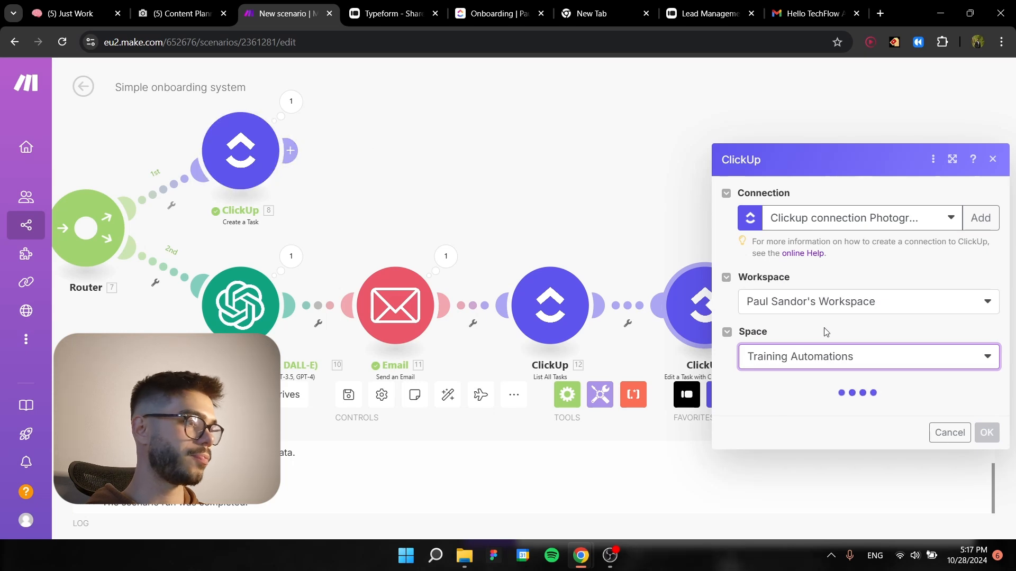
click(806, 417)
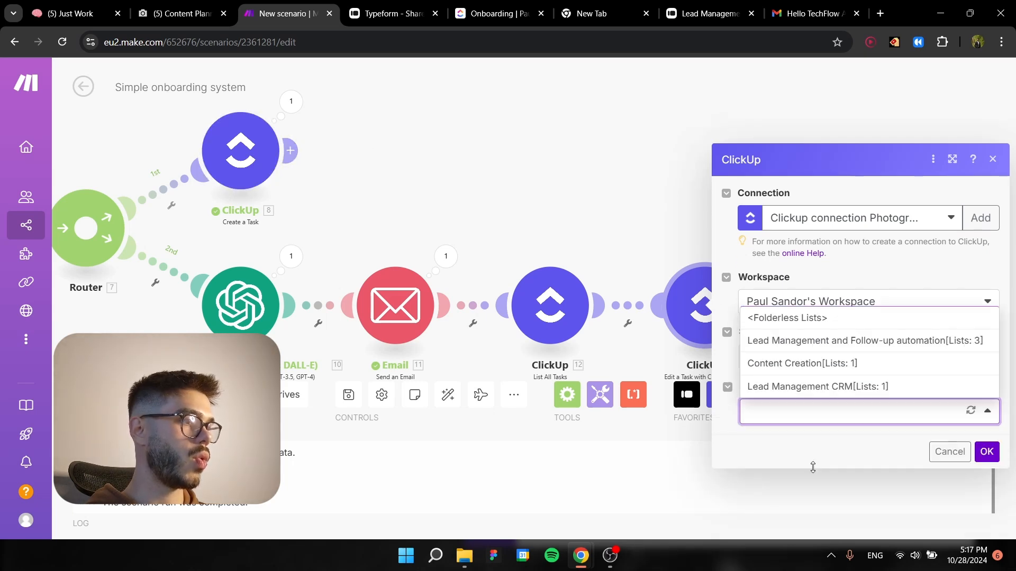
click(841, 387)
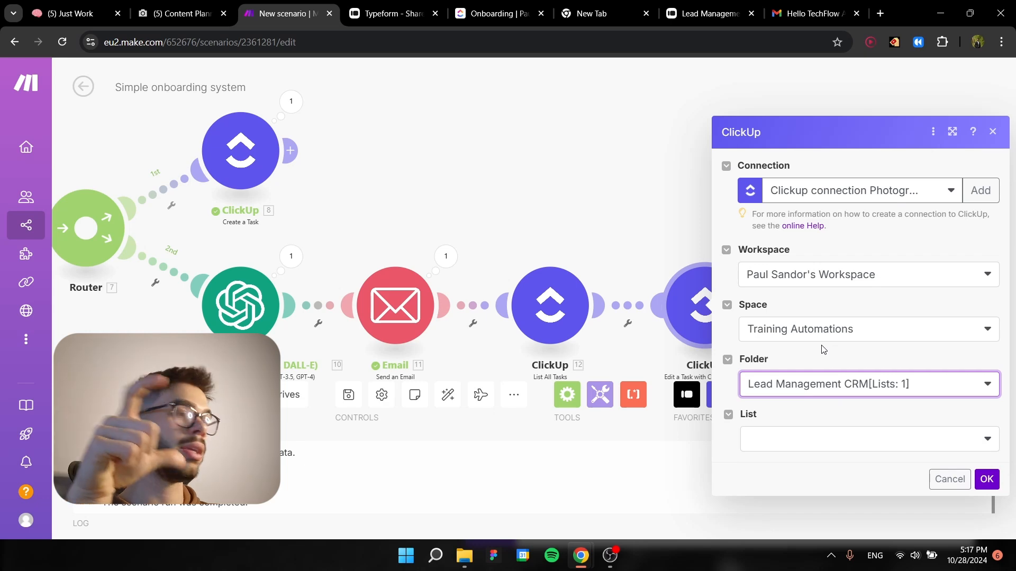
click(849, 440)
click(830, 459)
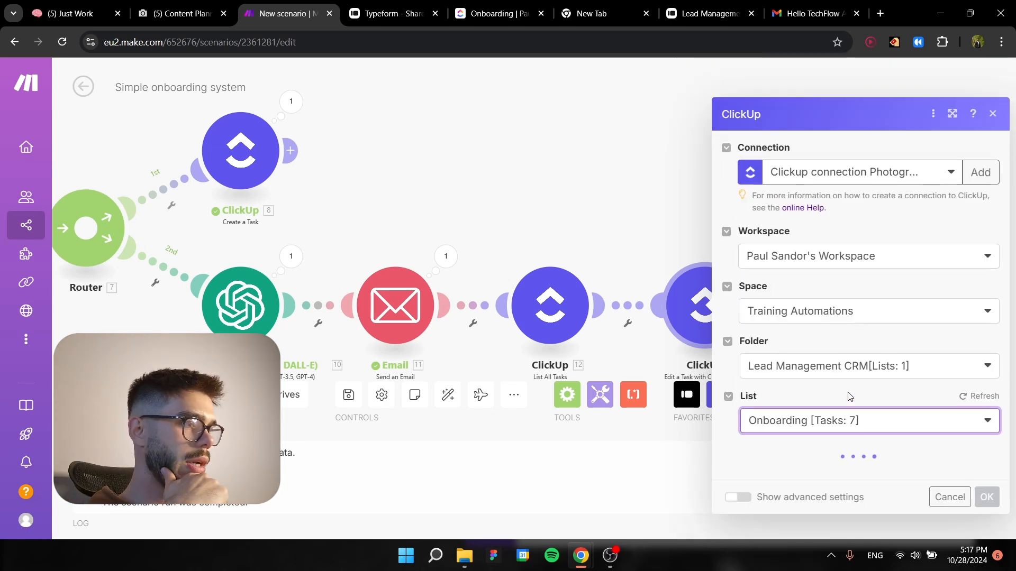
Set the Welcome Letter custom field to Sent and try to save the edit module's settings.
scroll(850, 396, down, 10)
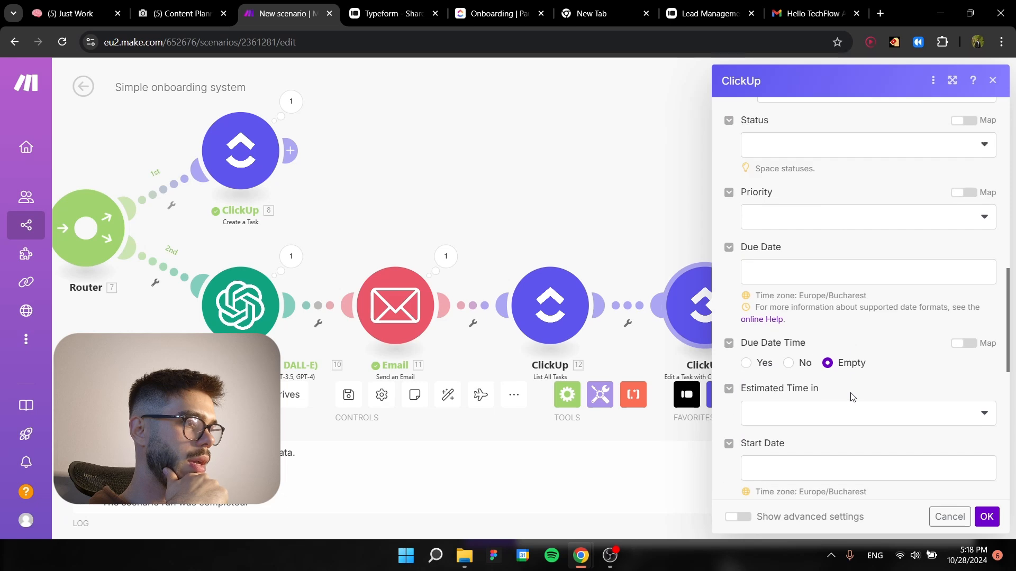
scroll(851, 396, down, 5)
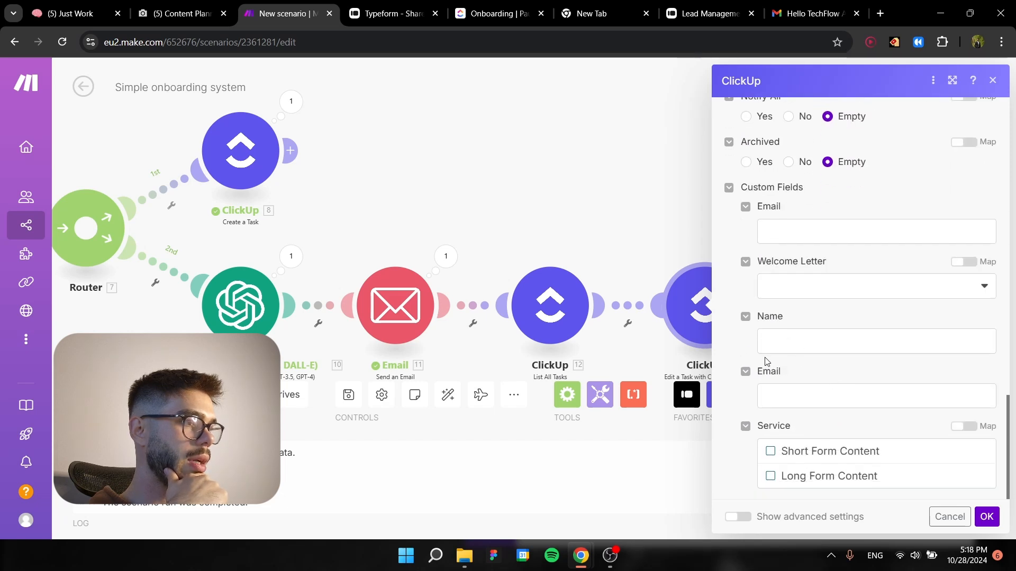
click(808, 296)
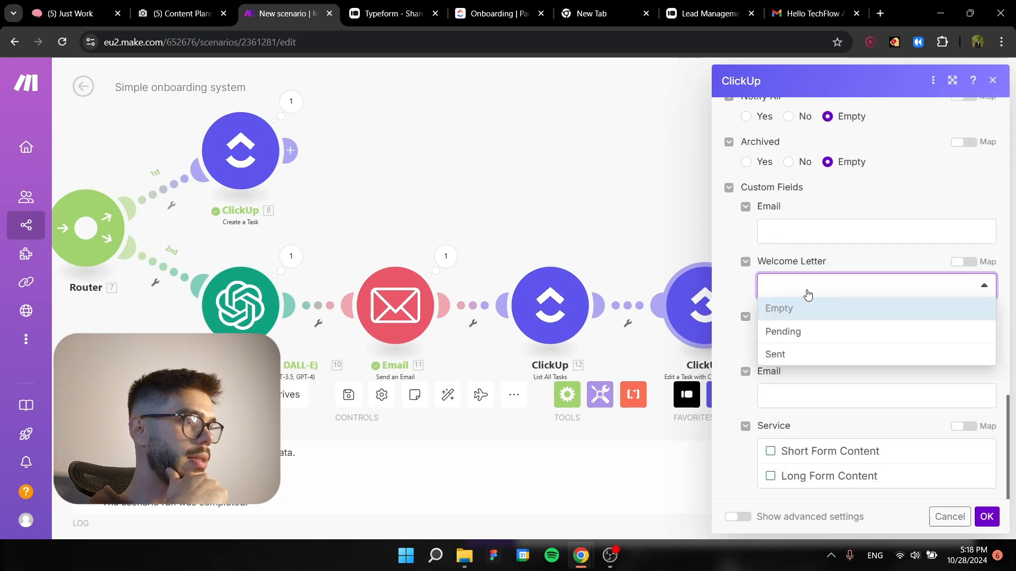
click(804, 351)
click(985, 521)
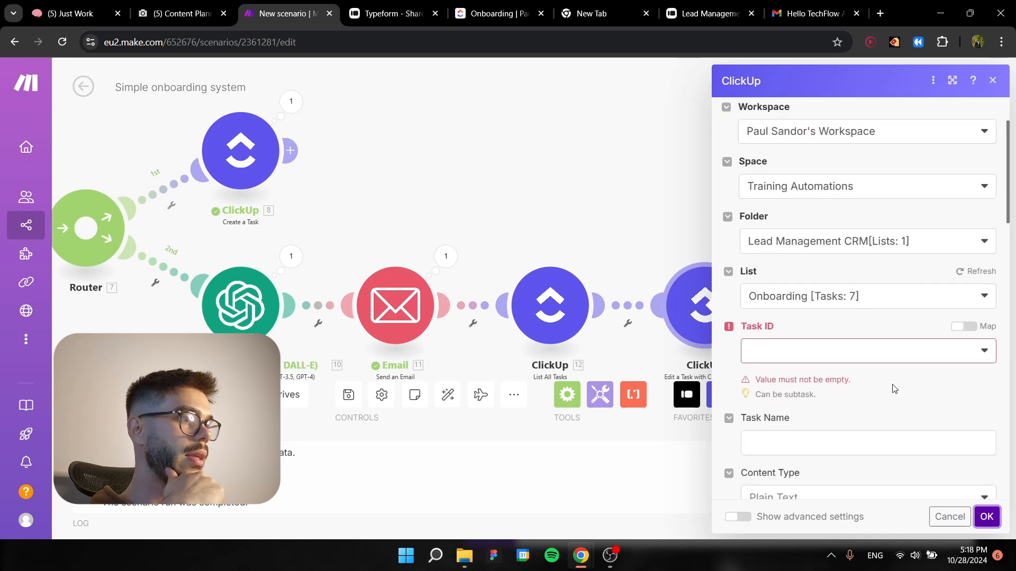
click(814, 312)
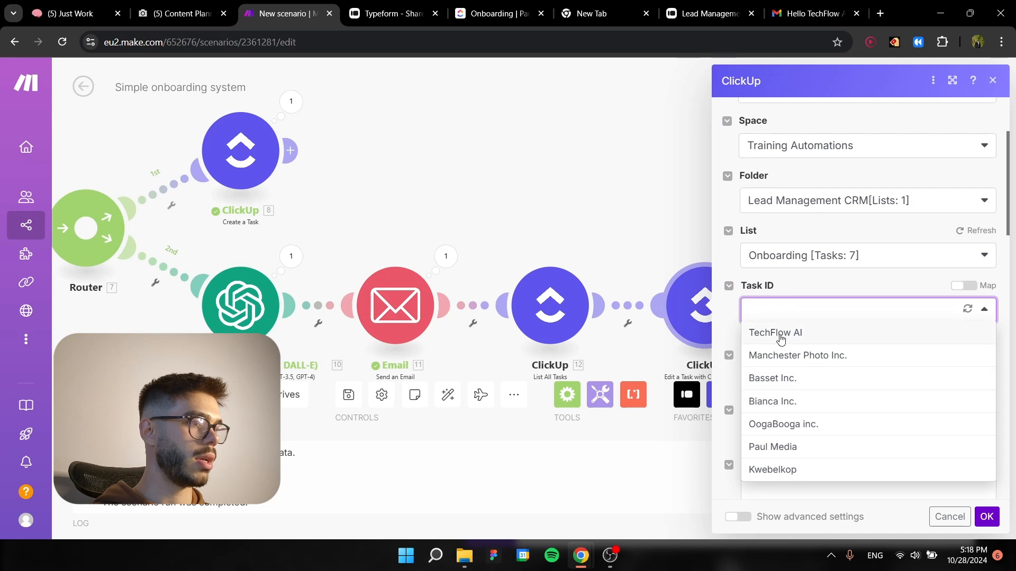
click(779, 302)
click(794, 305)
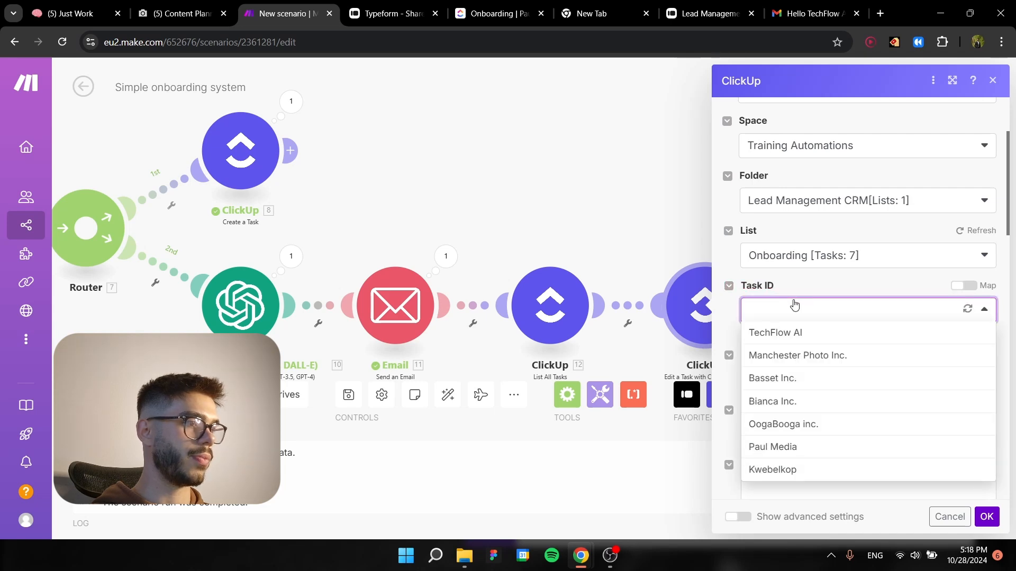
click(882, 313)
click(914, 304)
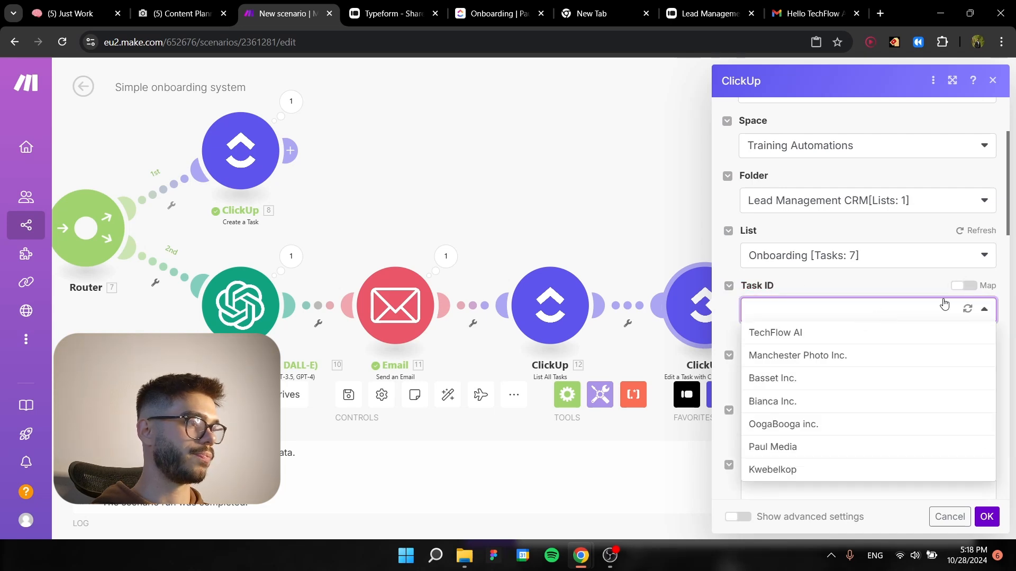
click(963, 286)
click(878, 310)
key(ctrl+v)
click(867, 282)
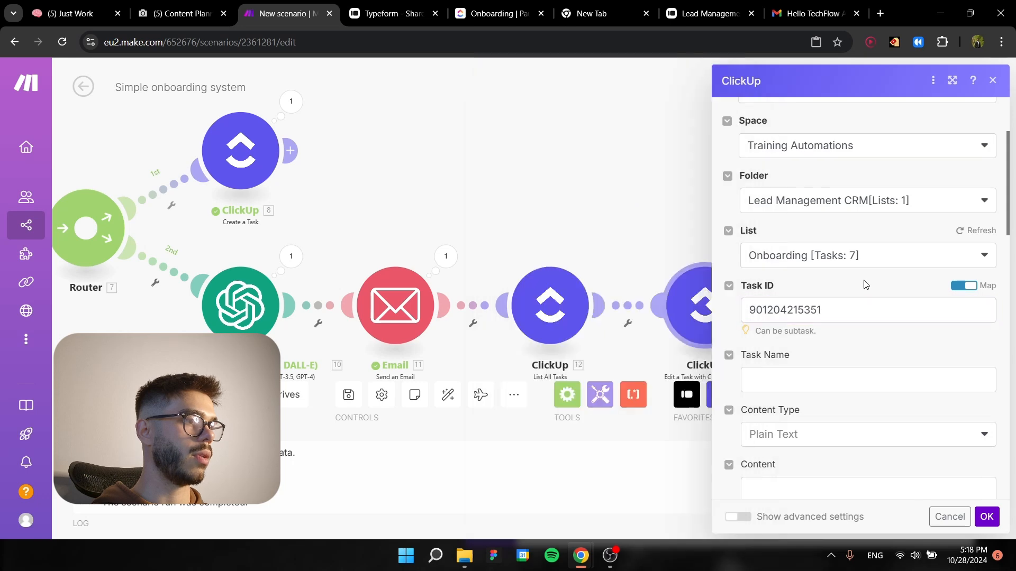
click(988, 517)
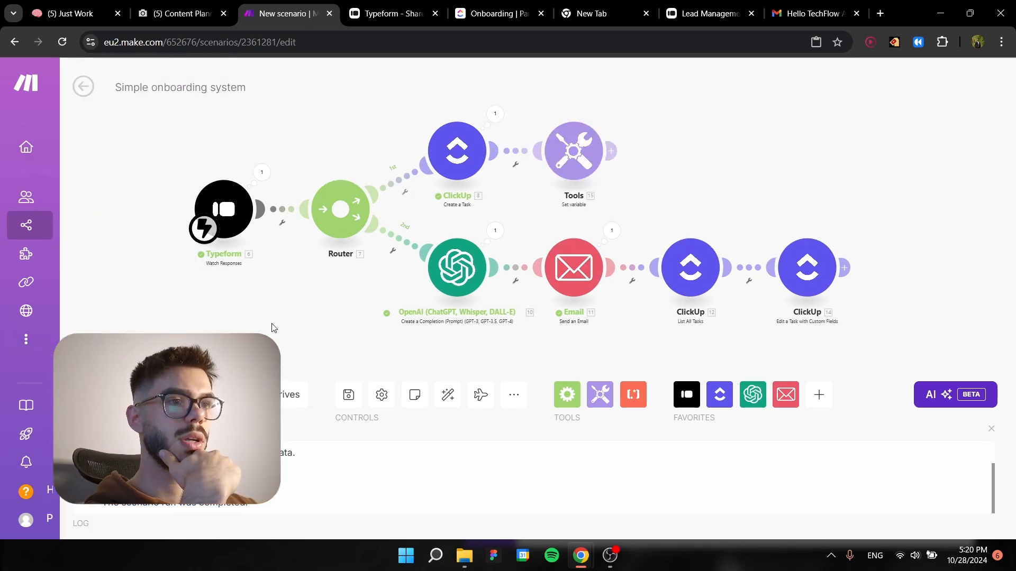
Run the onboarding scenario once and reload the live Lead Management CRM form in Typeform for a fresh response.
click(106, 395)
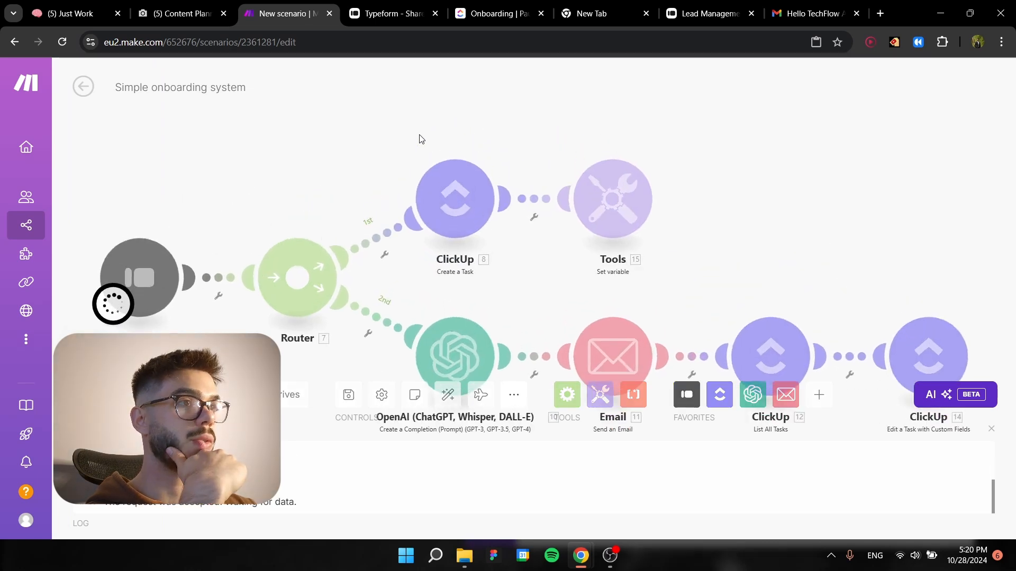
click(402, 12)
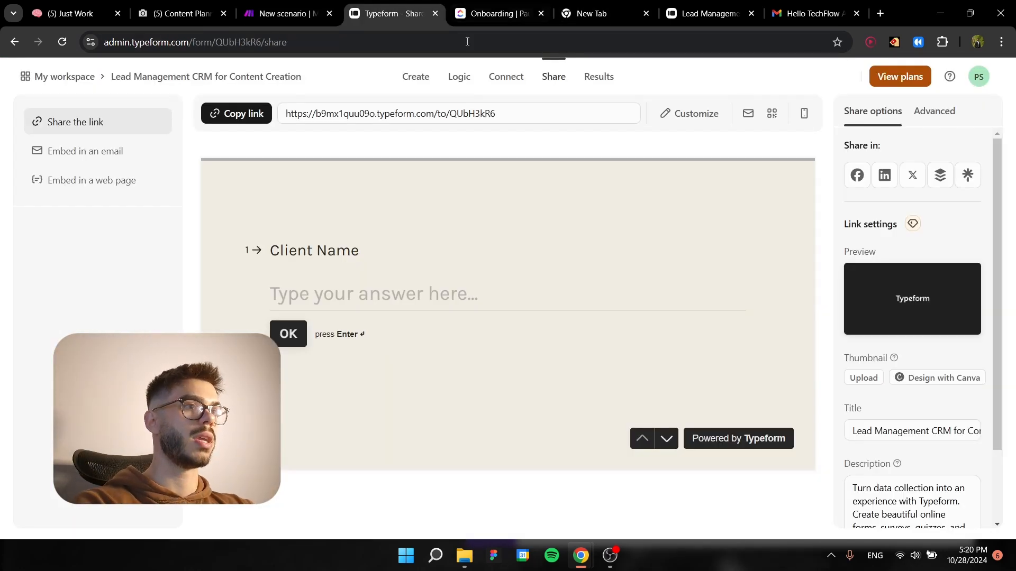
click(709, 13)
key(F5)
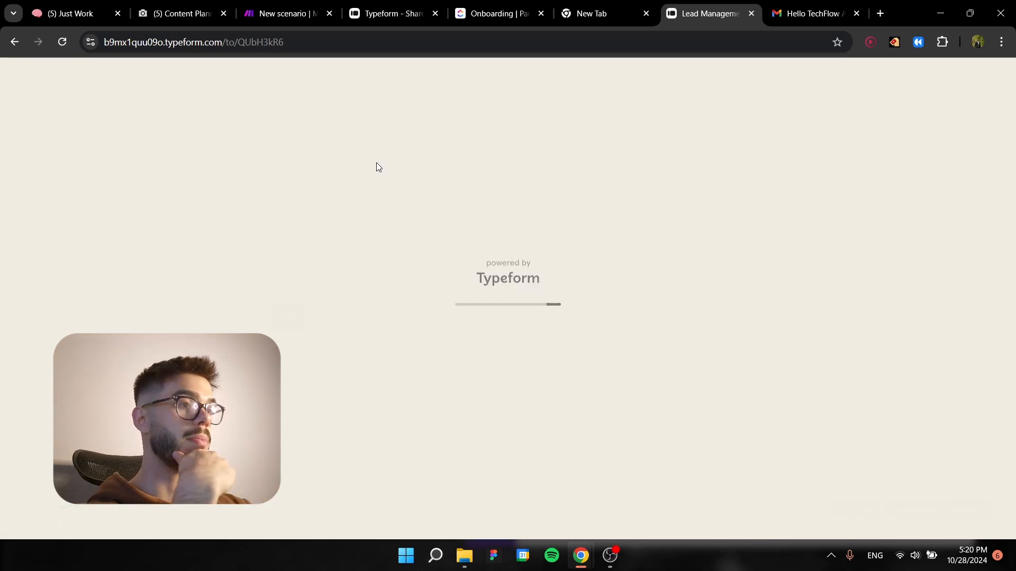
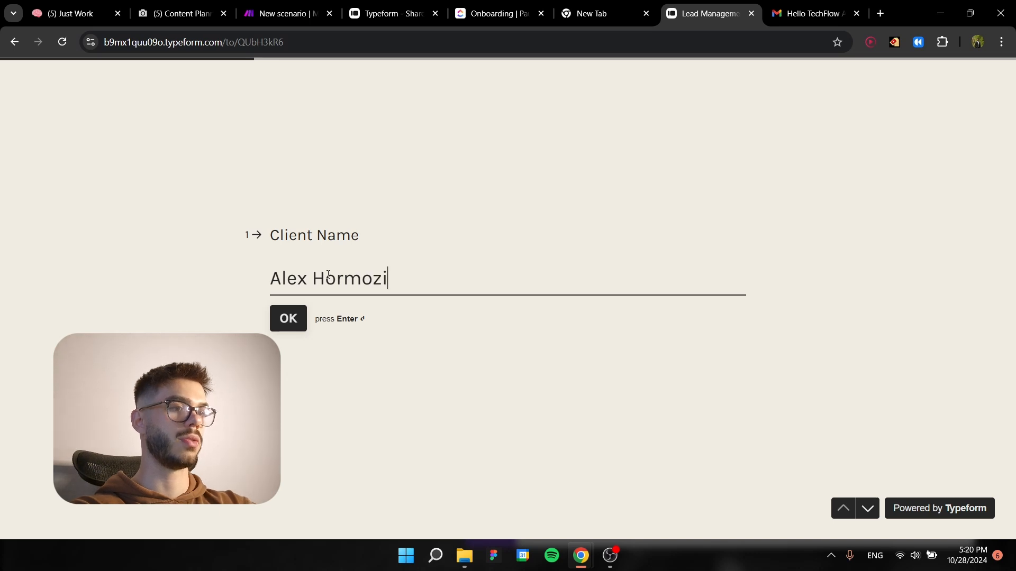
Answer the form's first two questions with the client's full name and the contact's e-mail.
key(Return)
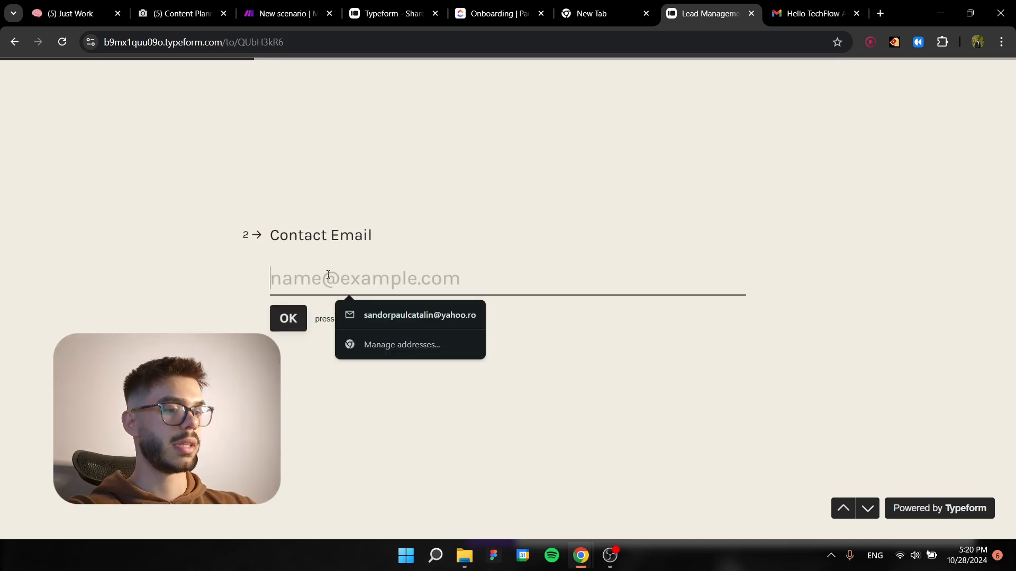
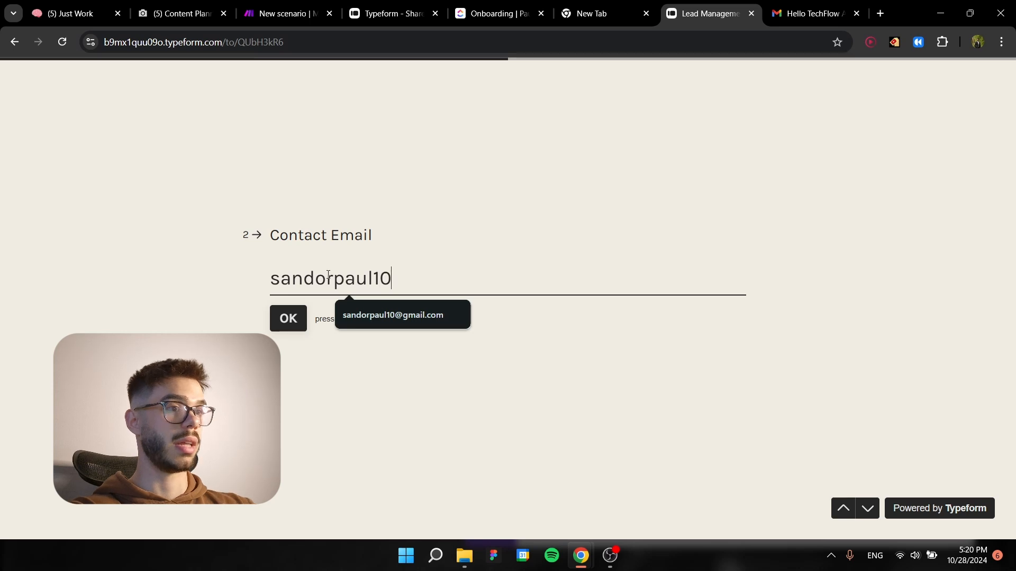
click(392, 315)
click(288, 324)
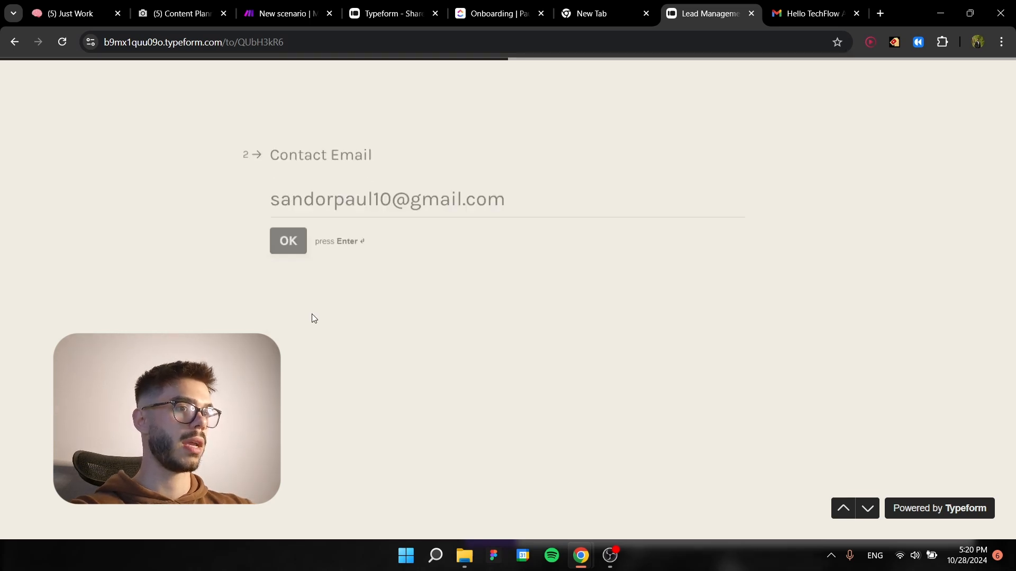
Enter Alaska CO as the company name, choose Long Form Content as the requested service and submit the form.
text(Alasa)
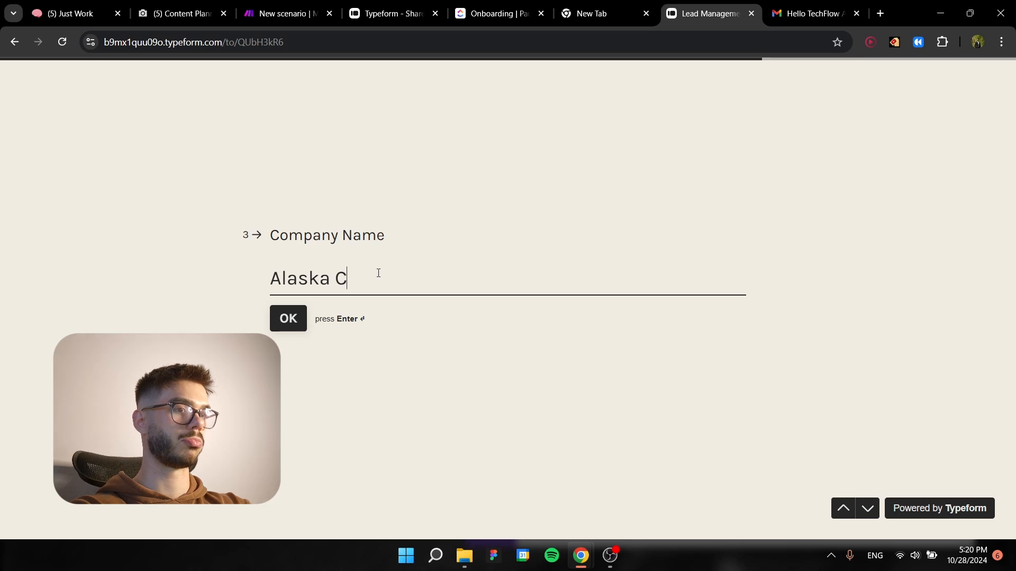
click(288, 318)
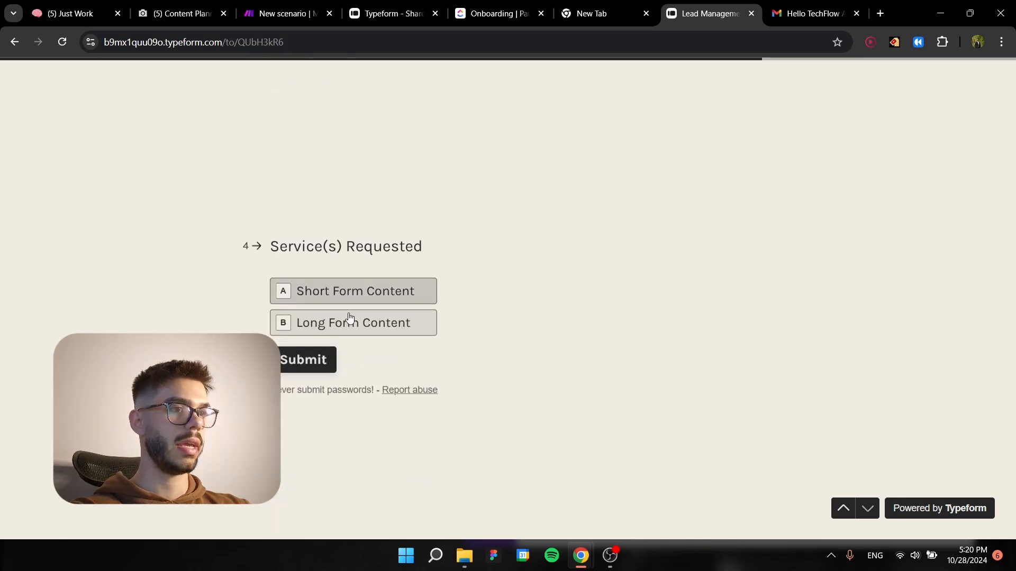
click(337, 284)
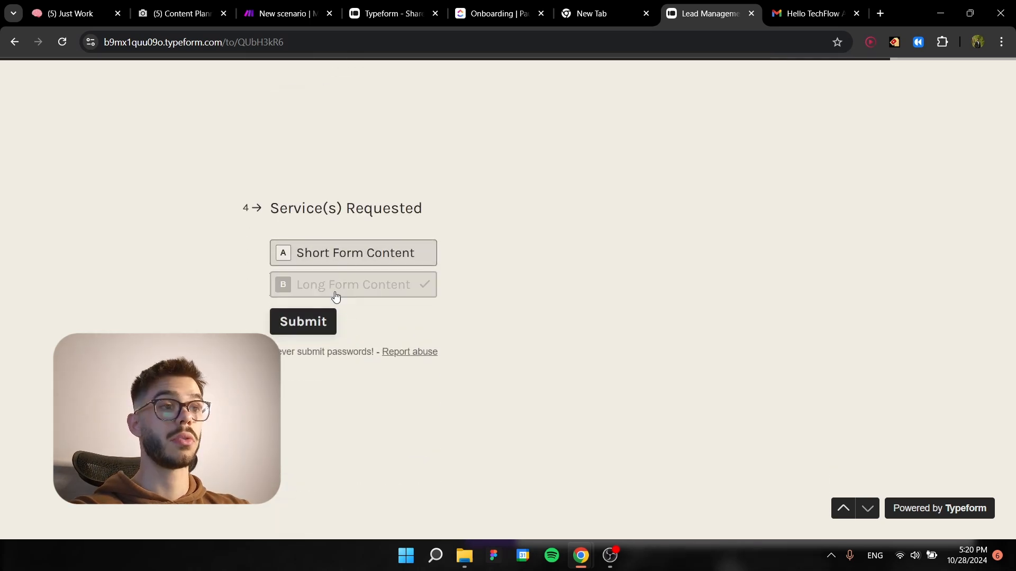
click(306, 329)
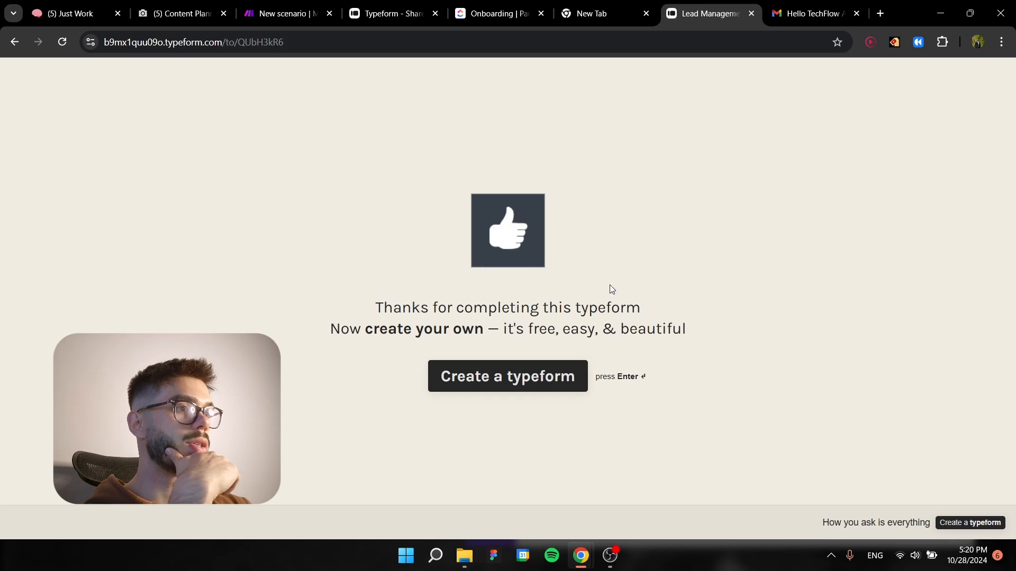
Return to the Make scenario and examine the run's modules and the ClickUp List All Tasks settings, including its limit.
click(299, 14)
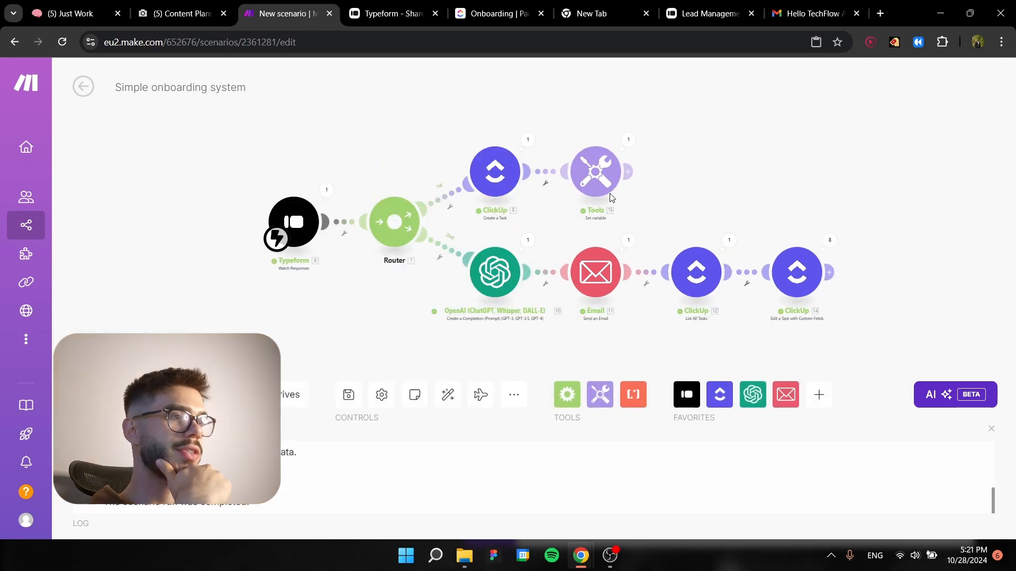
drag(706, 201, 579, 212)
scroll(668, 224, up, 3)
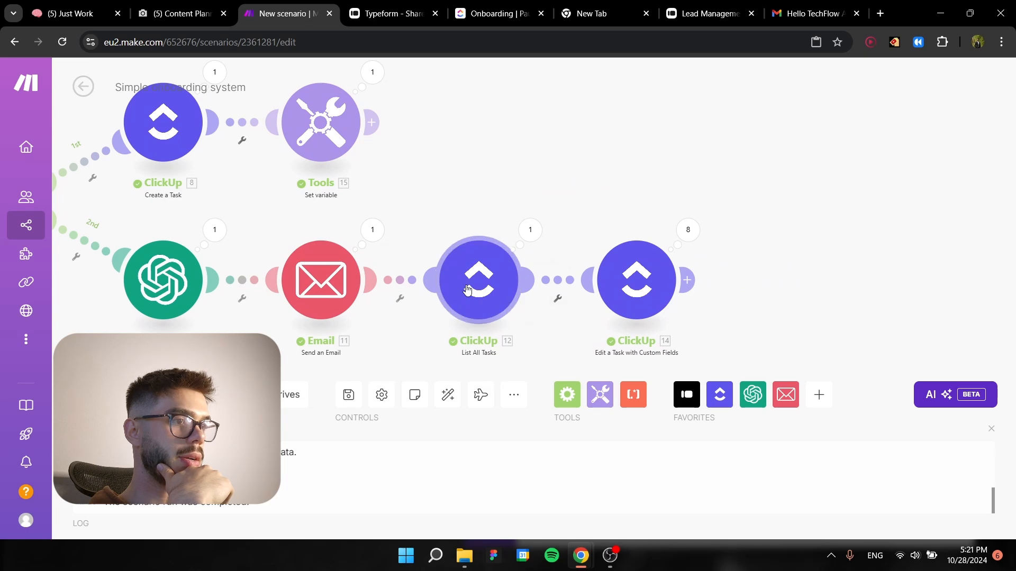
click(477, 302)
scroll(687, 350, down, 10)
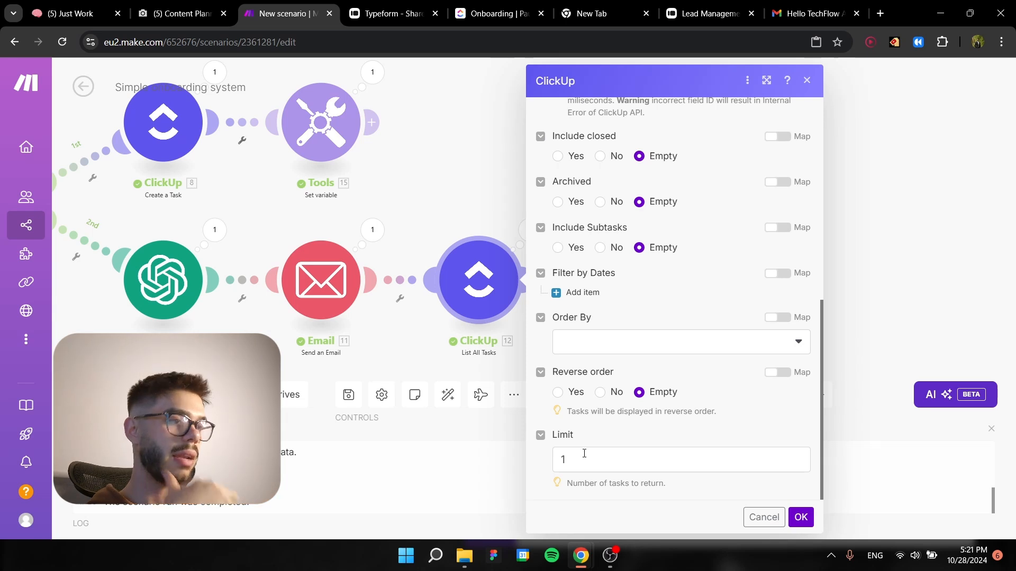
click(801, 517)
scroll(722, 287, down, 1)
drag(745, 301, 765, 270)
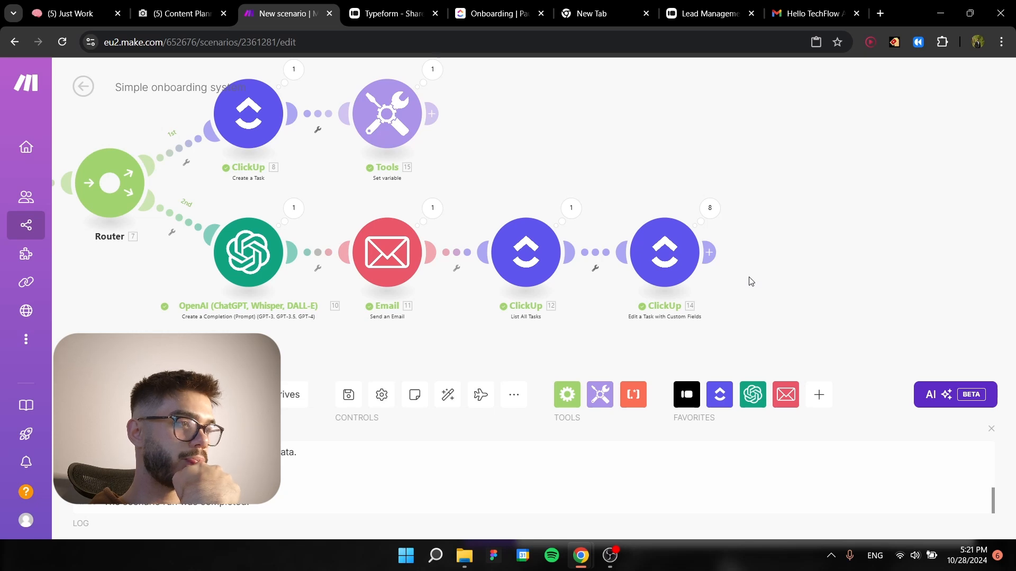
scroll(769, 250, down, 1)
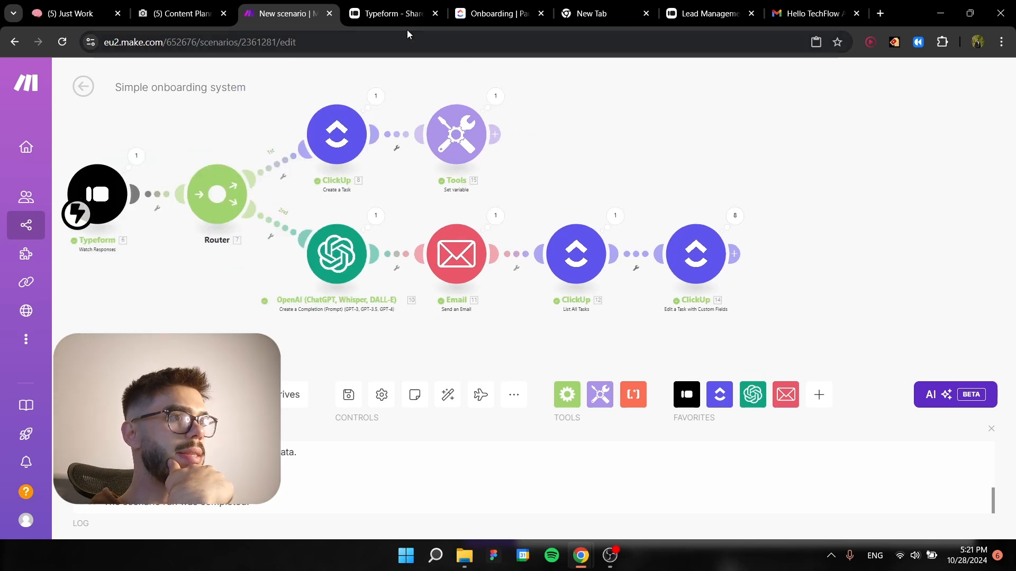
Check the new client's Welcome Letter status in the ClickUp Onboarding list and read the Alaska CO welcome email in Gmail.
click(492, 13)
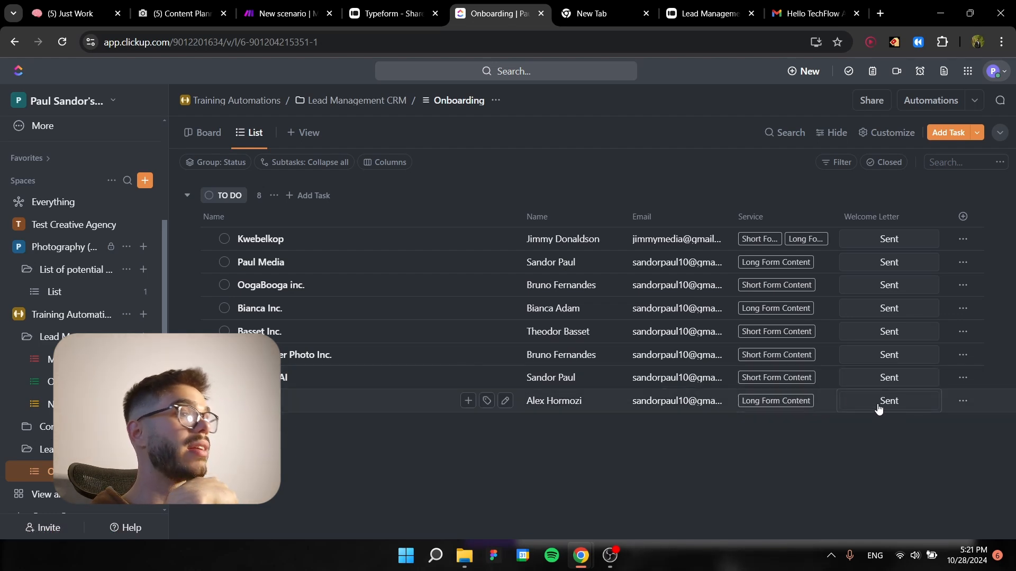
click(799, 14)
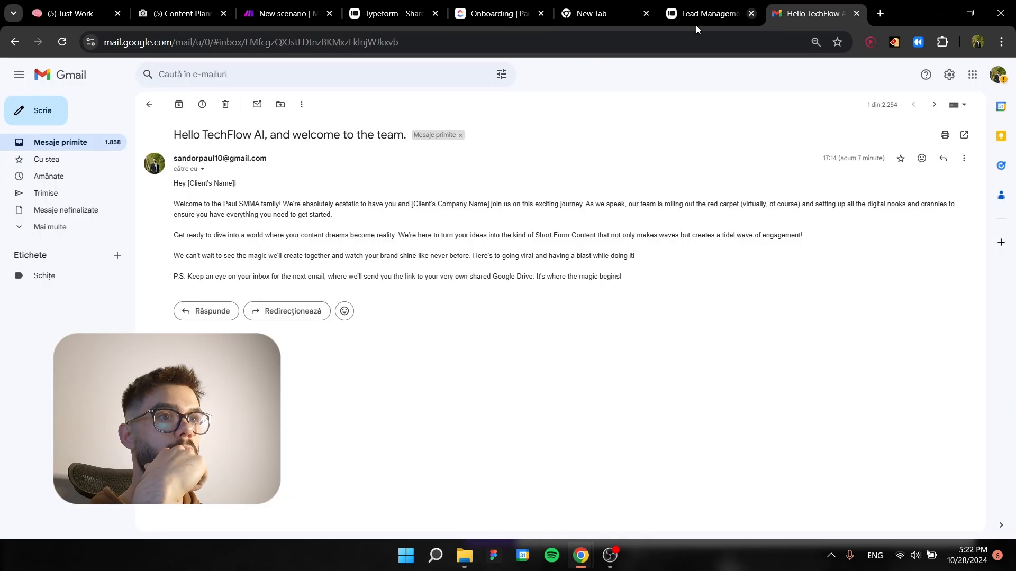
click(151, 108)
click(249, 159)
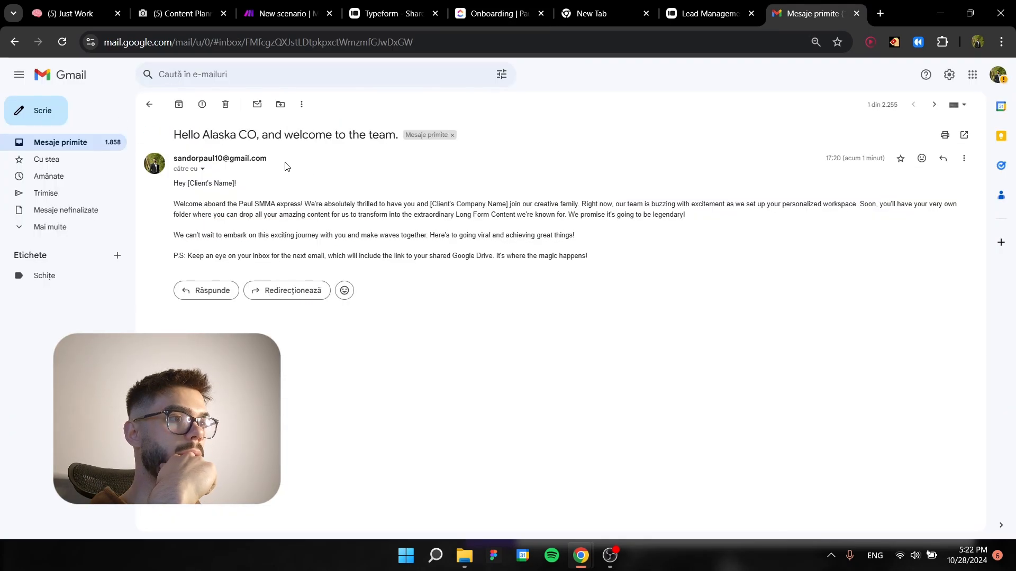